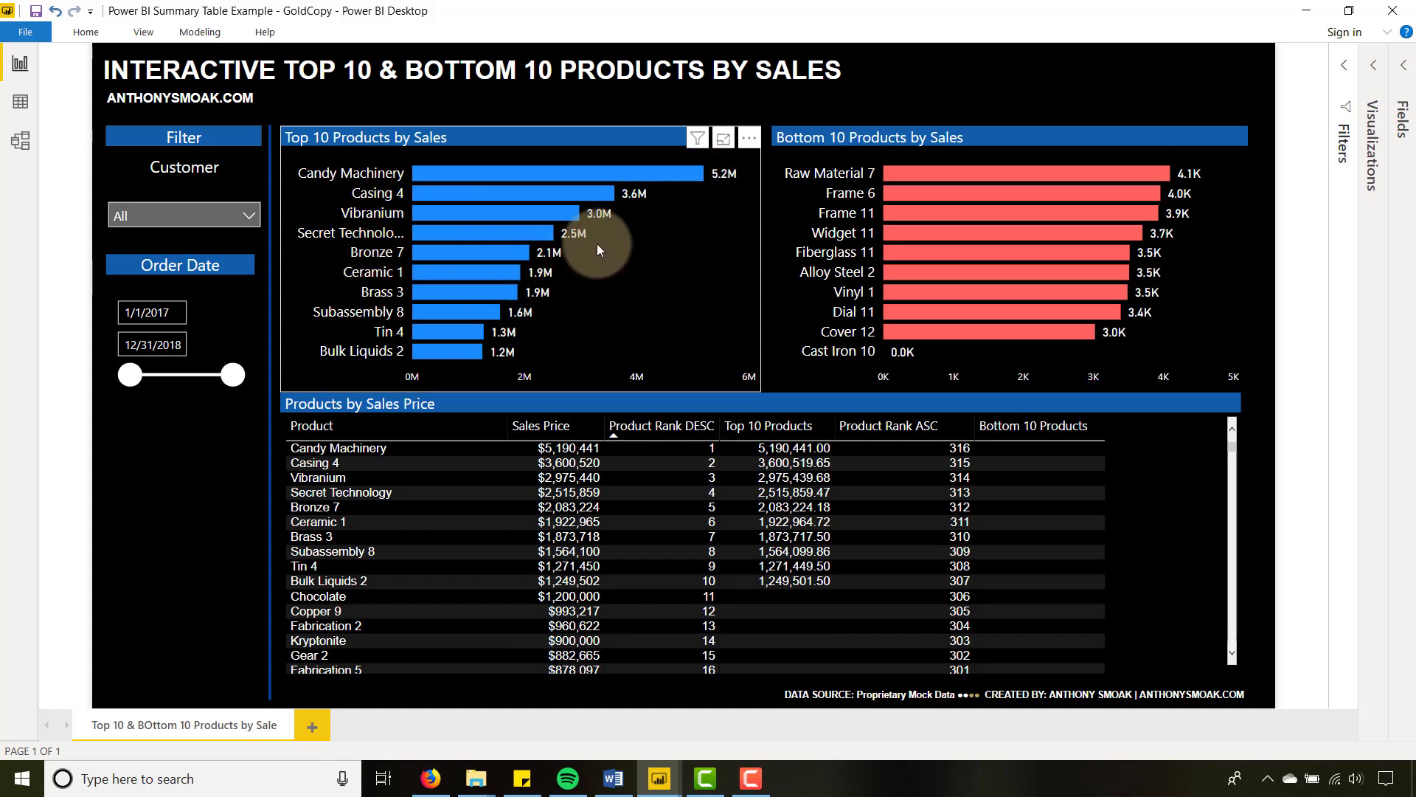
Step: Examine the Products by Sales Price table from the highest-ranked product to the bottom 10 products
mouse_move(1062, 186)
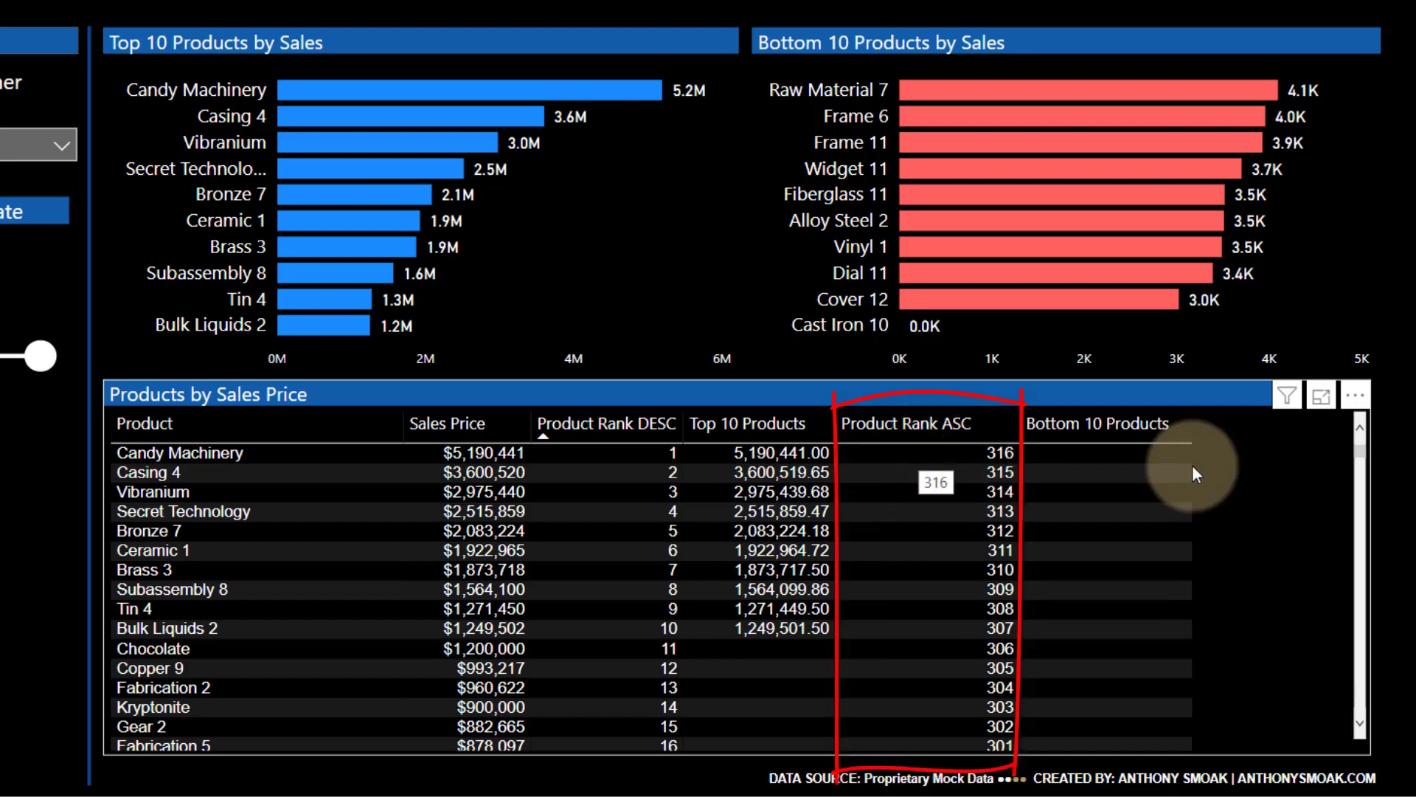
drag(1362, 447, 1361, 724)
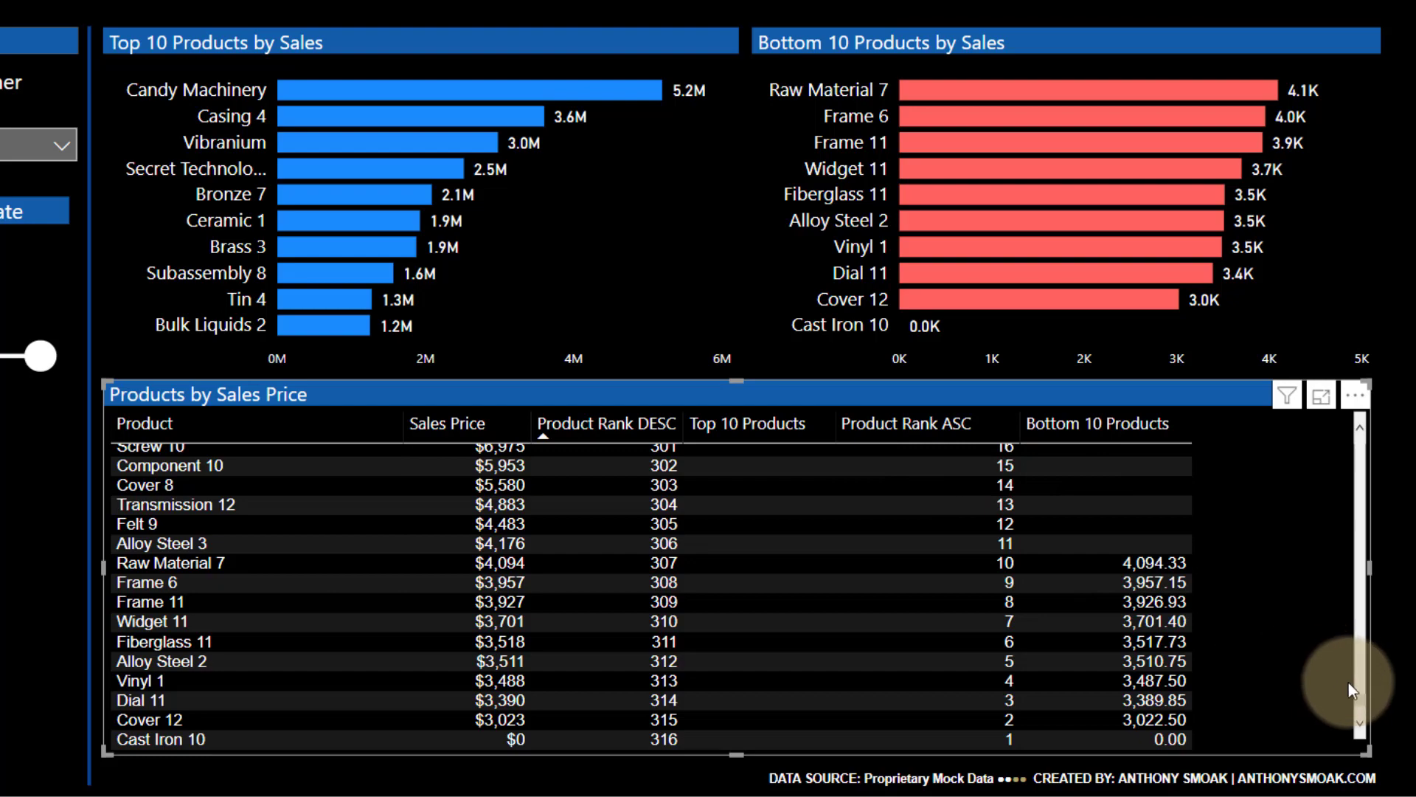
drag(1357, 701, 1360, 422)
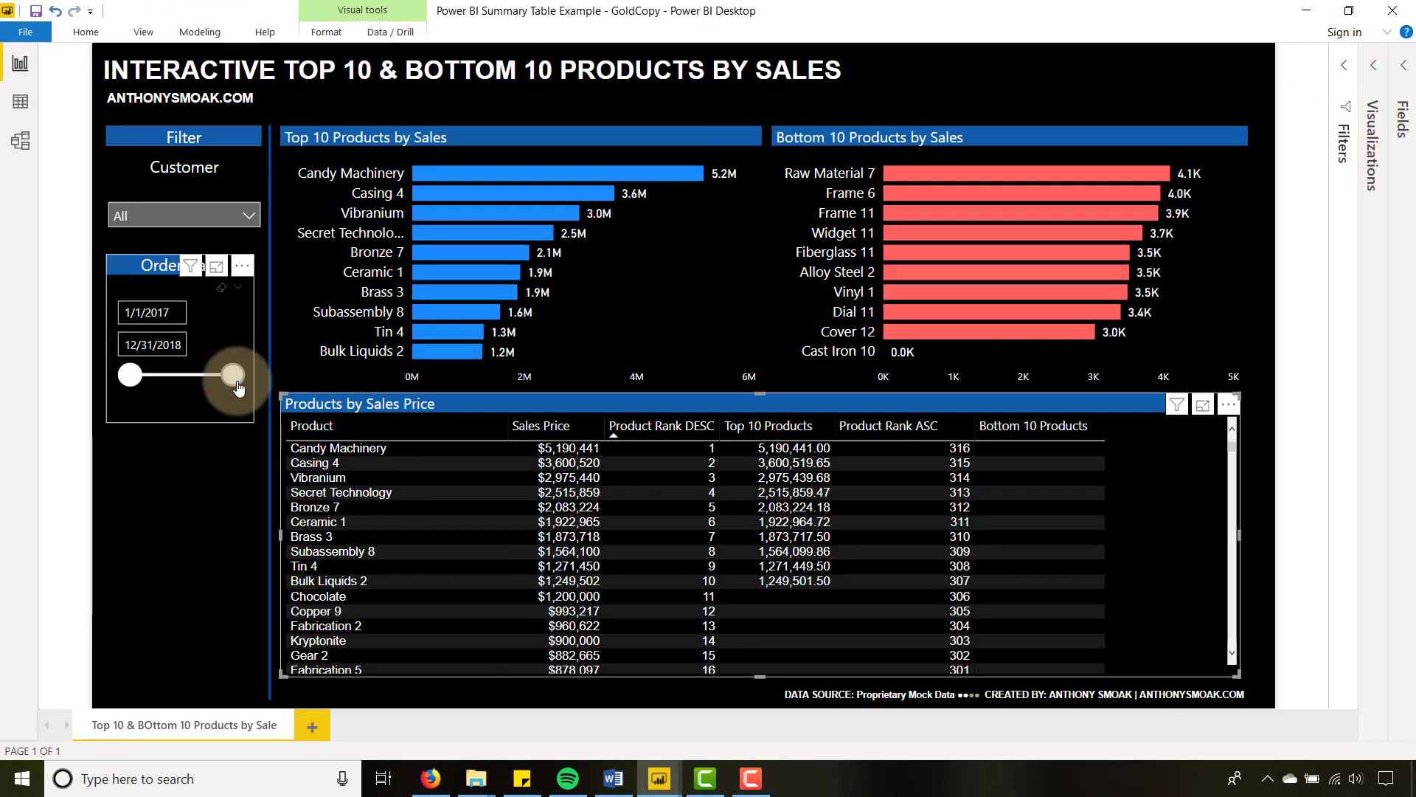
Step: Try the Order Date filter with end dates 10/18/2017, 6/29/2017 and 3/9/2017, and restore the end date to 12/31/2018
drag(233, 385, 175, 391)
click(186, 551)
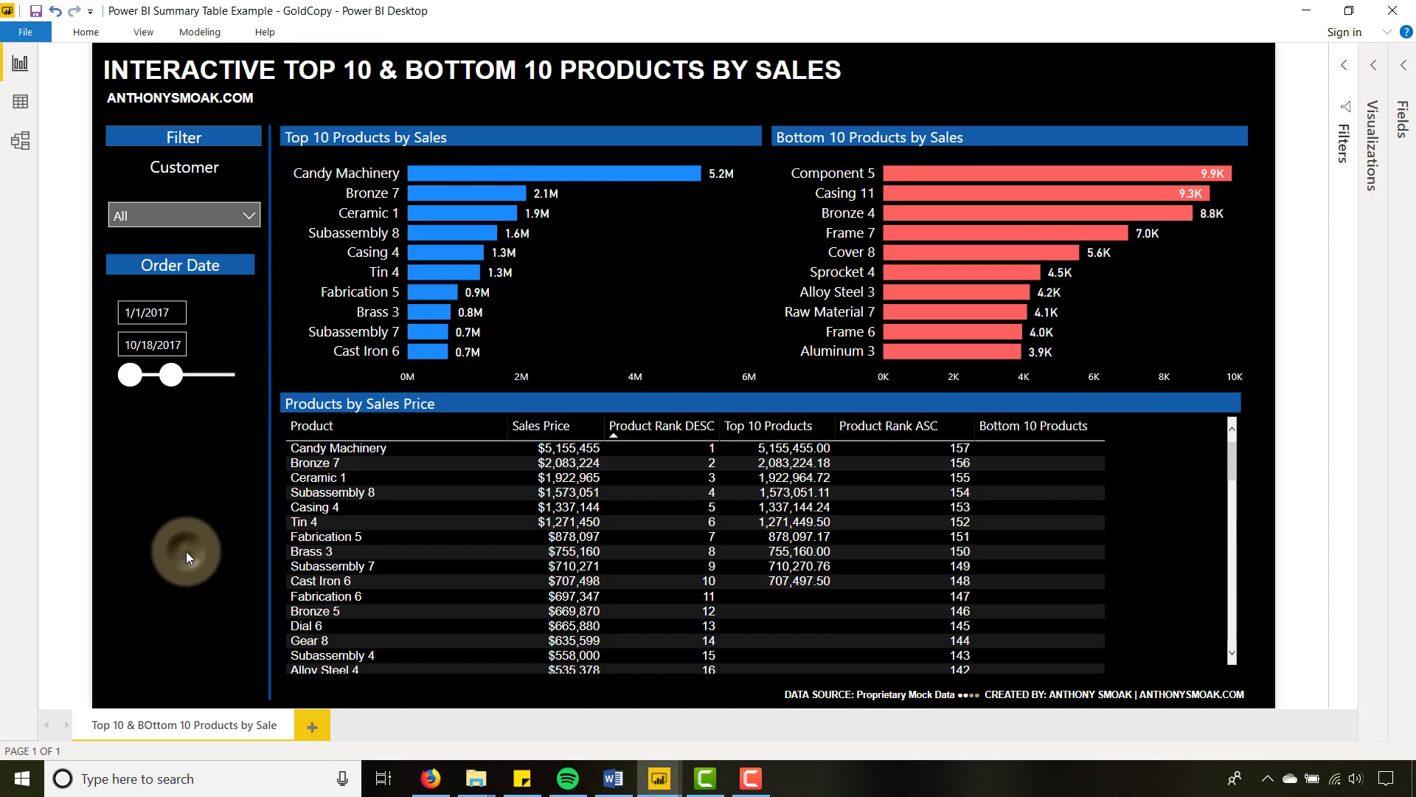
drag(169, 390, 155, 385)
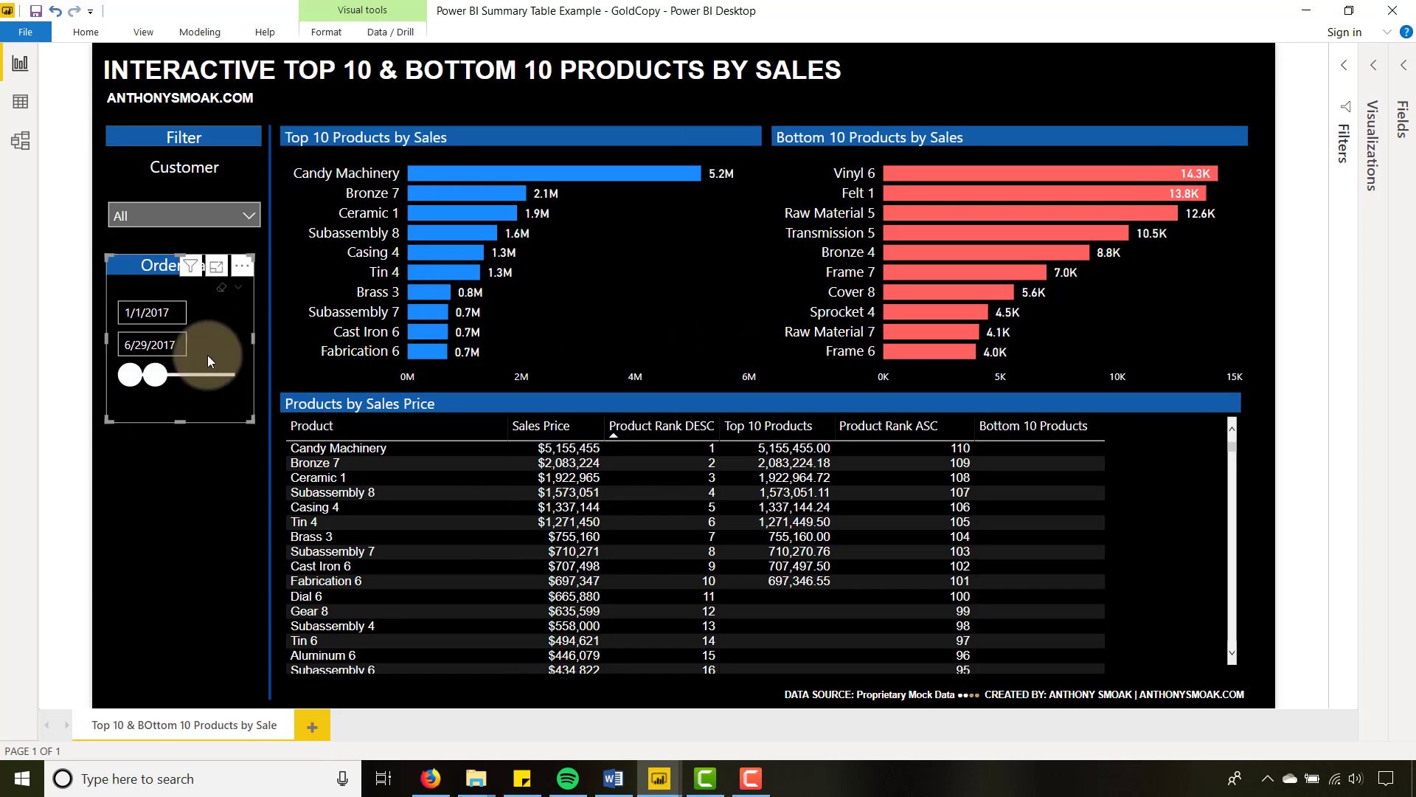
drag(155, 375, 146, 382)
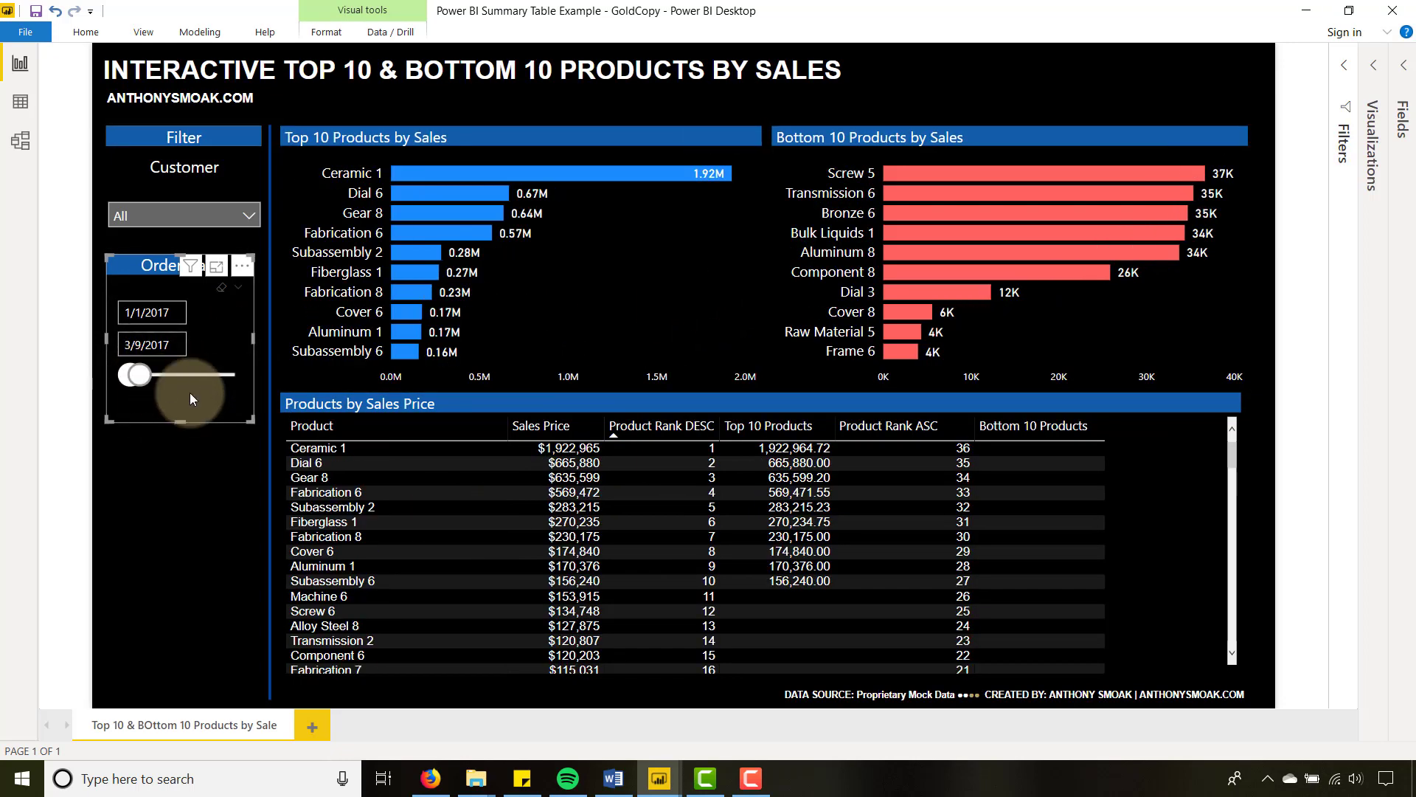
drag(141, 375, 244, 382)
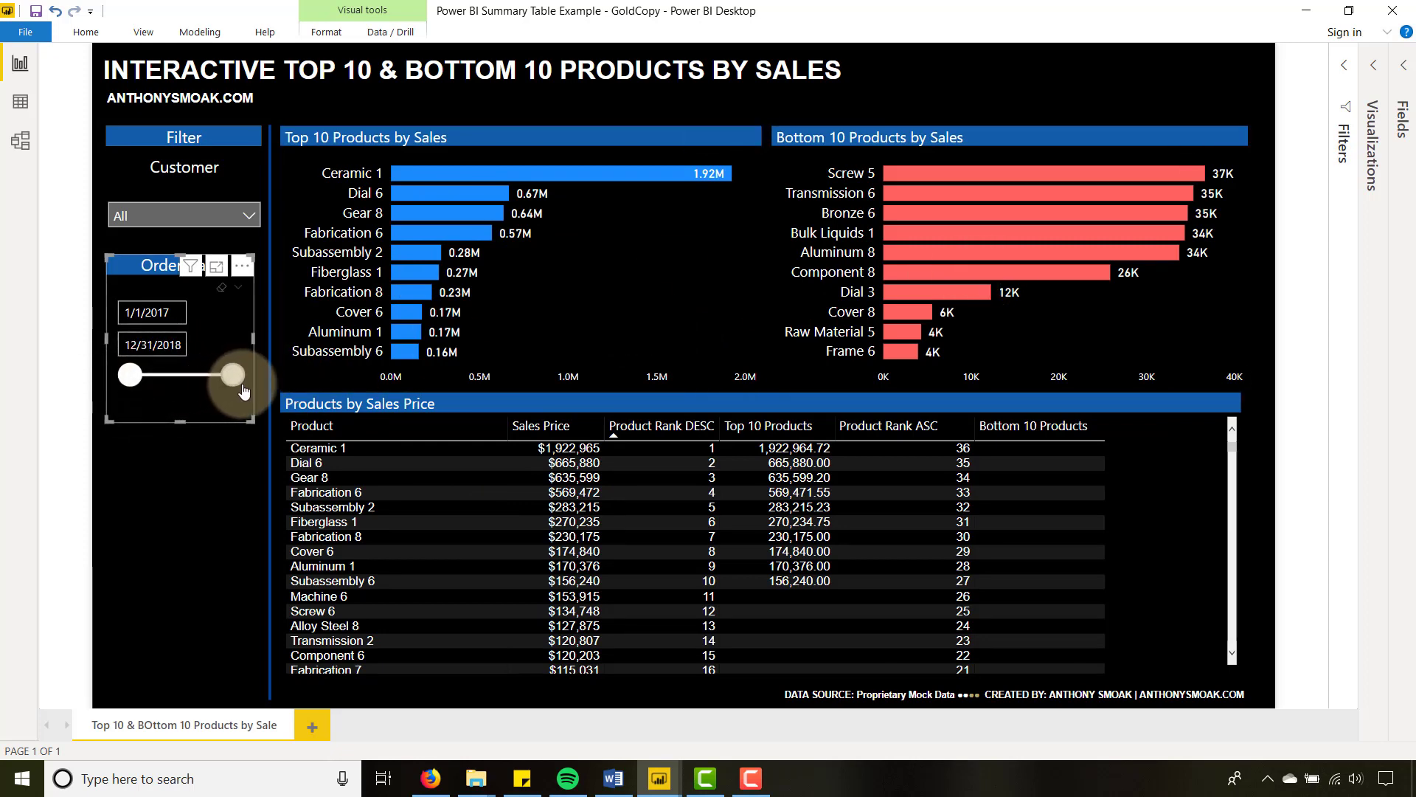
click(171, 475)
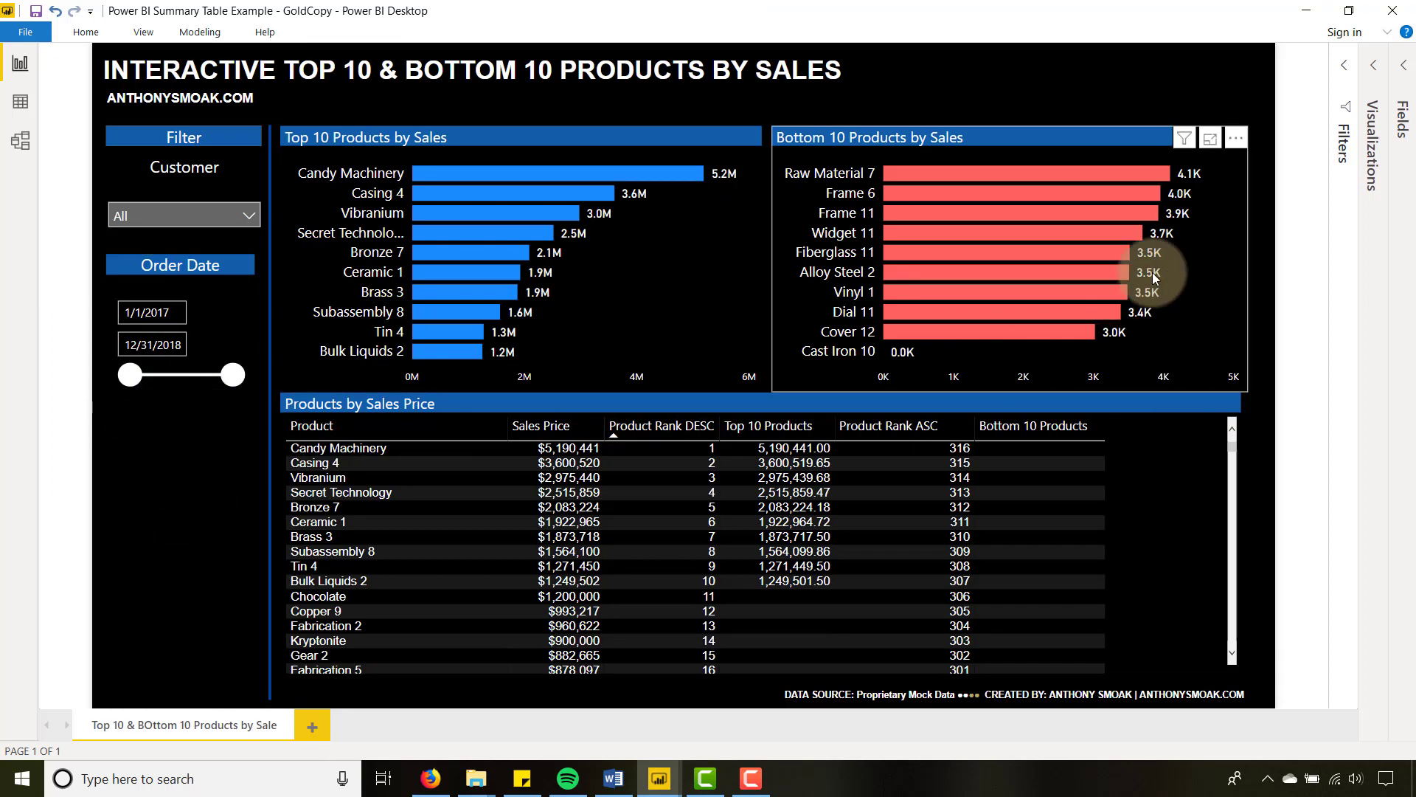
Step: Show the report's fields and open the Calendar Table's DAX definition for review
click(1406, 91)
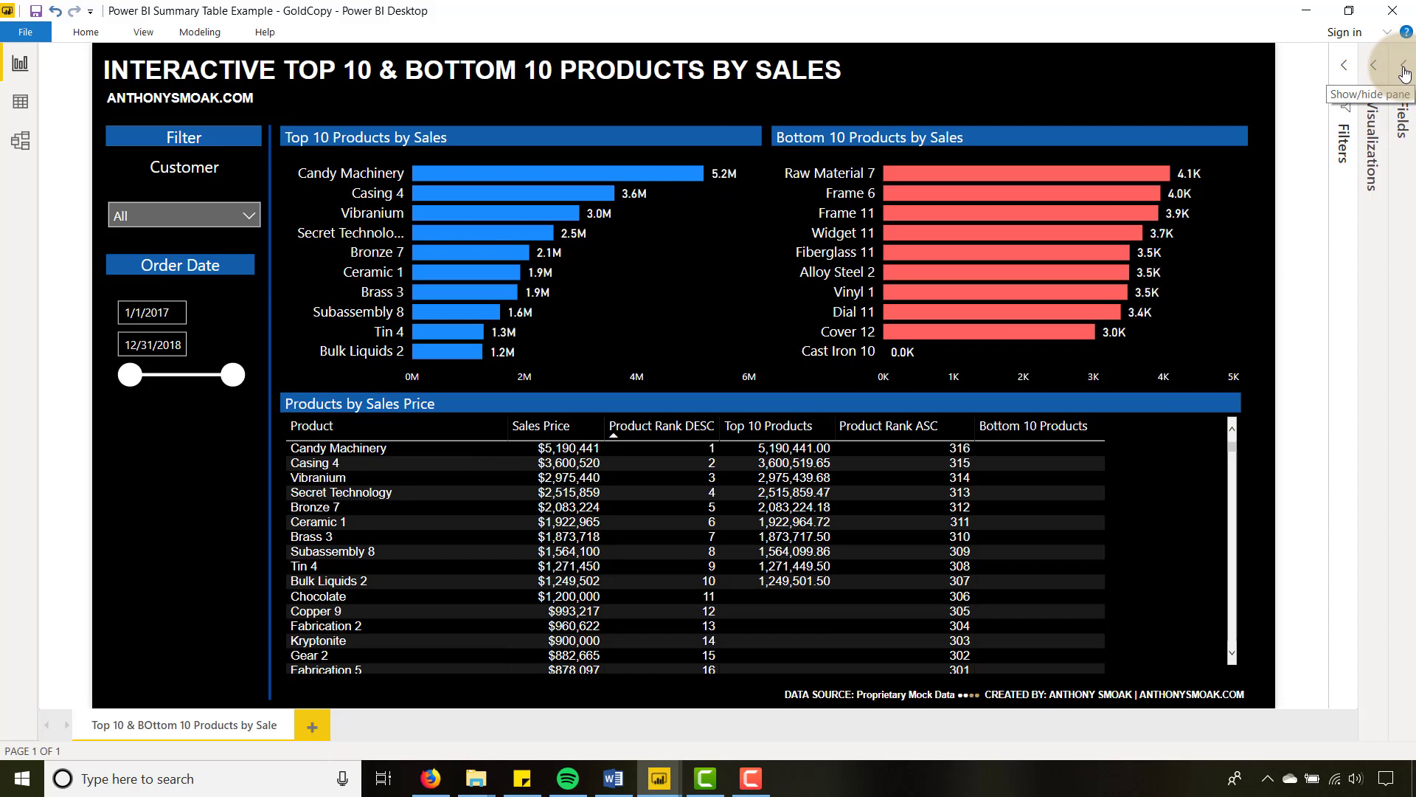
click(1404, 72)
click(1302, 171)
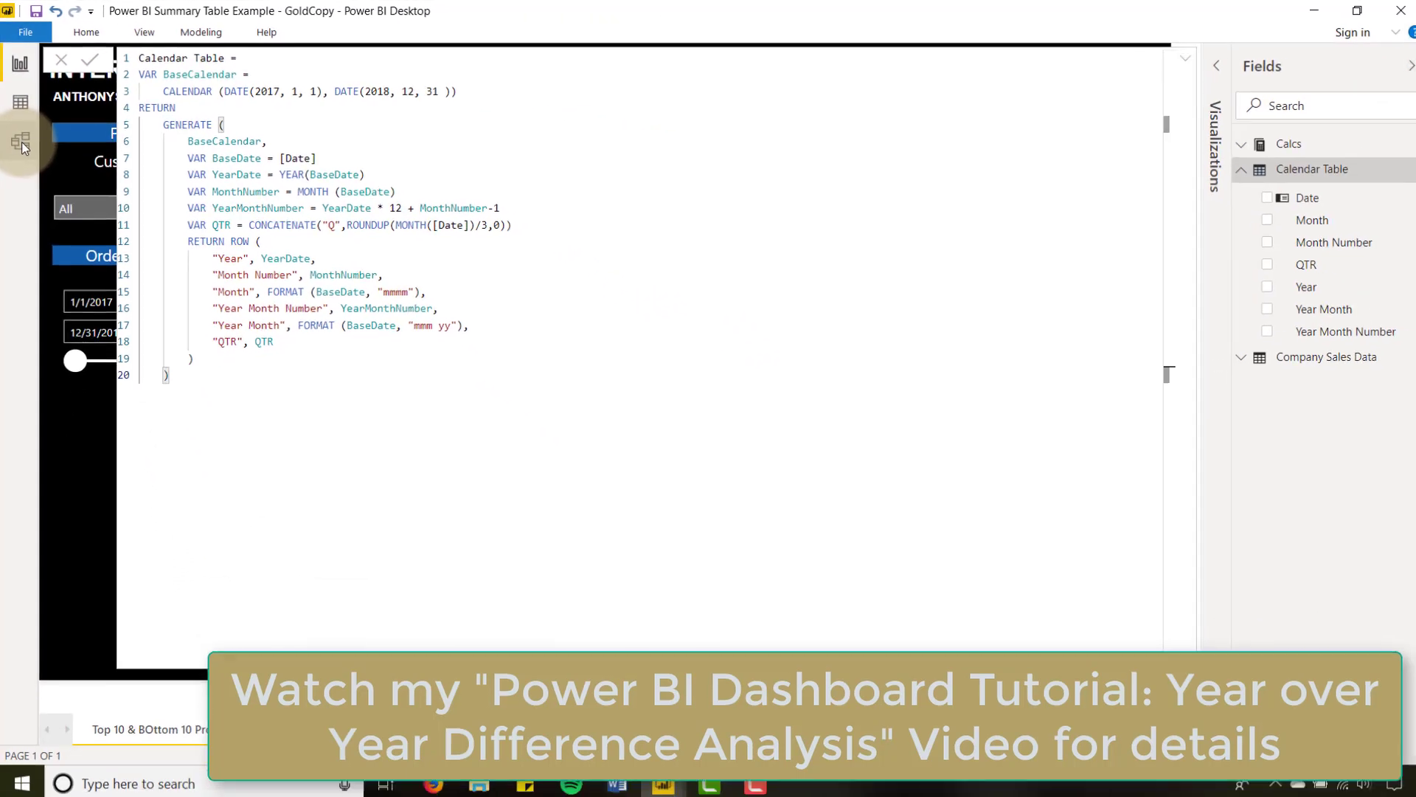
Step: Examine the relationship between the Calendar Table and Company Sales Data and the sales data rows, and return to the report
click(21, 142)
click(166, 146)
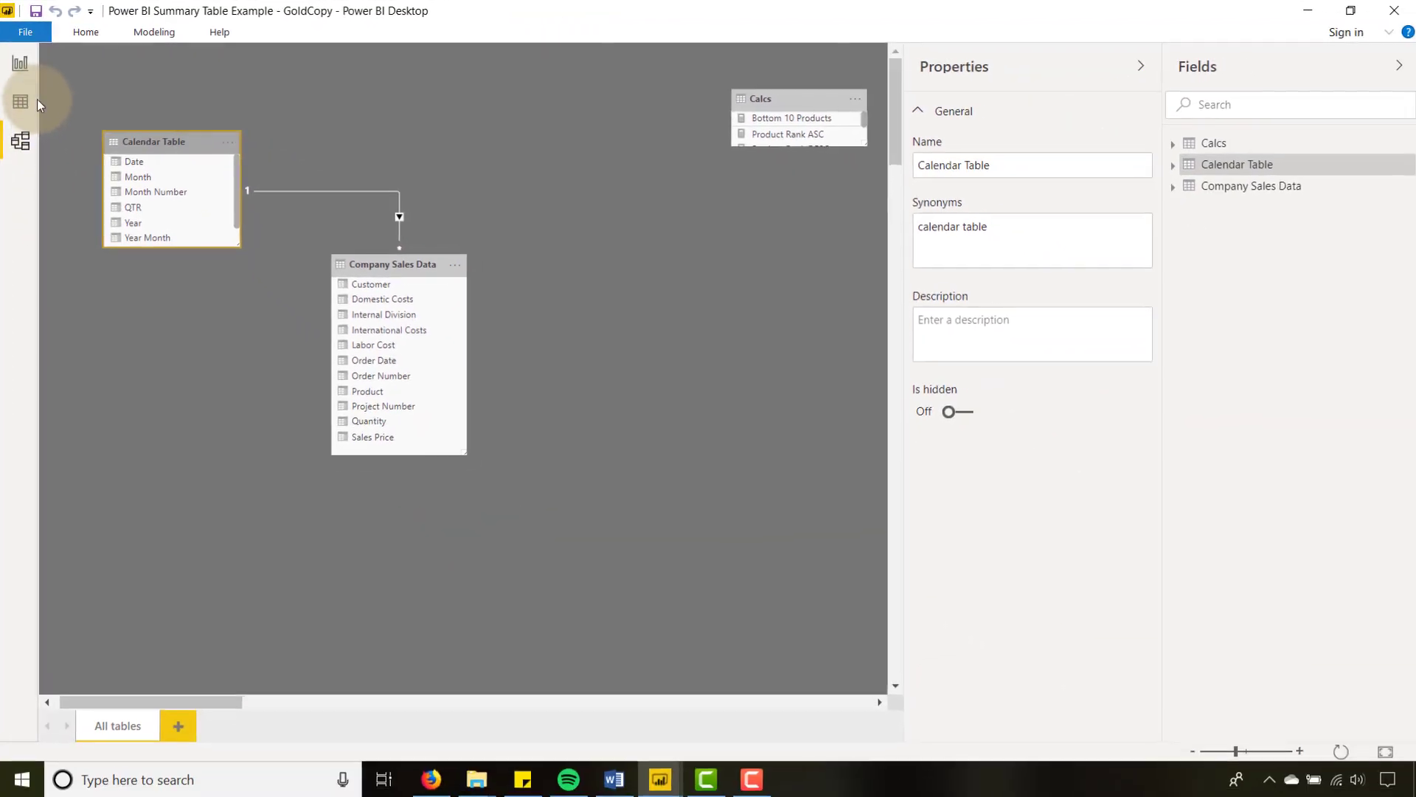
click(25, 101)
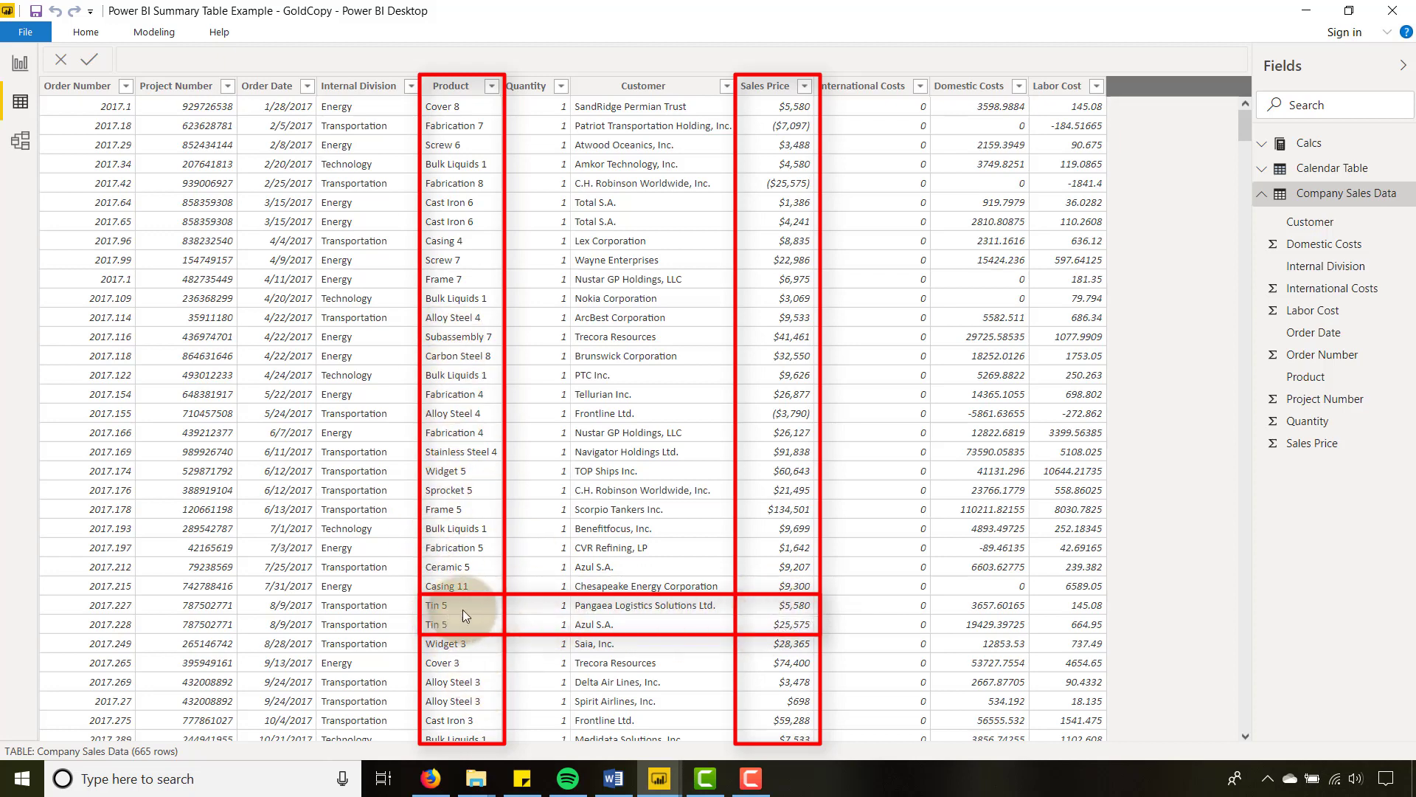
click(20, 64)
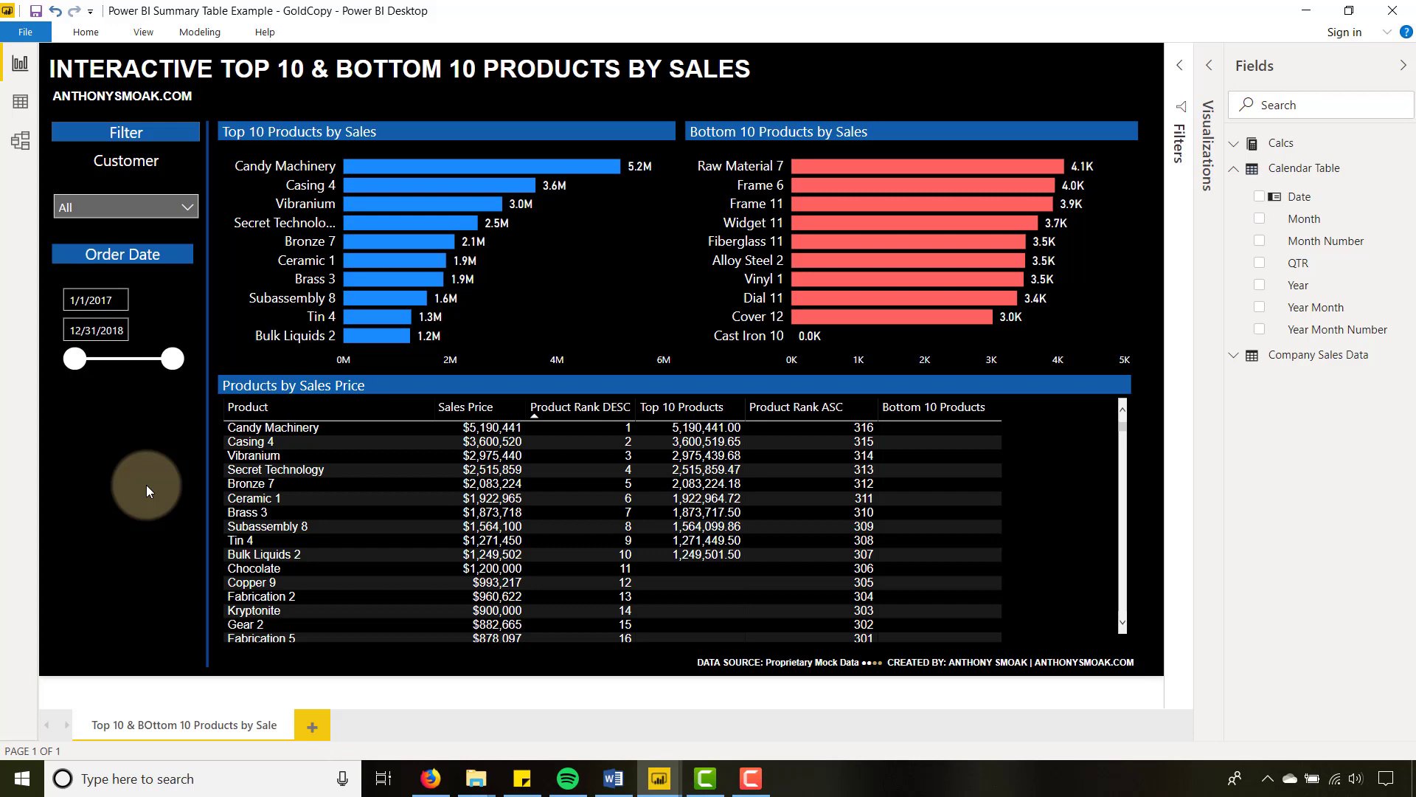
Step: Switch to the Power BI Summary Table Example - Tutorial report window
click(654, 788)
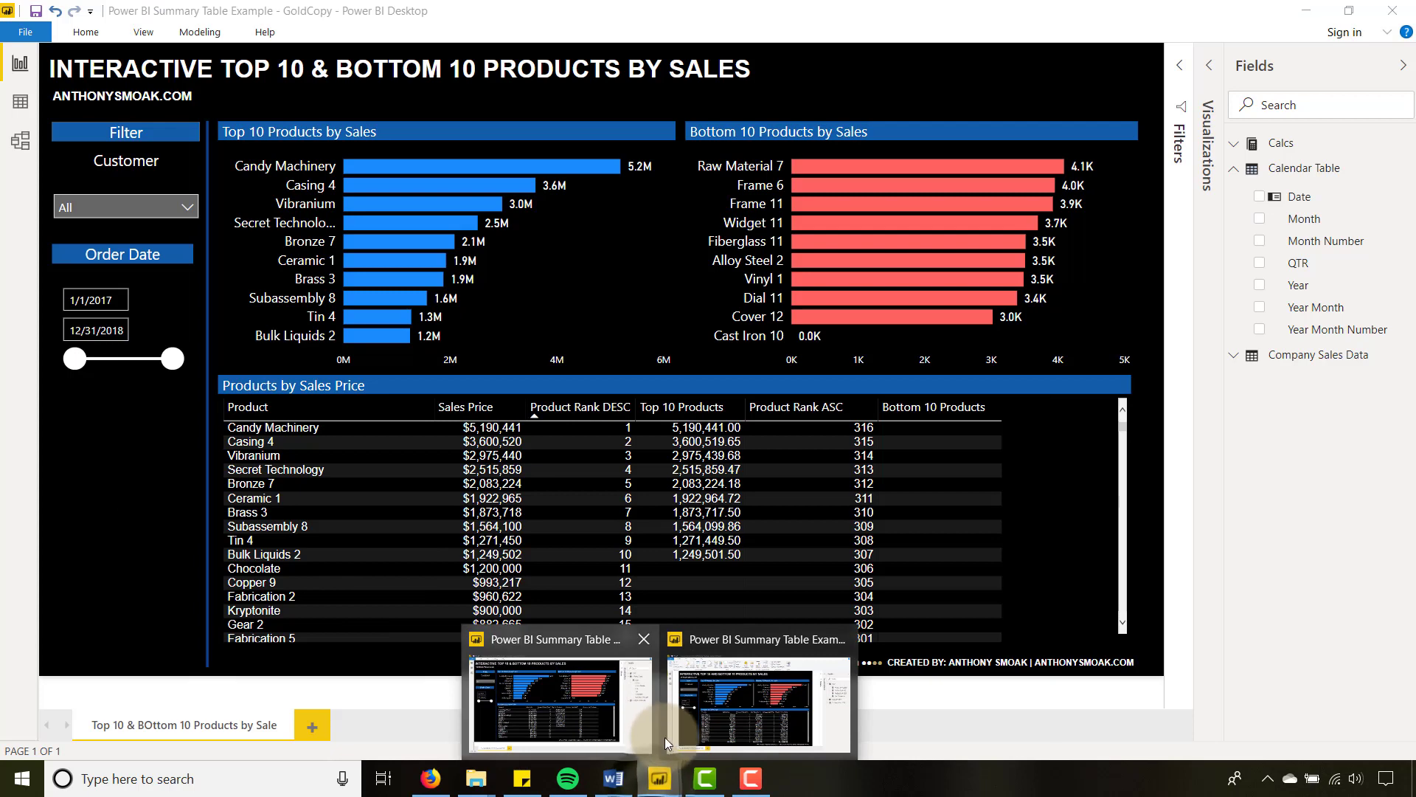
click(728, 720)
click(208, 524)
click(157, 522)
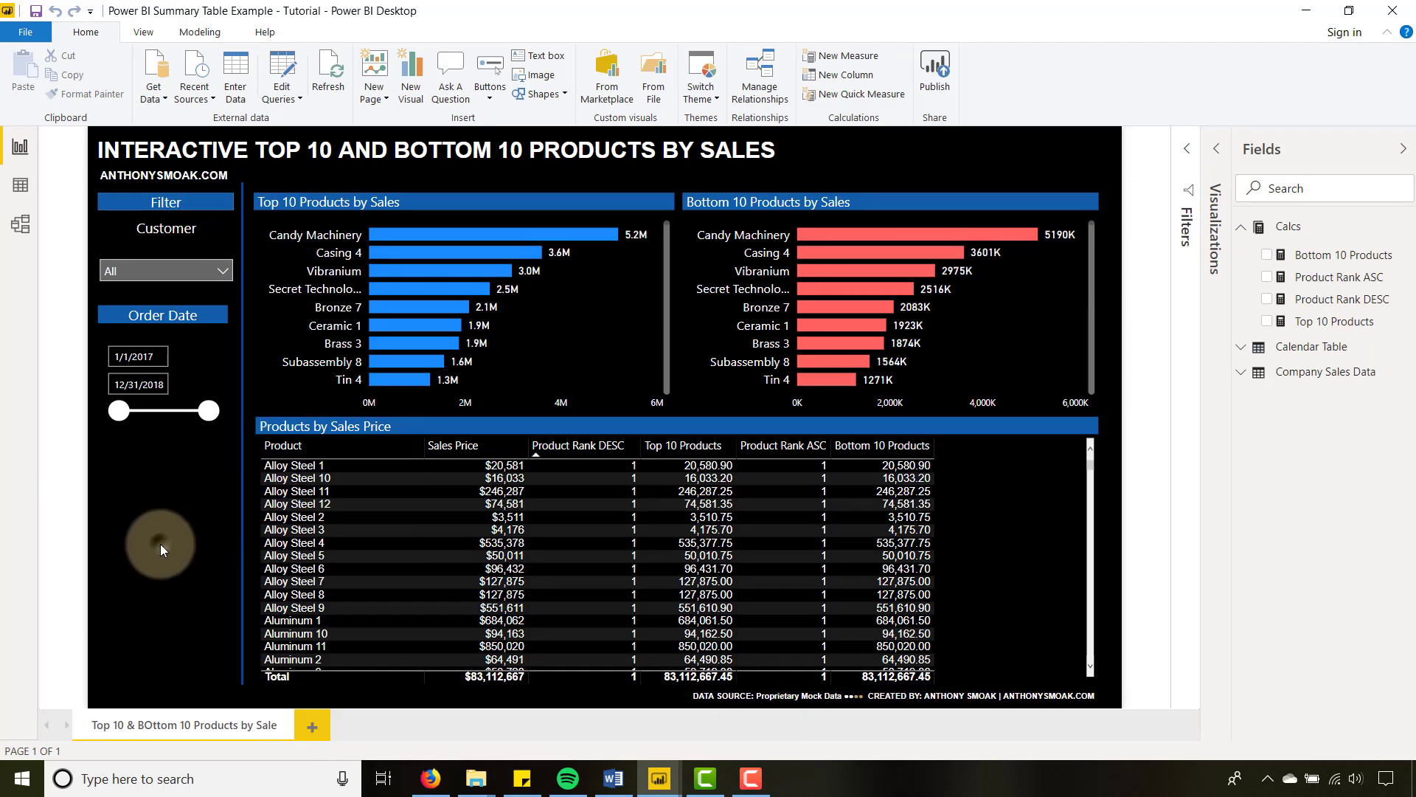
Step: Select the Products by Sales Price table and check its rank and top/bottom 10 columns
click(508, 522)
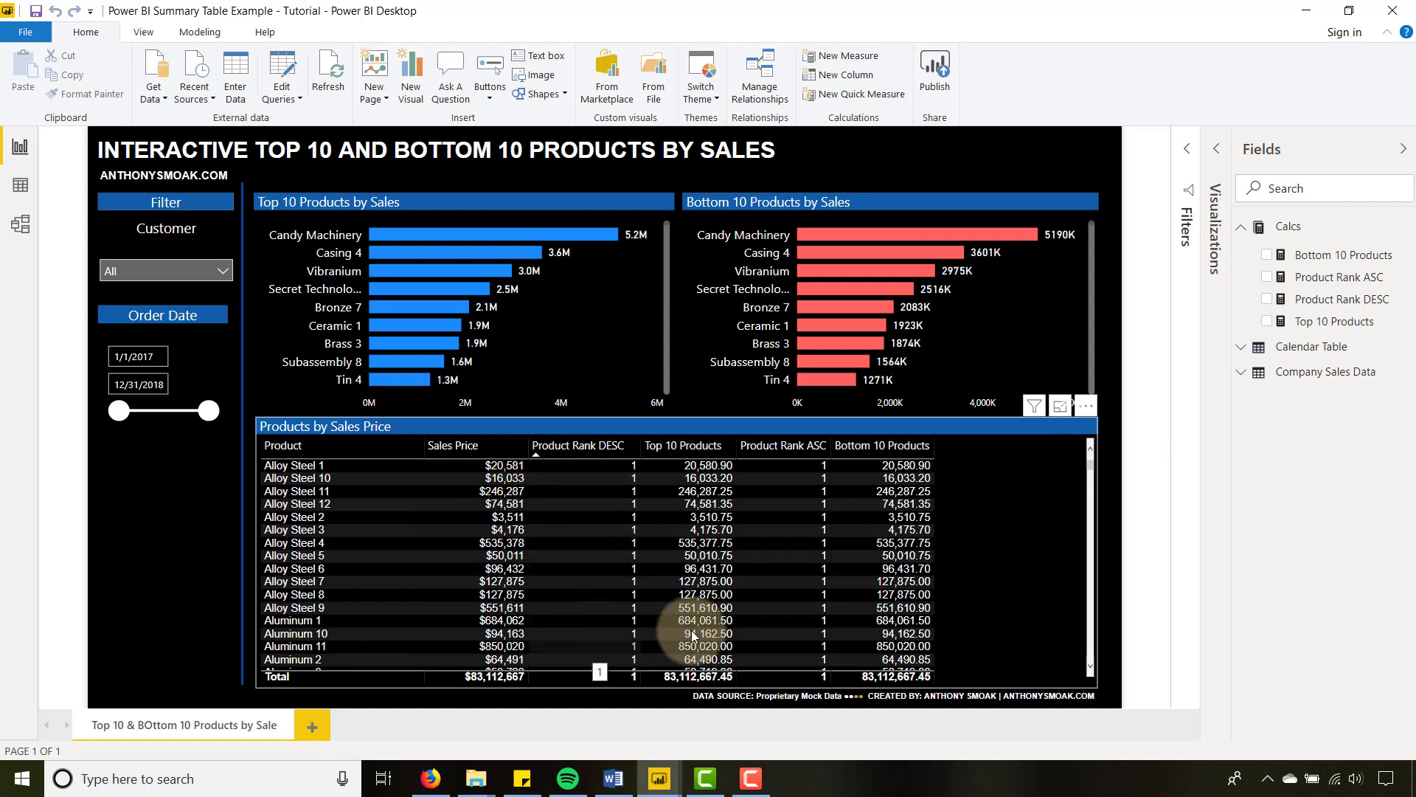
mouse_move(1090, 463)
mouse_down()
mouse_move(1091, 551)
mouse_move(1085, 449)
mouse_up()
click(608, 466)
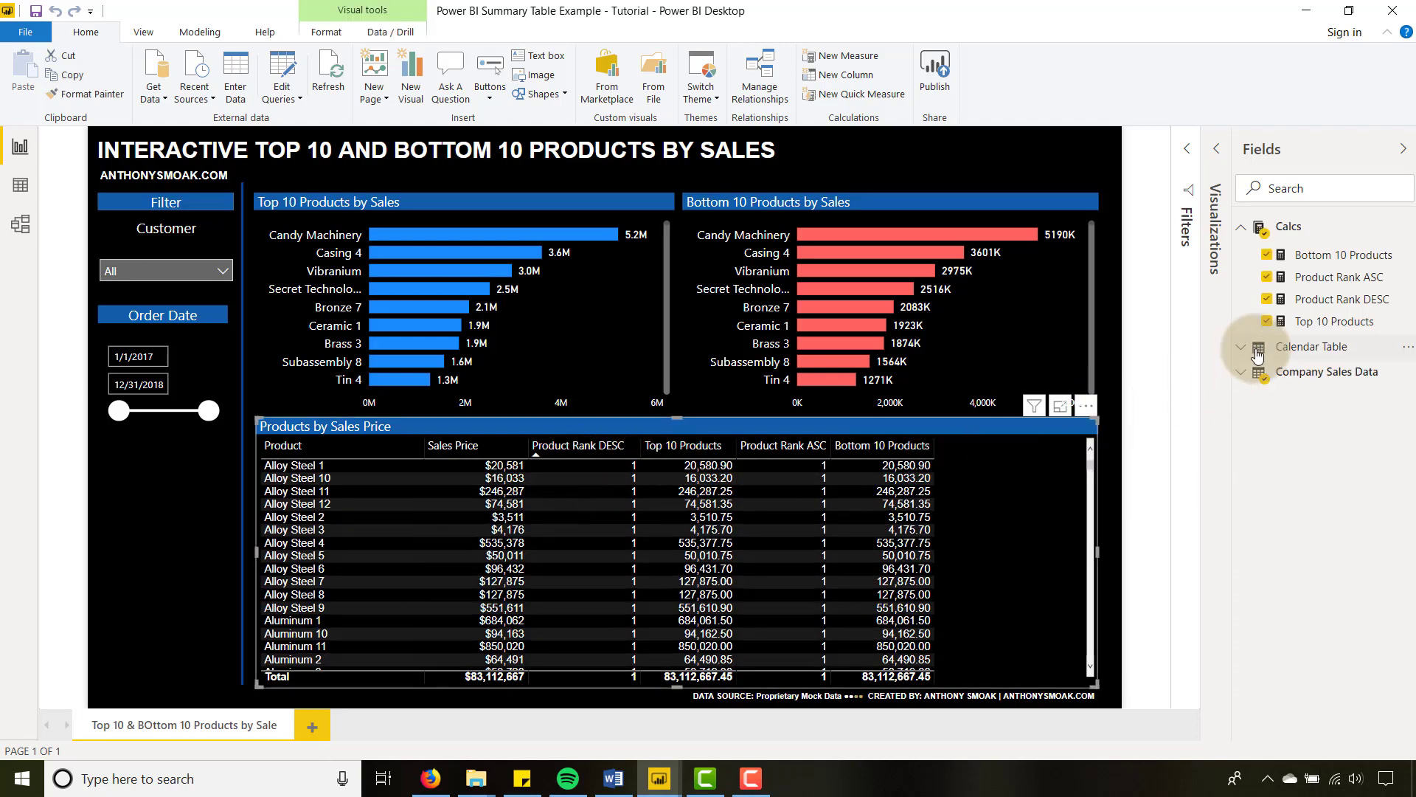
Step: Open the Product Rank DESC measure and examine its RANKX function, ALL table argument, sum expression and DESC order
click(1339, 300)
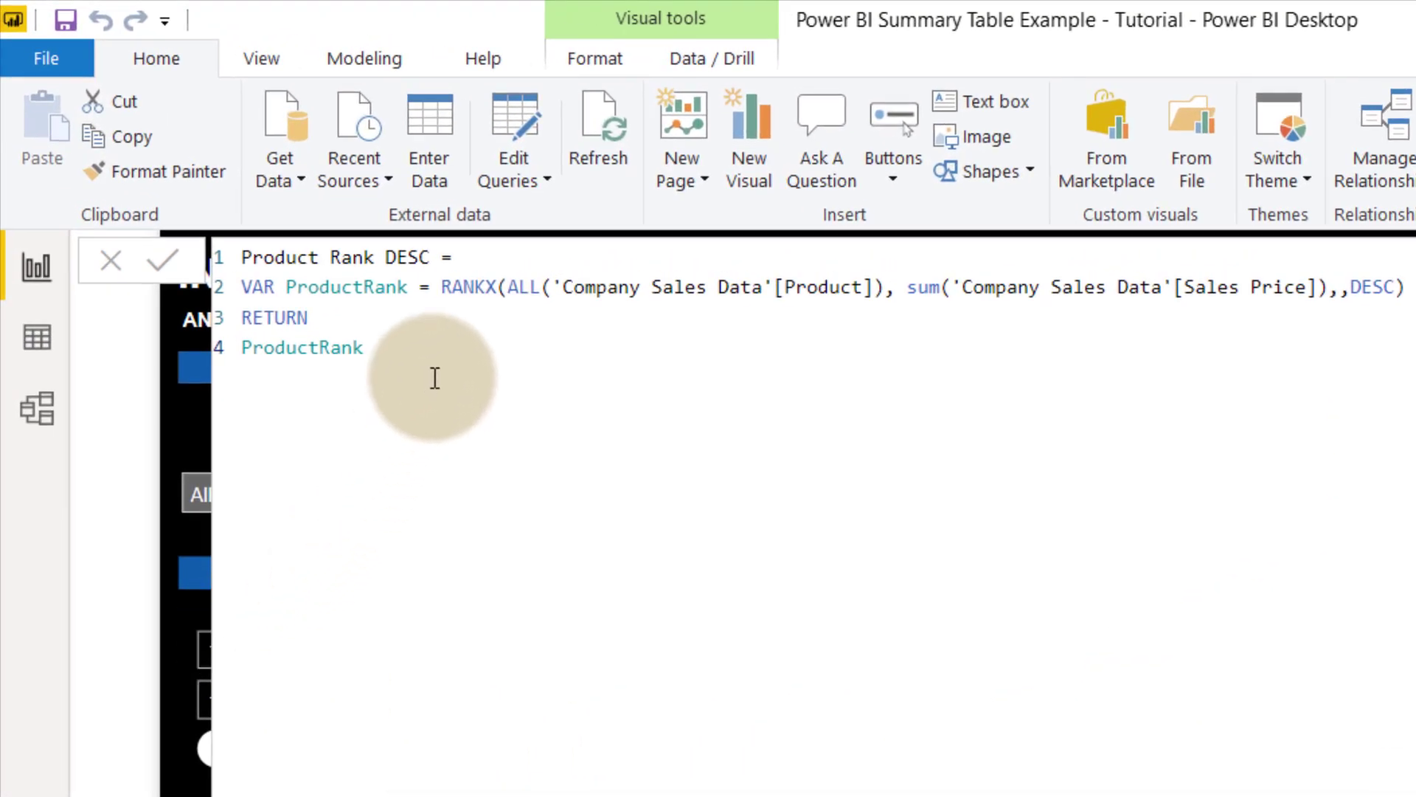
click(420, 373)
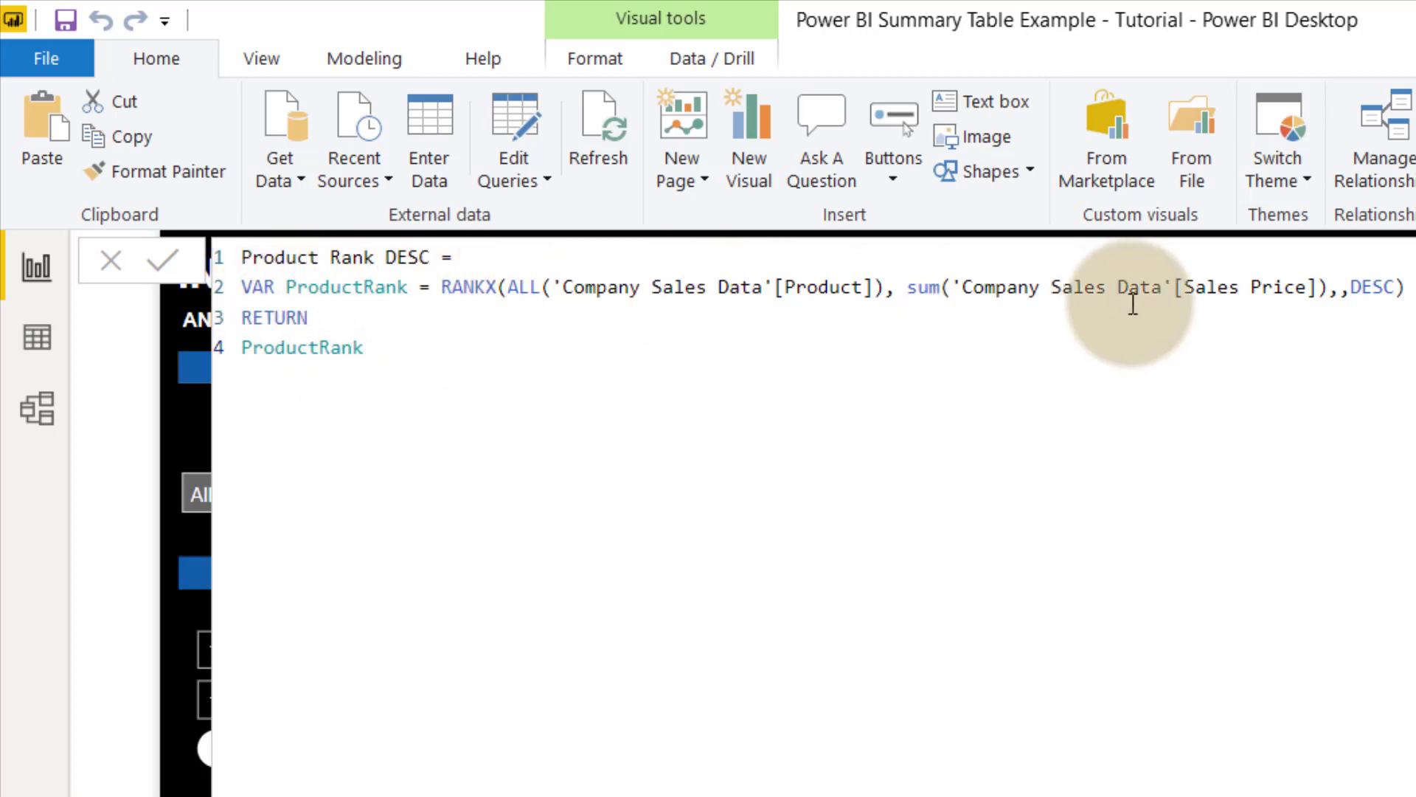
click(438, 287)
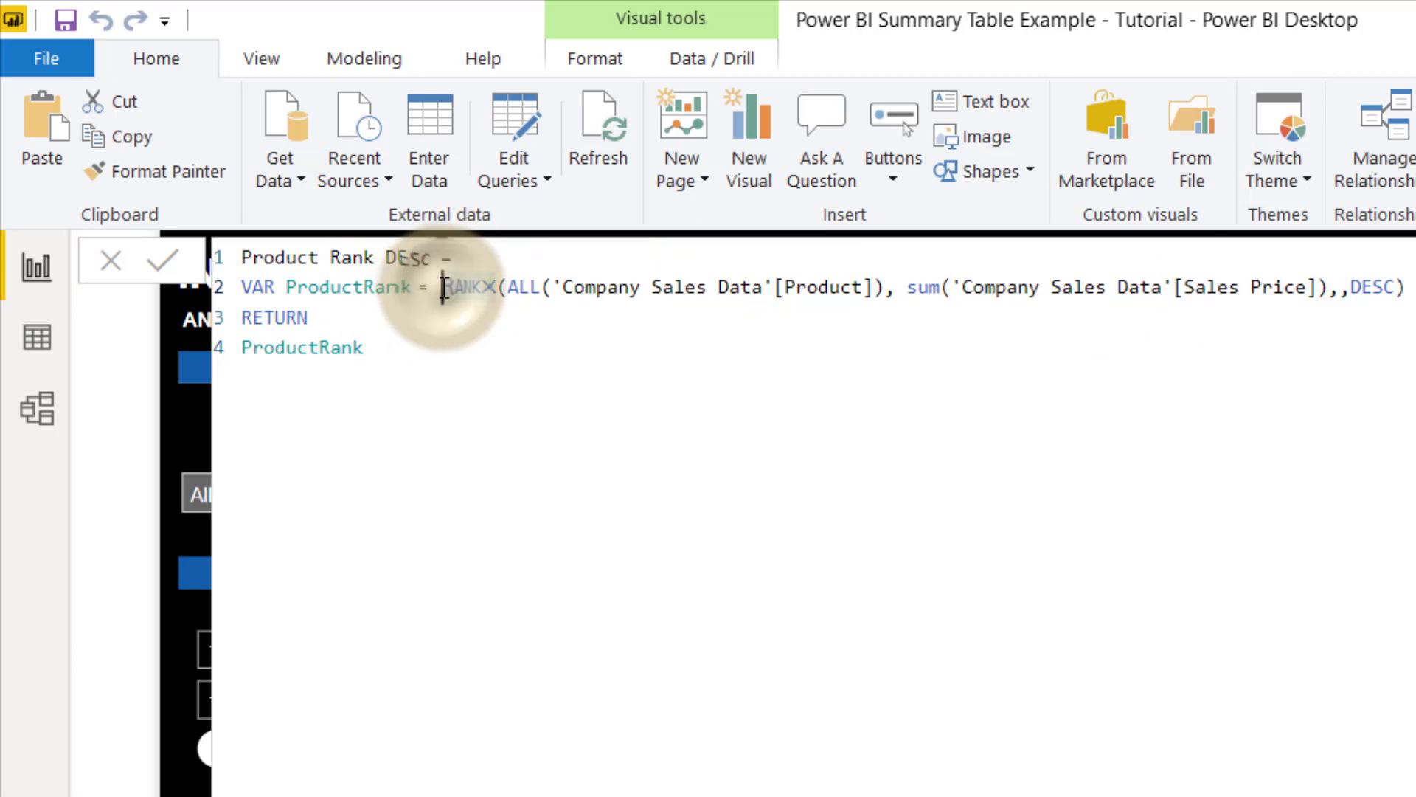
drag(441, 287, 1409, 289)
click(487, 348)
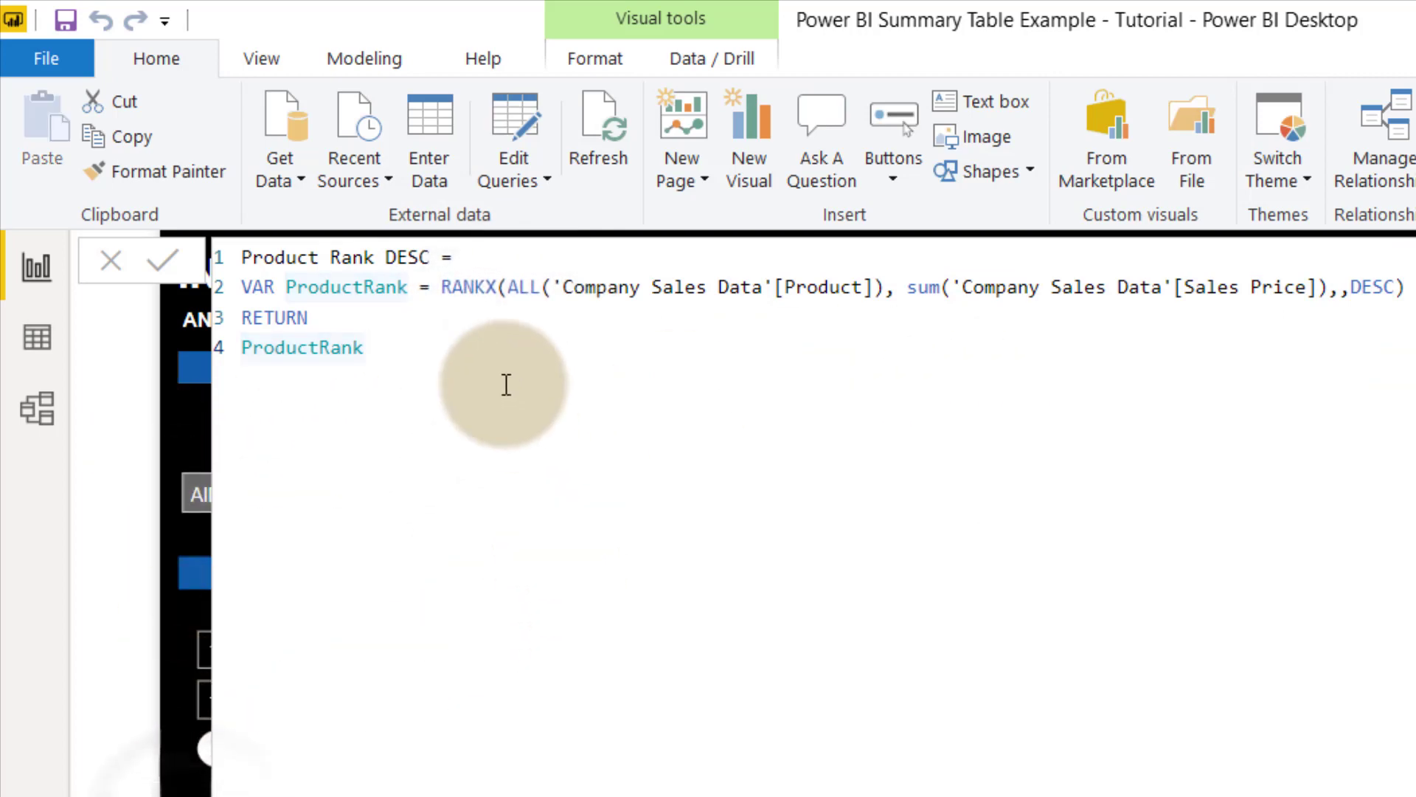
drag(445, 293, 499, 288)
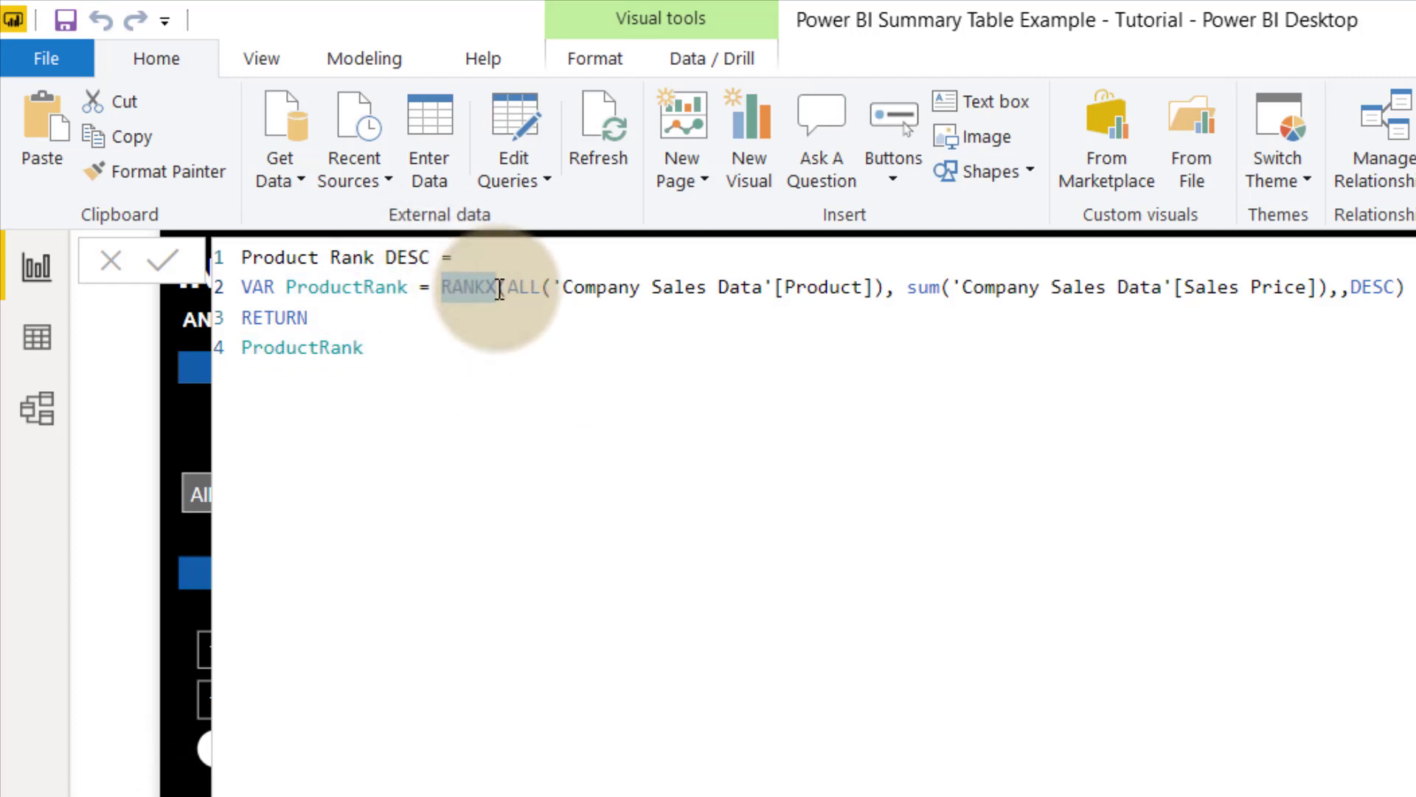
click(508, 287)
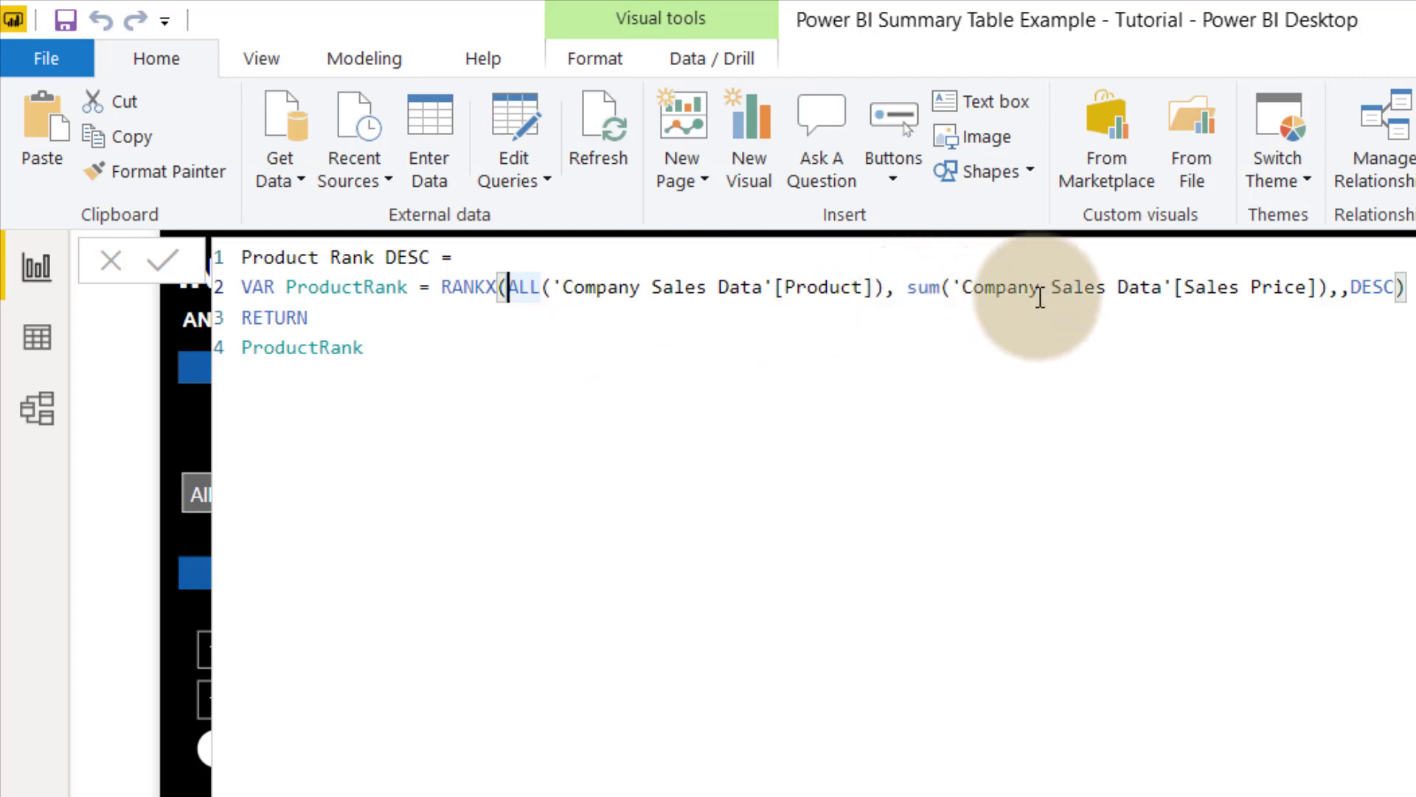
double_click(1380, 287)
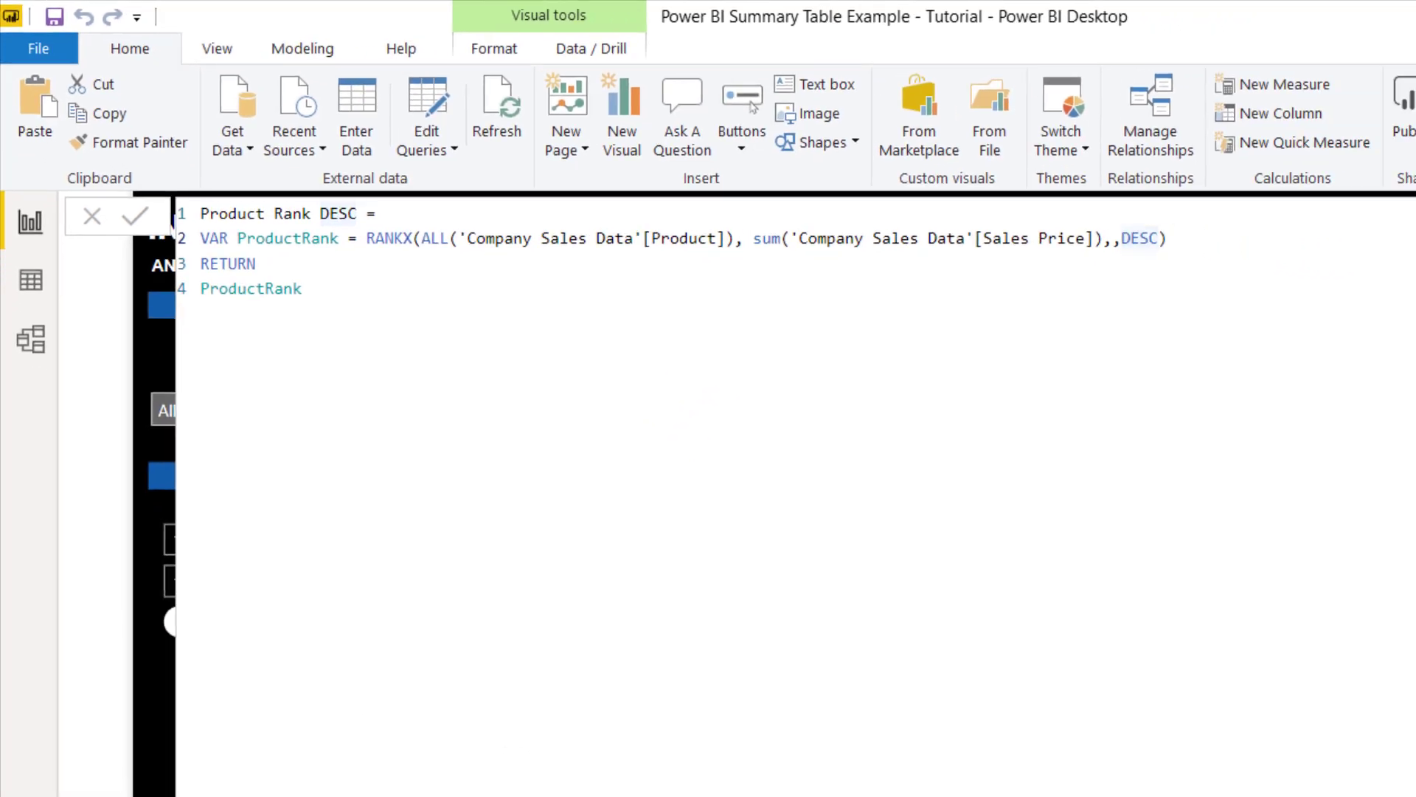
click(910, 564)
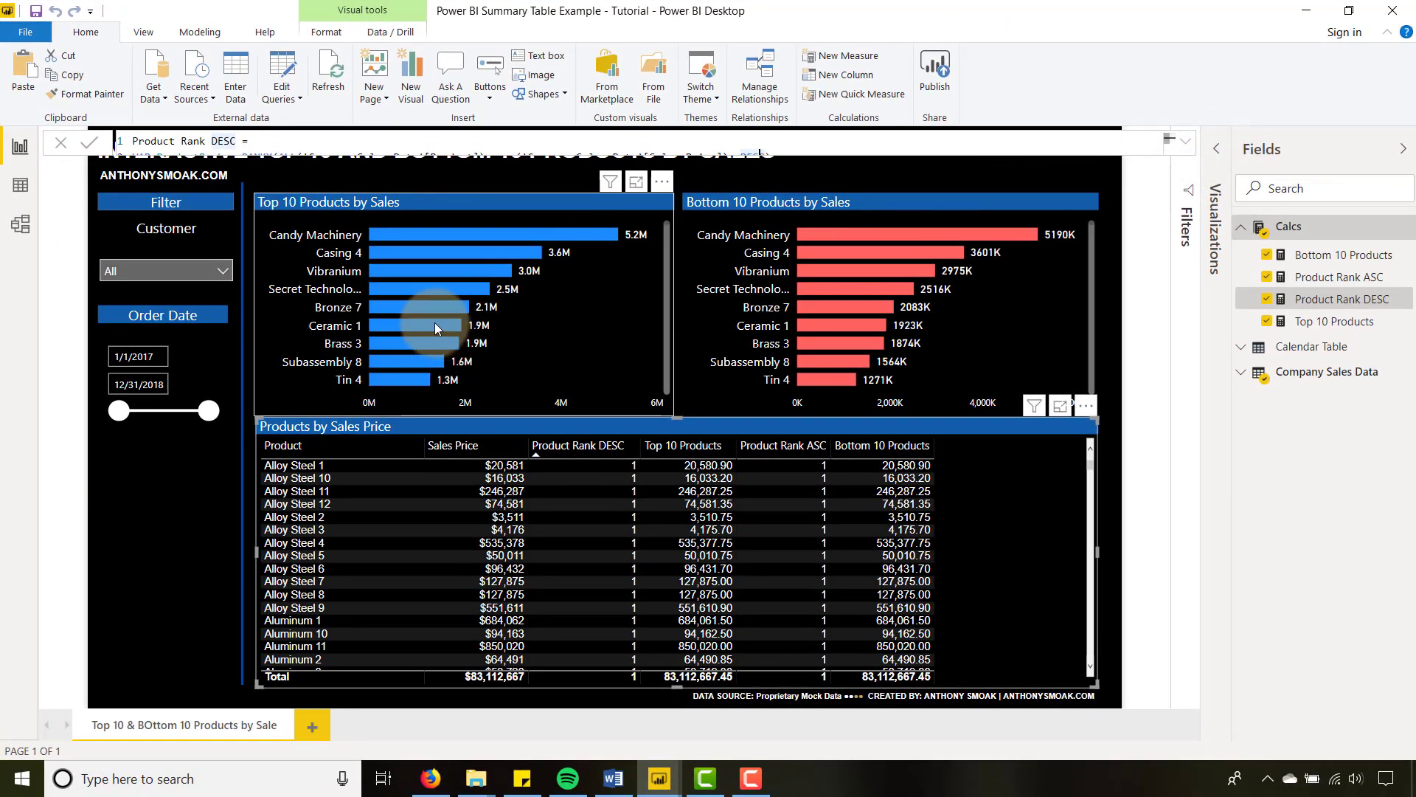
Step: Wrap sum('Company Sales Data'[Sales Price]) in CALCULATE in the Product Rank DESC measure, commit it and check the ranks in the products table
click(584, 487)
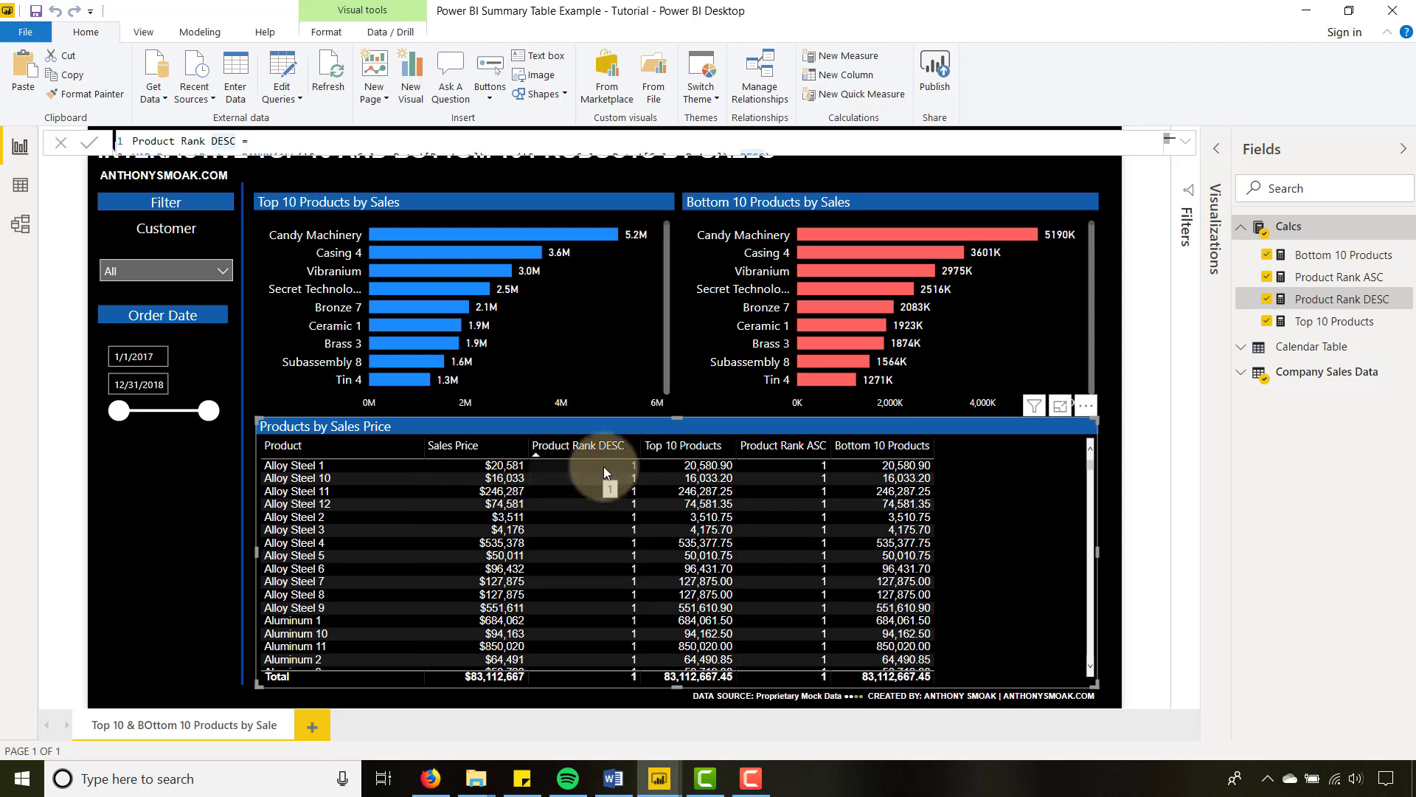
click(267, 140)
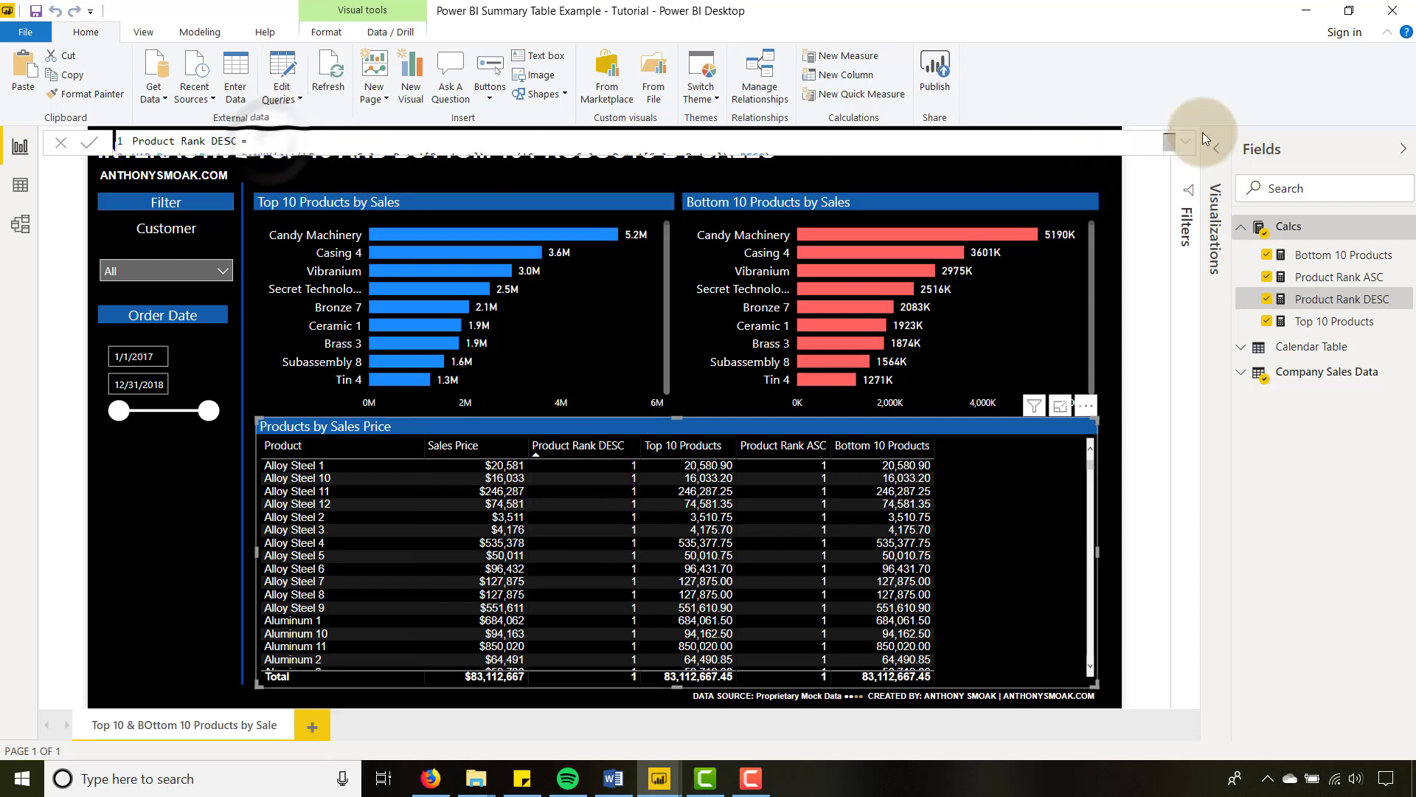
click(1183, 144)
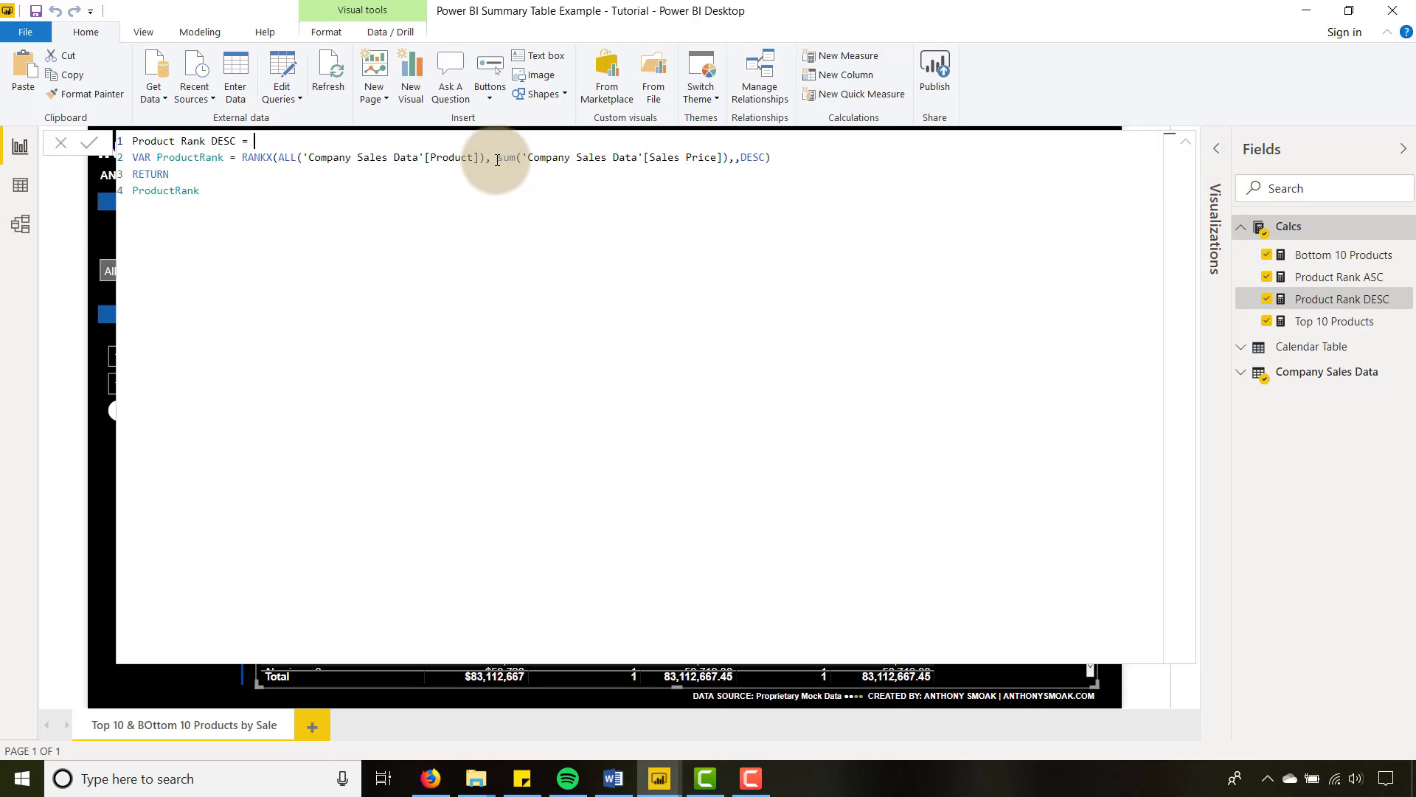
text(c)
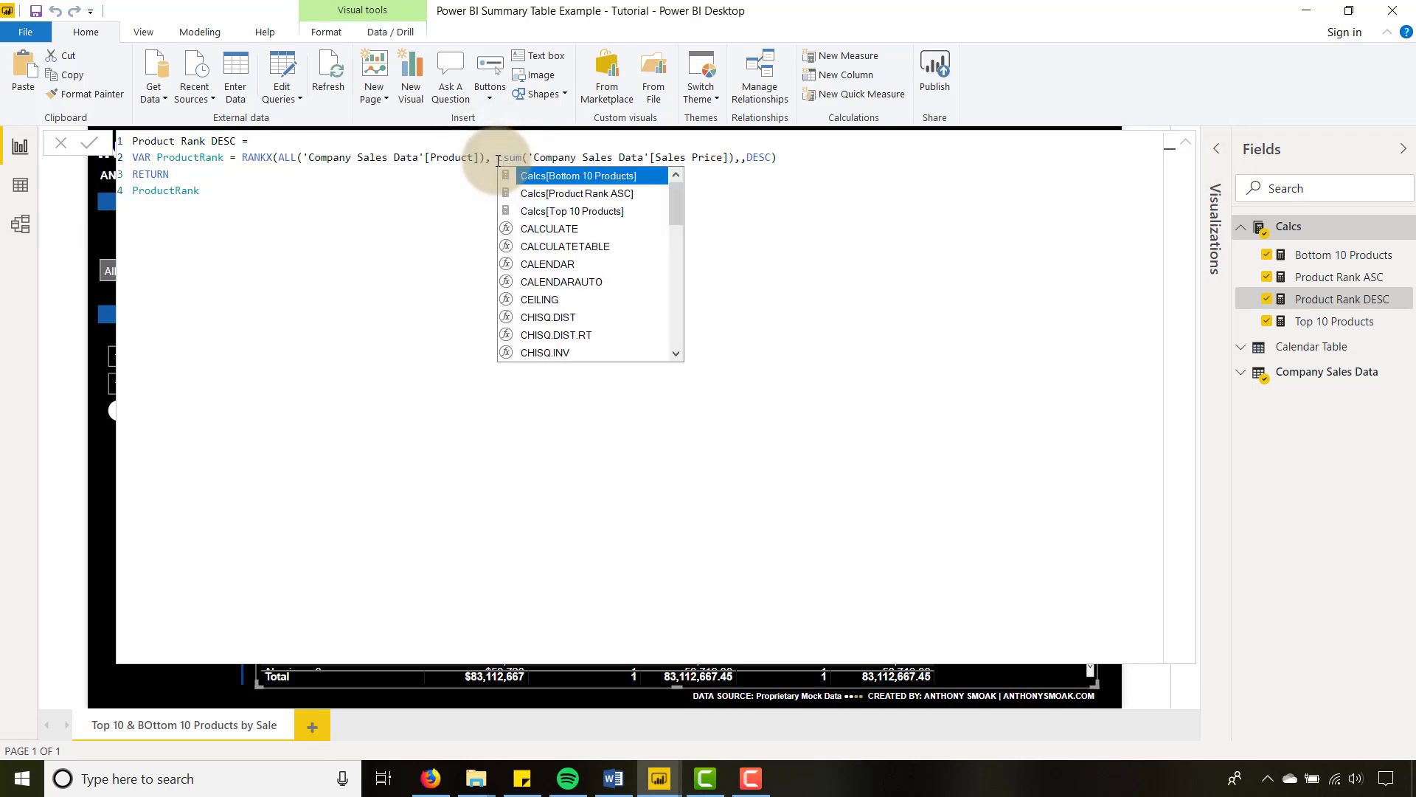
text(alculat)
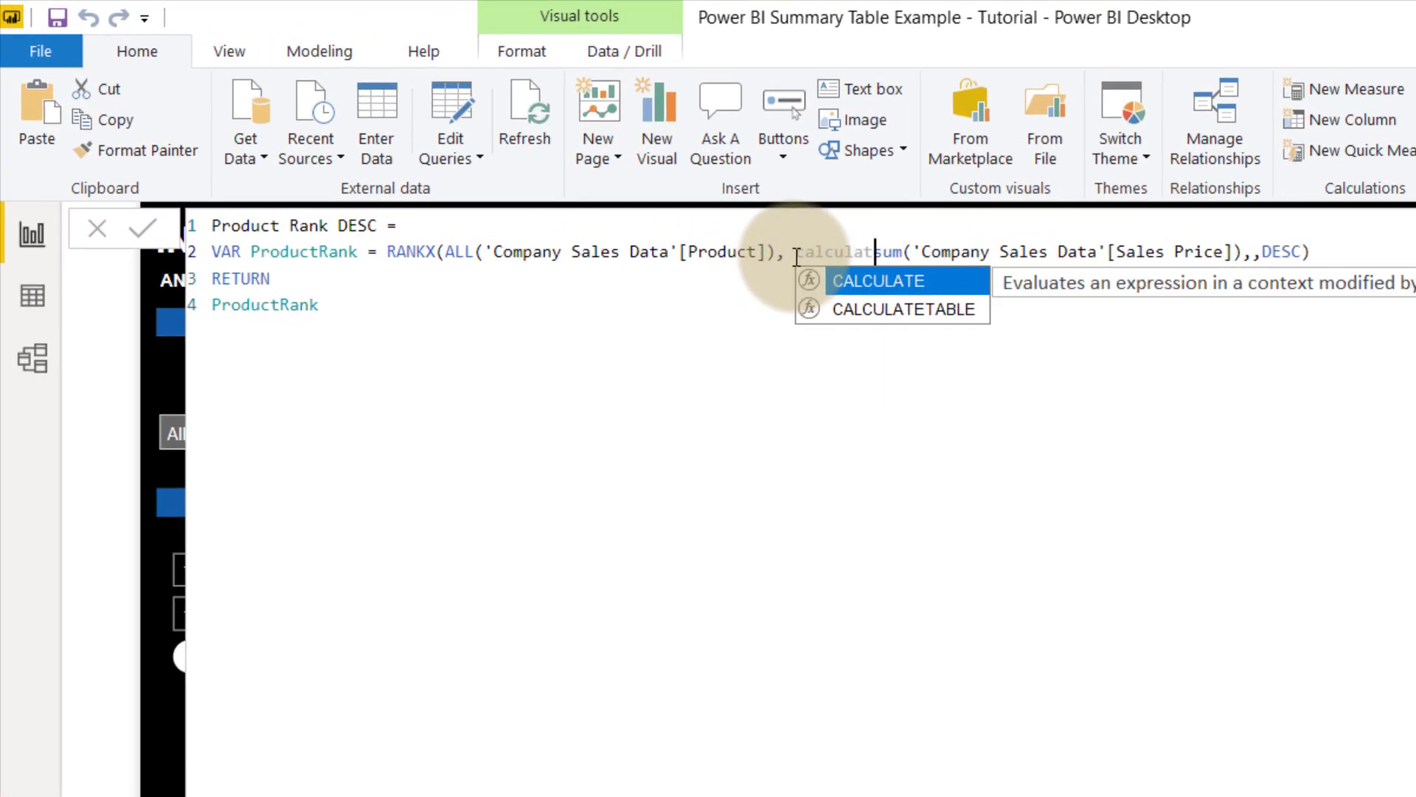
text(e()
click(1262, 252)
text())
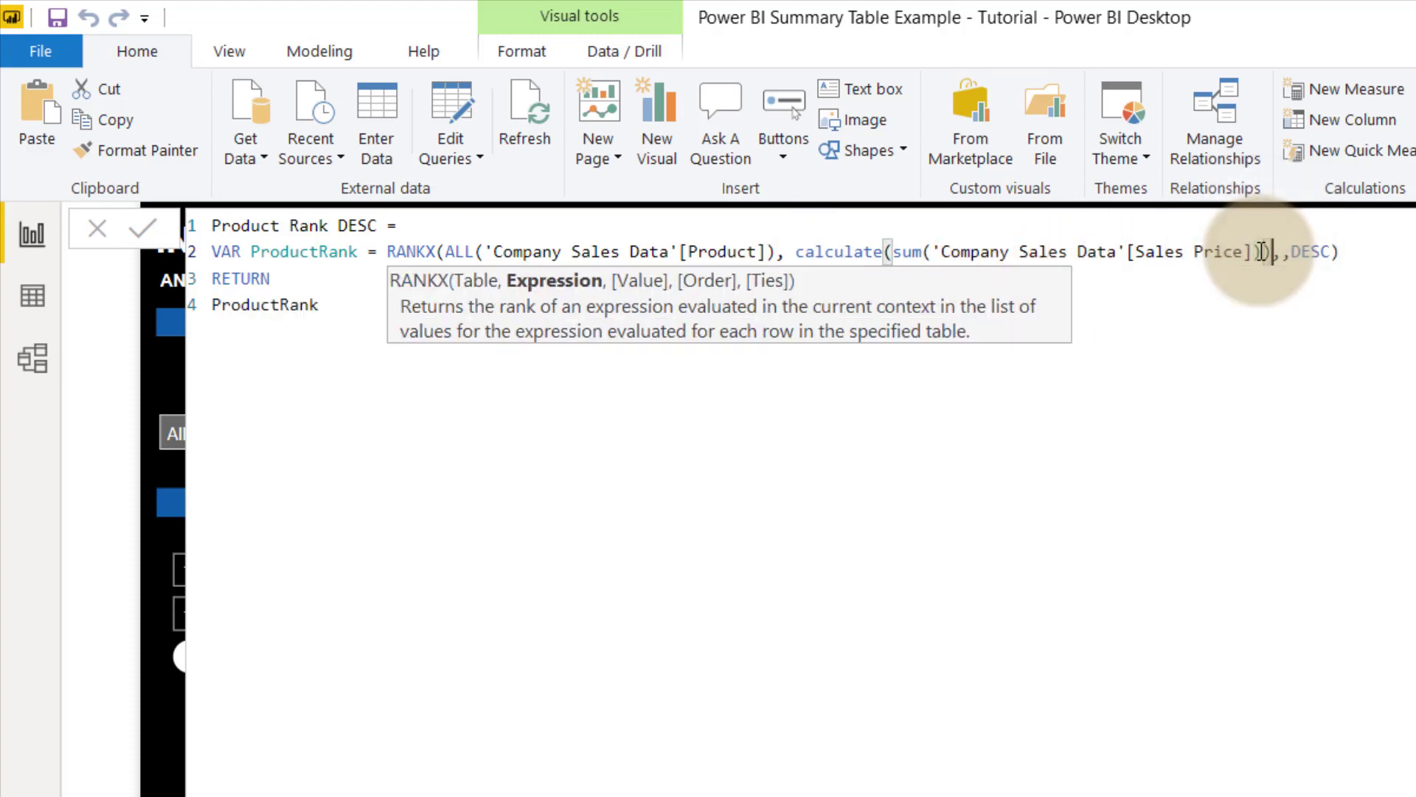
click(251, 304)
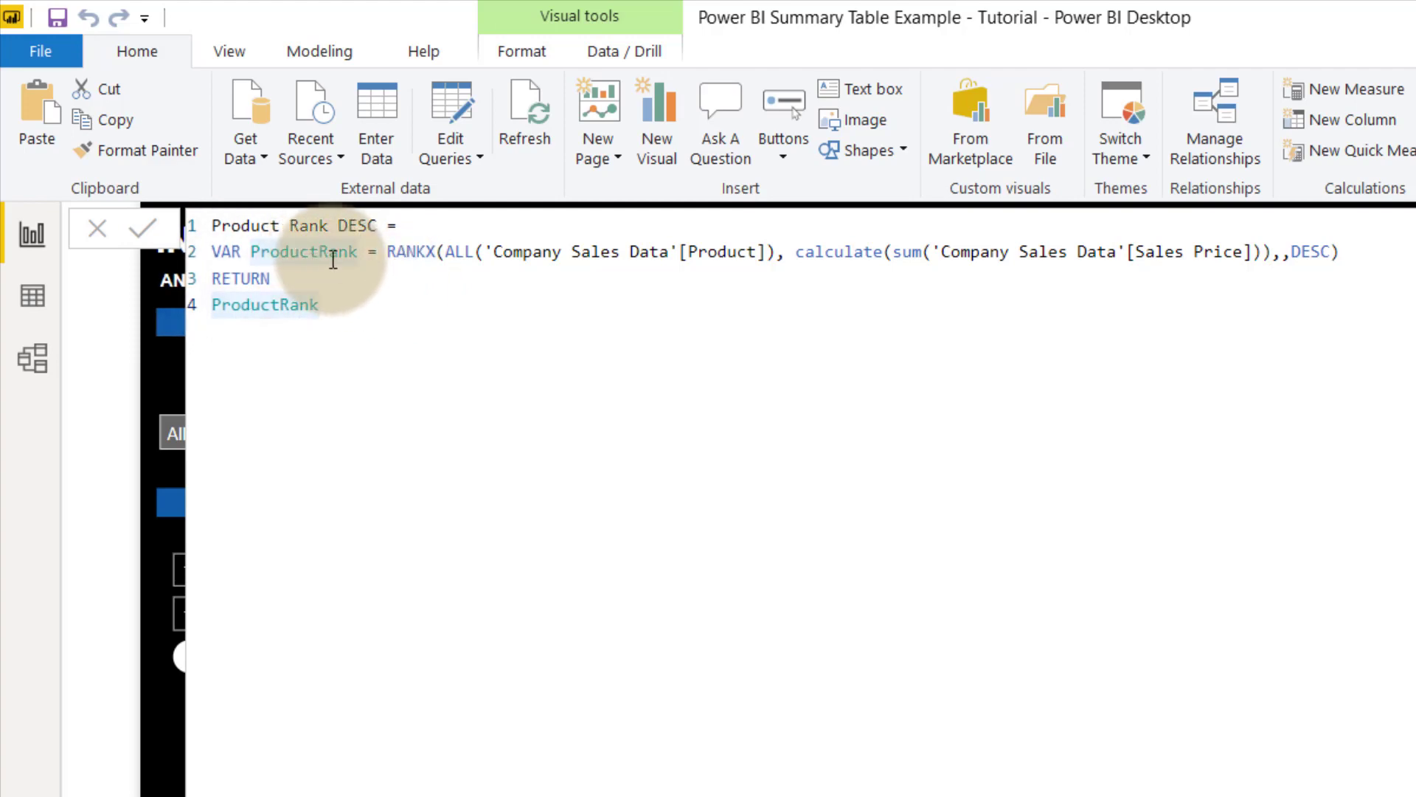
click(344, 311)
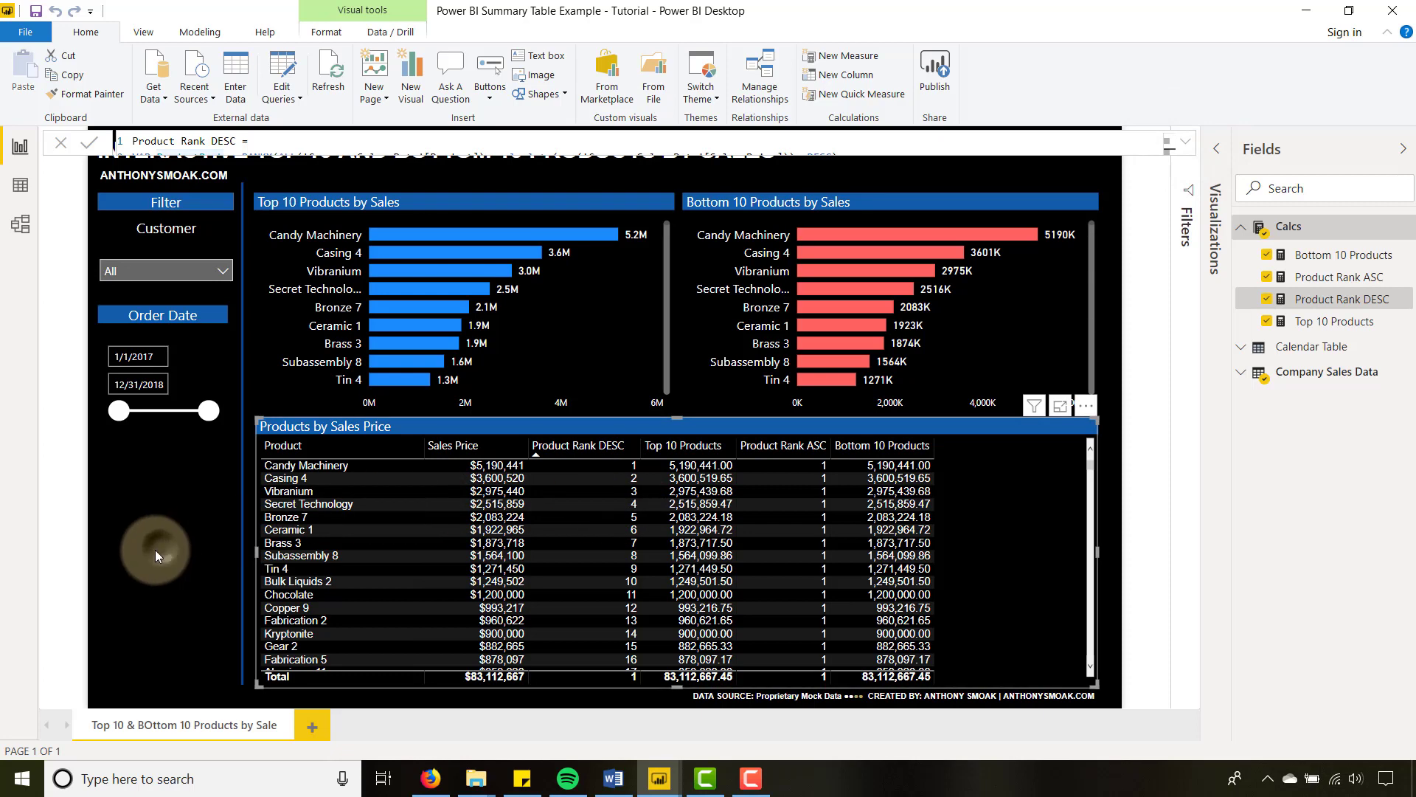
mouse_move(1088, 467)
mouse_down()
mouse_move(1096, 657)
mouse_move(1087, 453)
mouse_up()
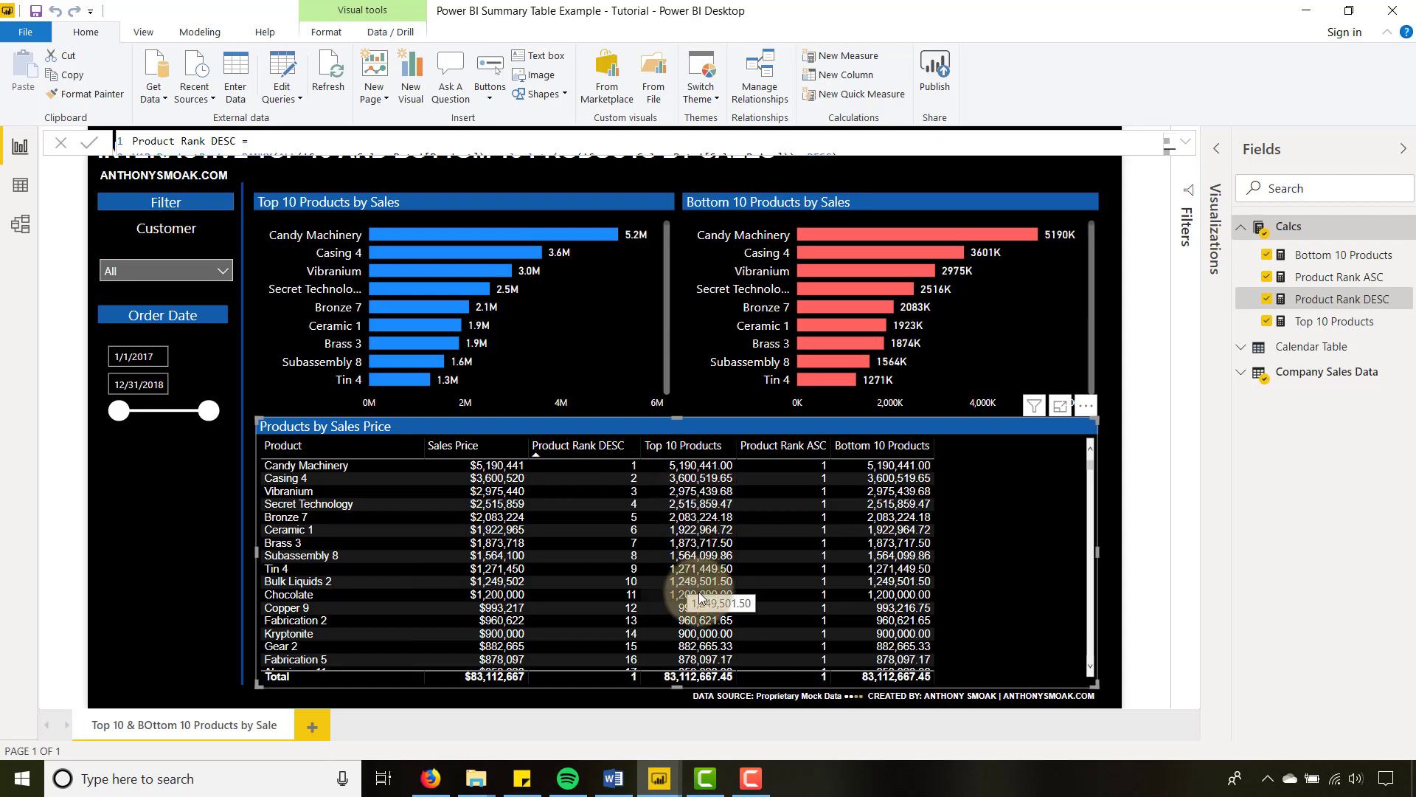
Step: In the Top 10 Products measure, wrap sum('Company Sales Data'[Sales Price]) inside the ProductRank variable's RANKX function in CALCULATE
click(1334, 323)
click(1184, 144)
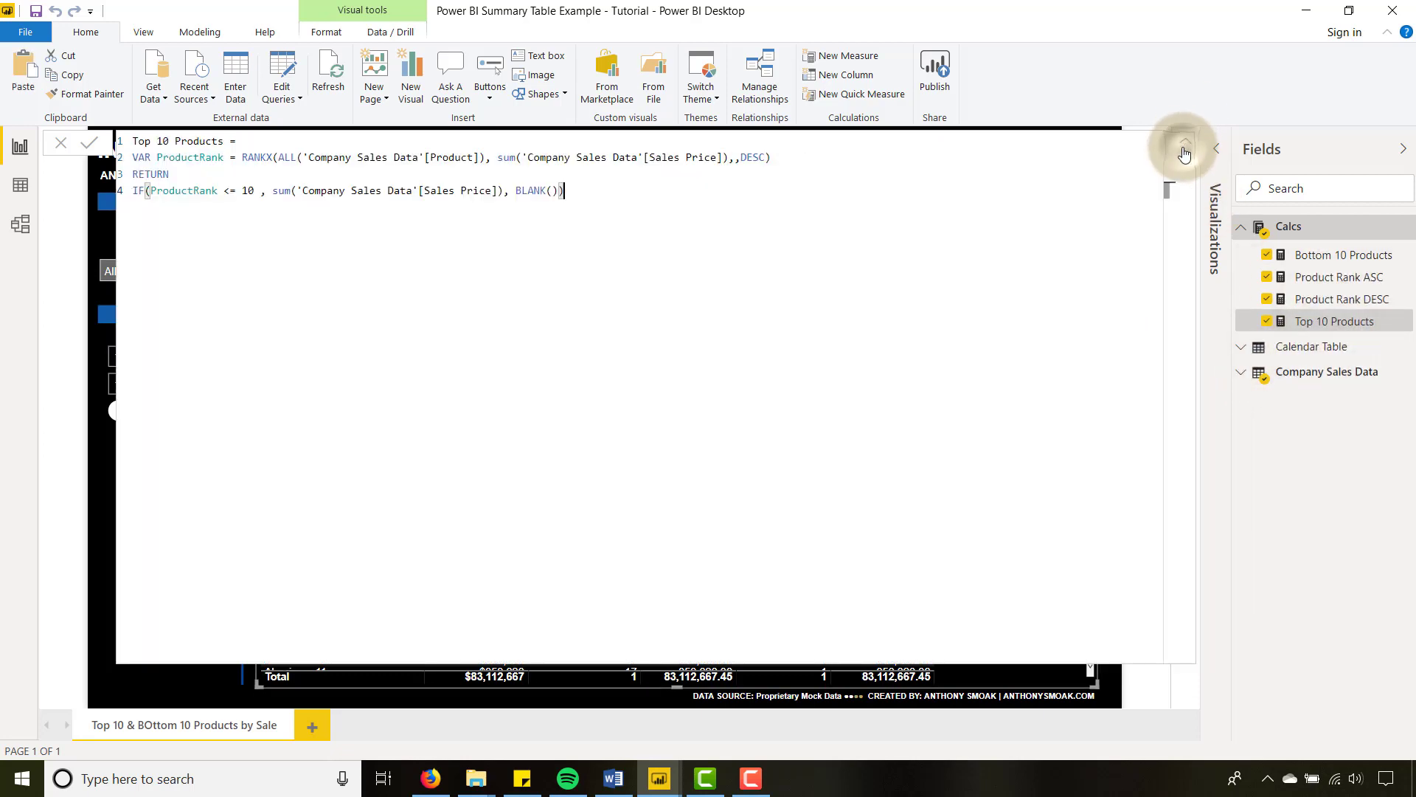
click(546, 174)
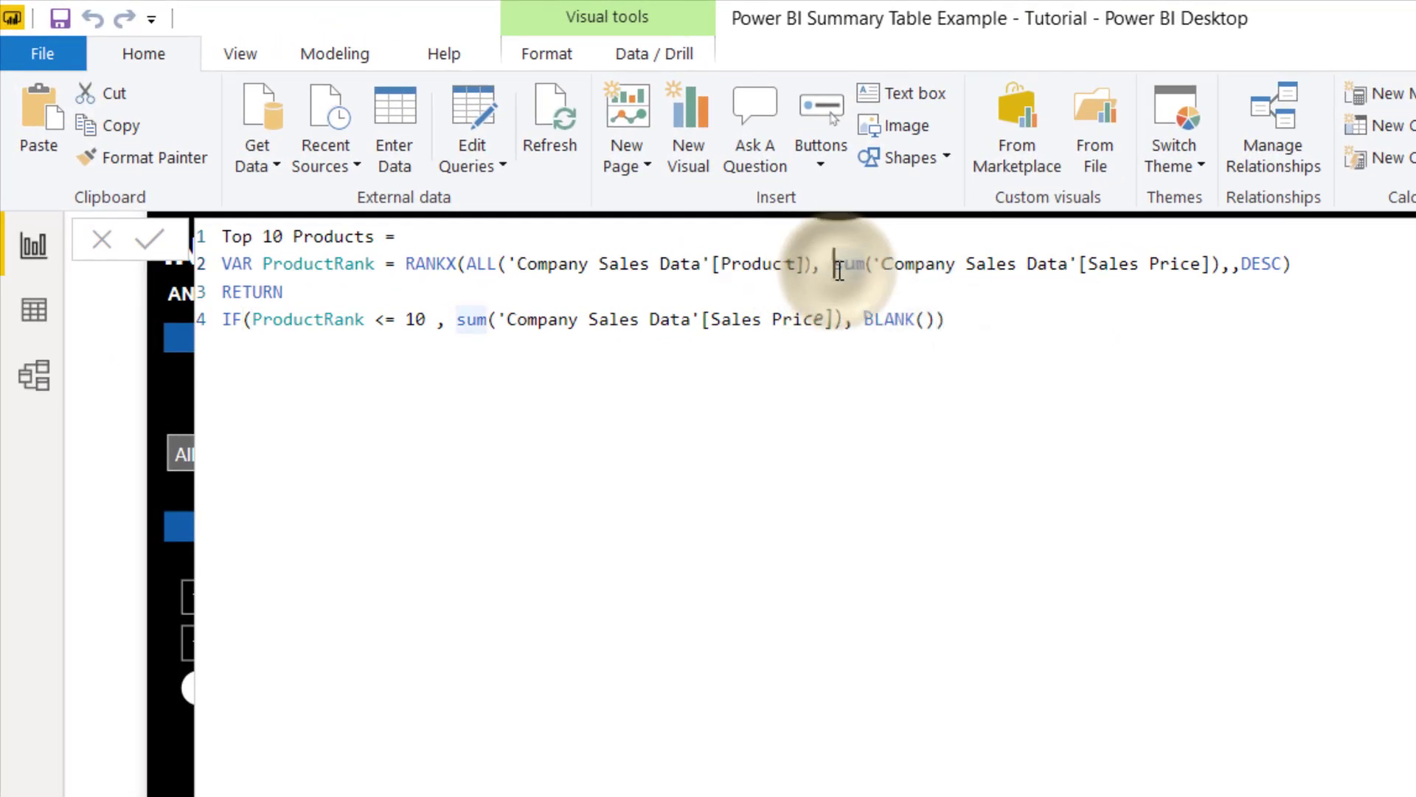
text(calcul)
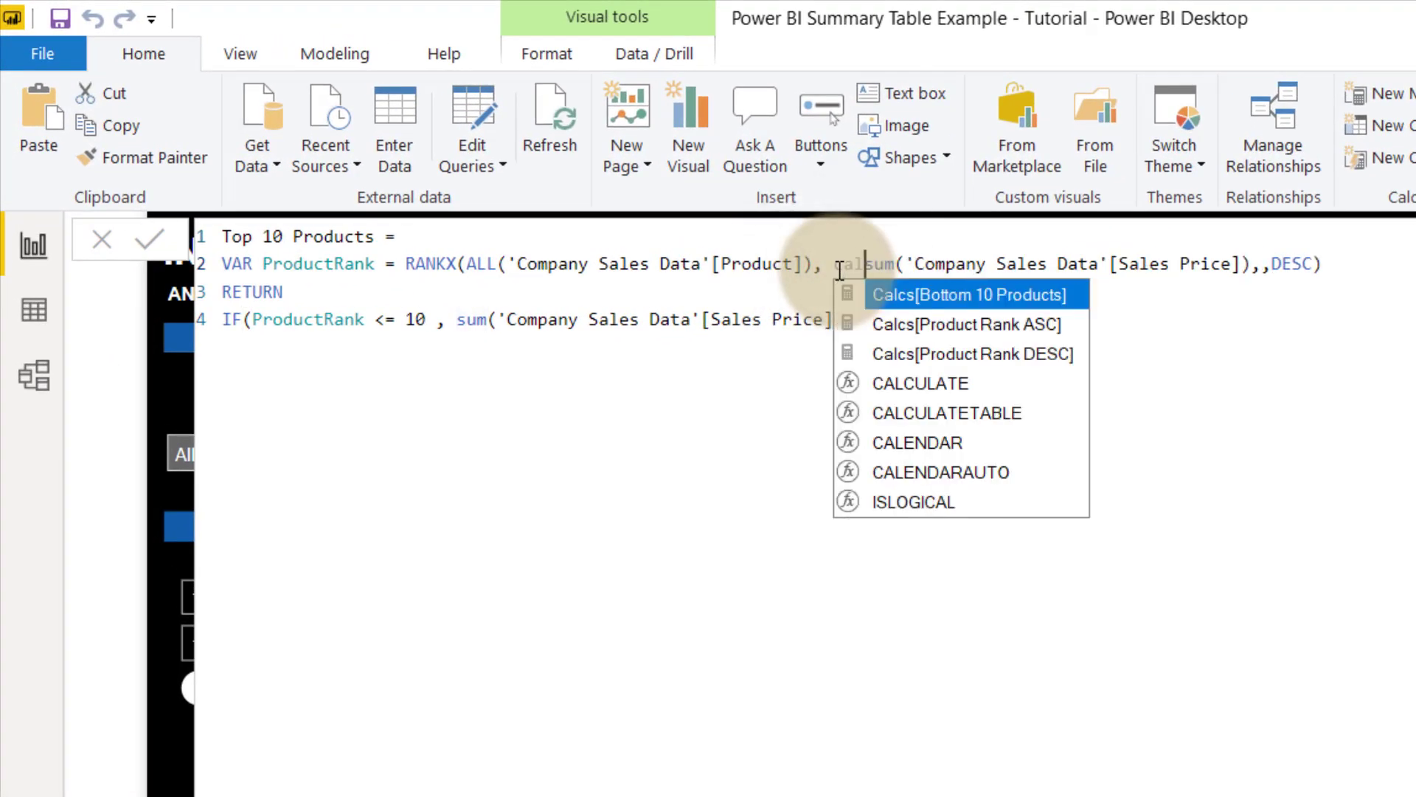
text(ate()
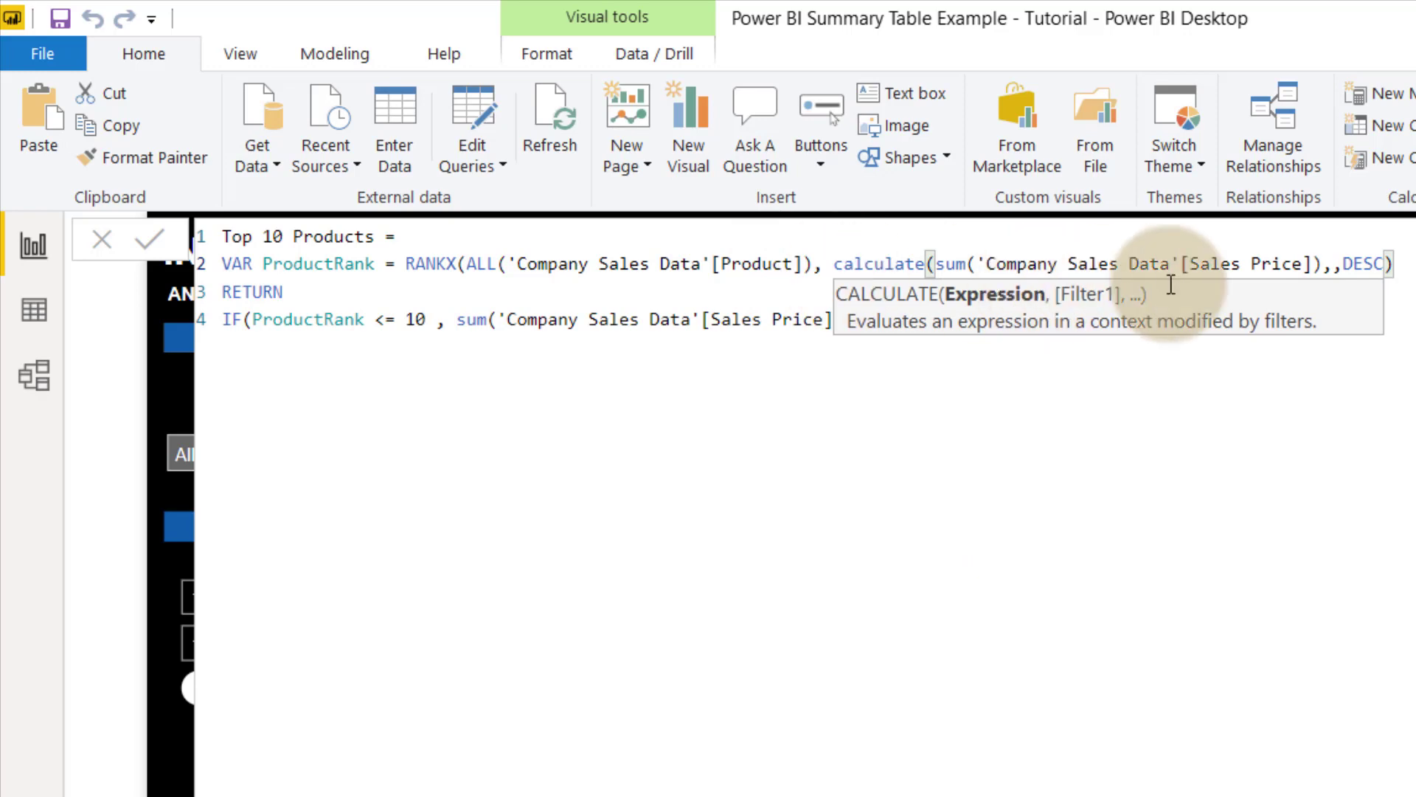
click(1324, 266)
text())
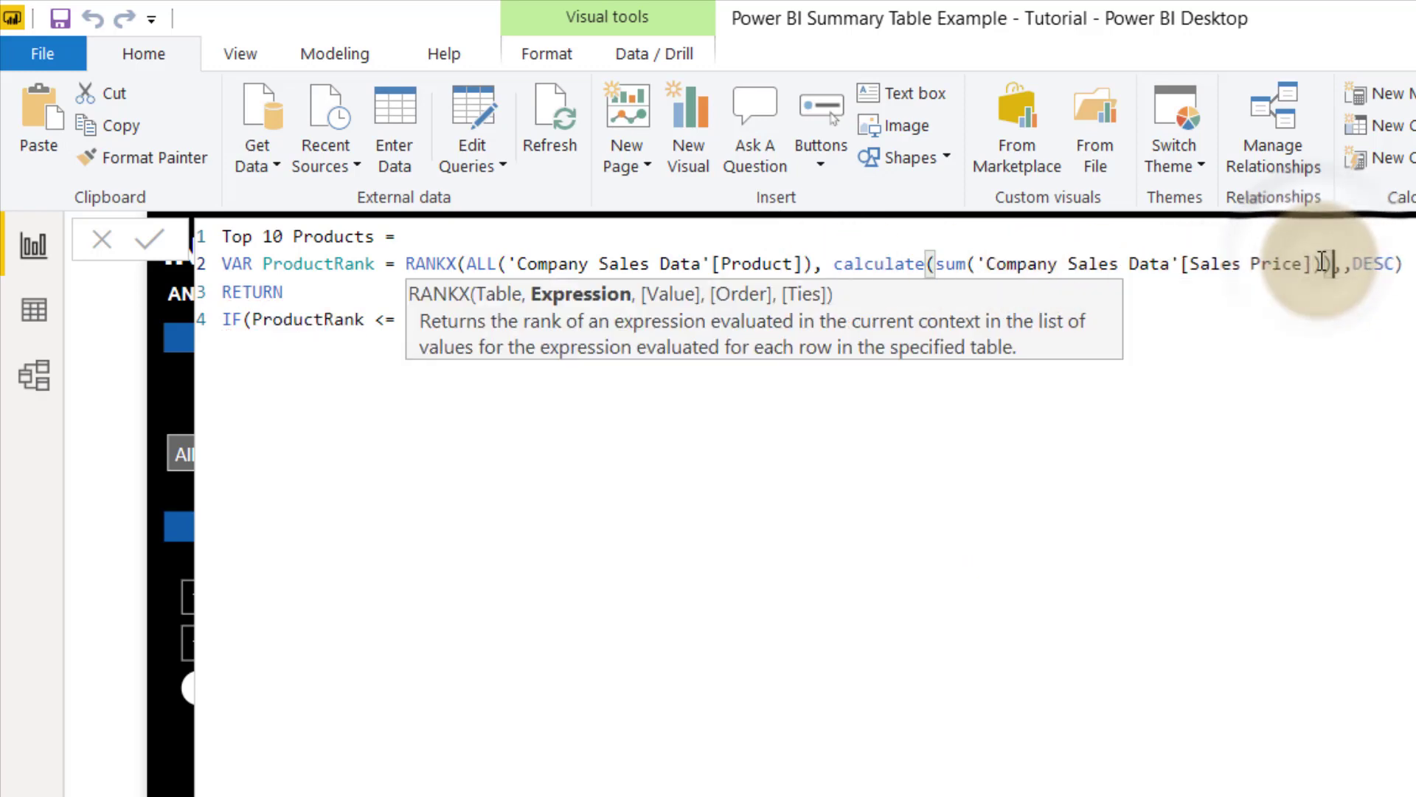
click(1404, 264)
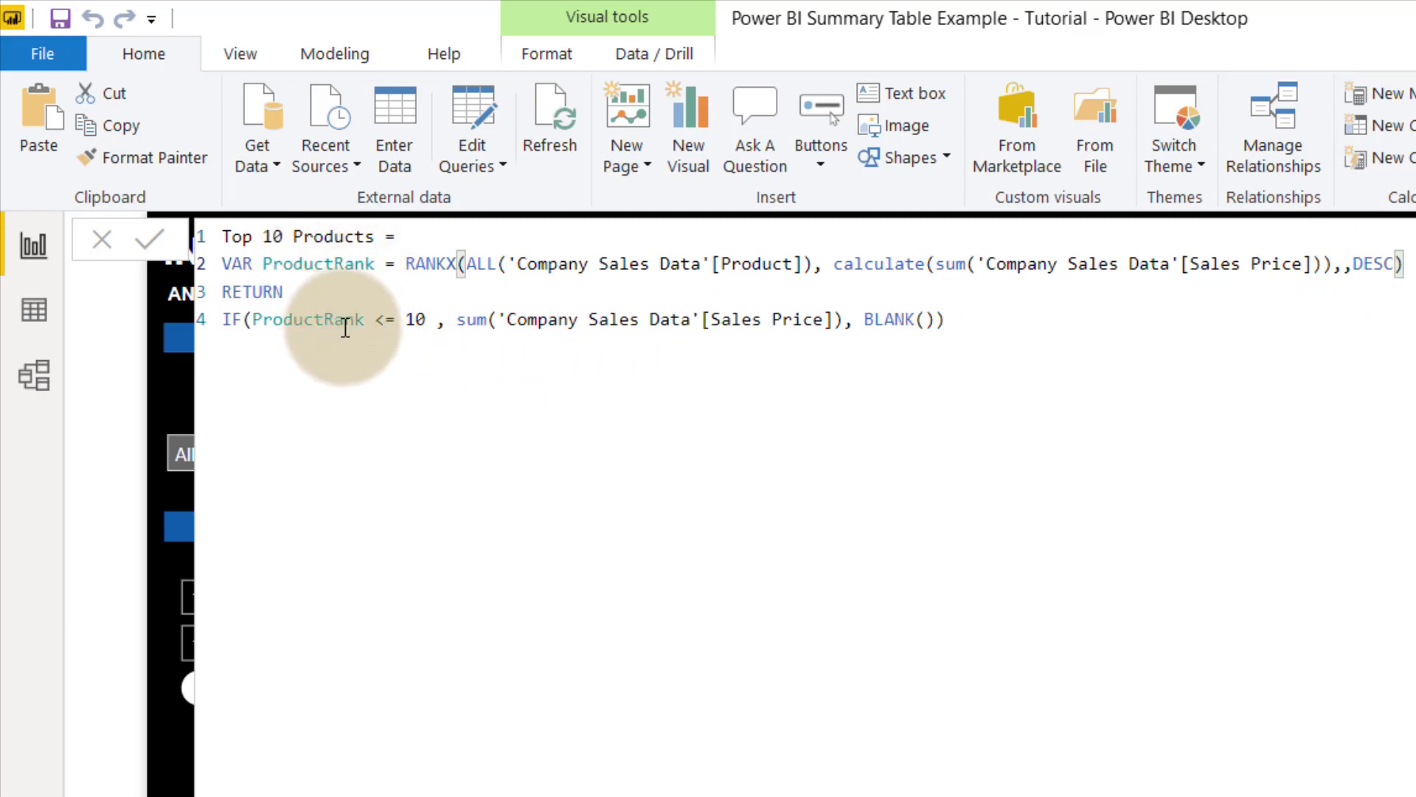
Step: Wrap the sum in the IF result of the Top 10 Products measure in CALCULATE and commit the formula
click(462, 319)
text(c)
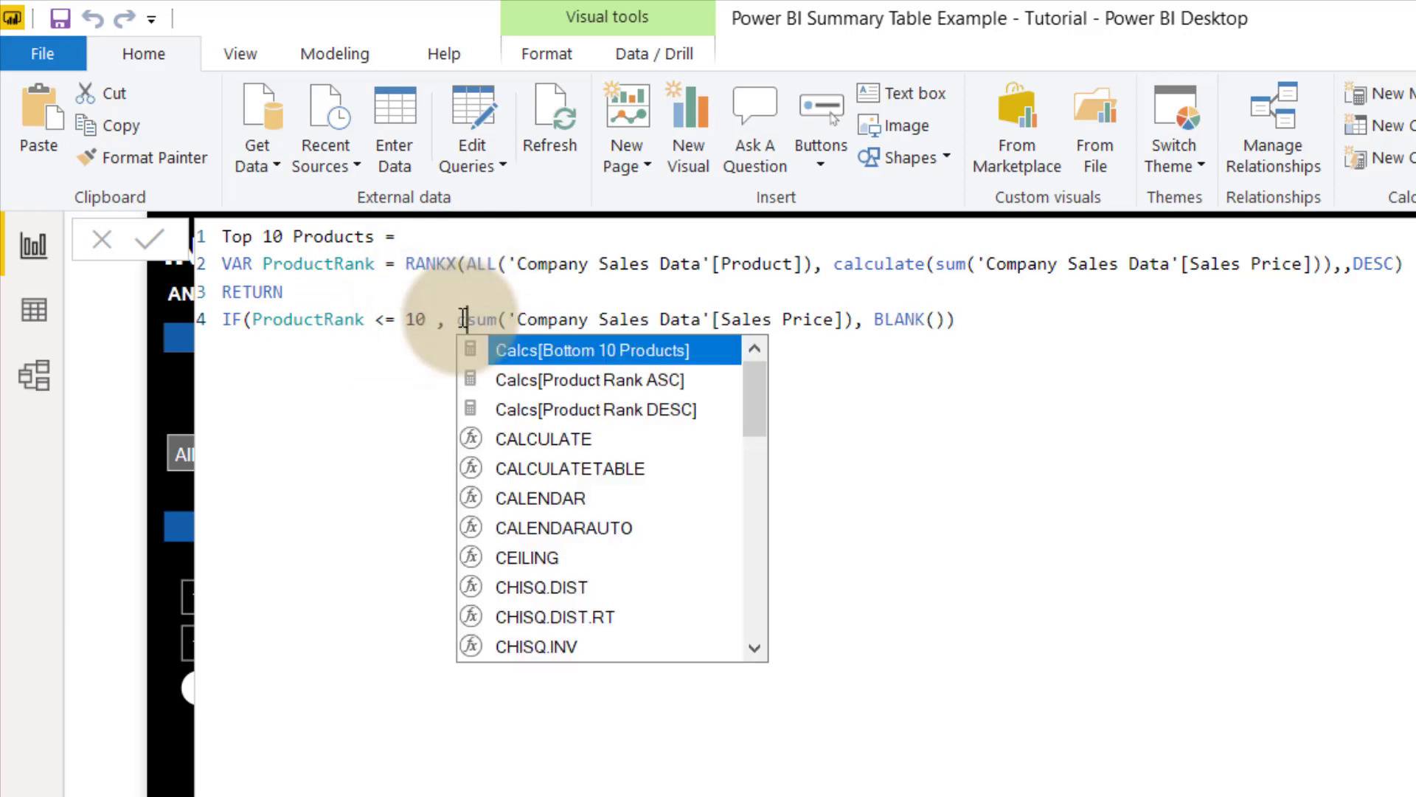
text(alculate)
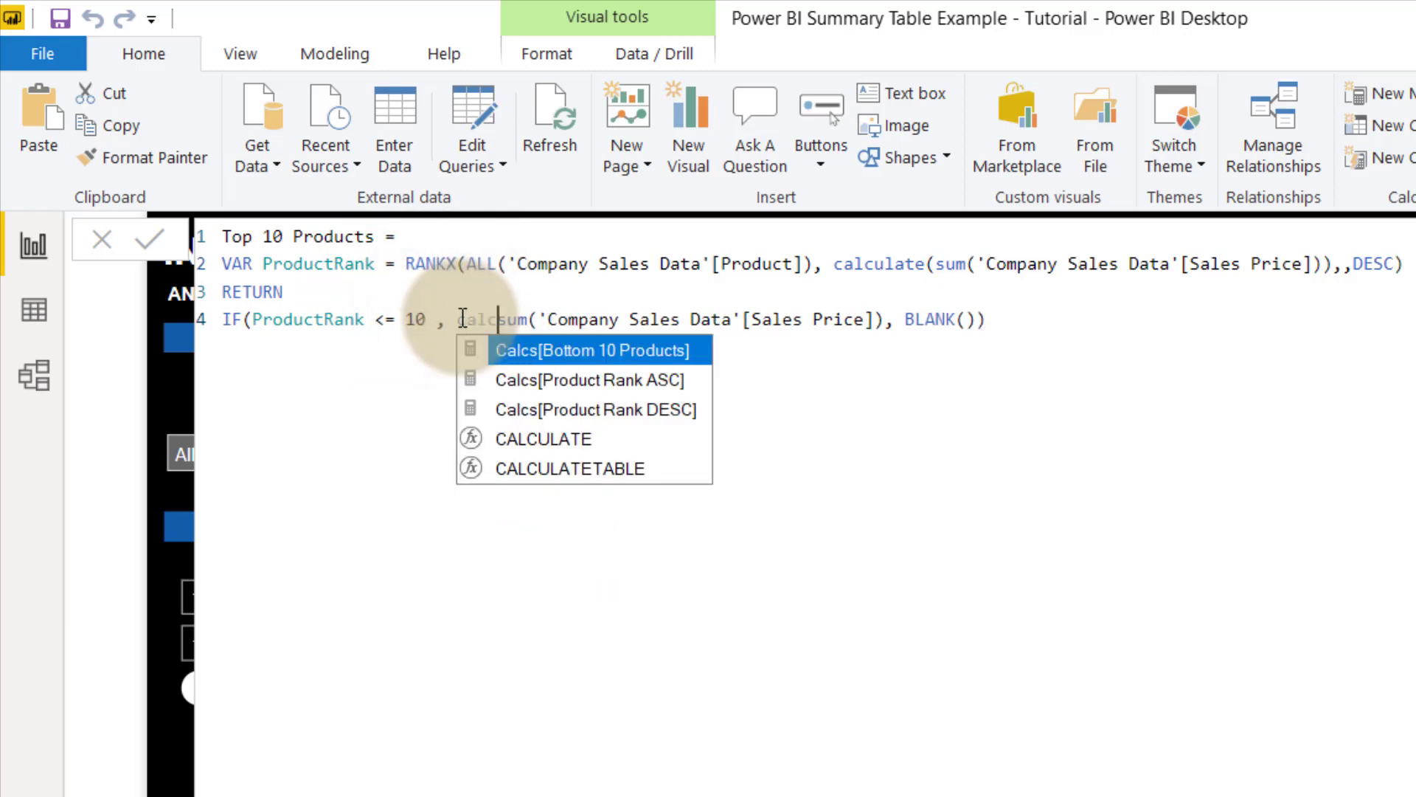
text(()
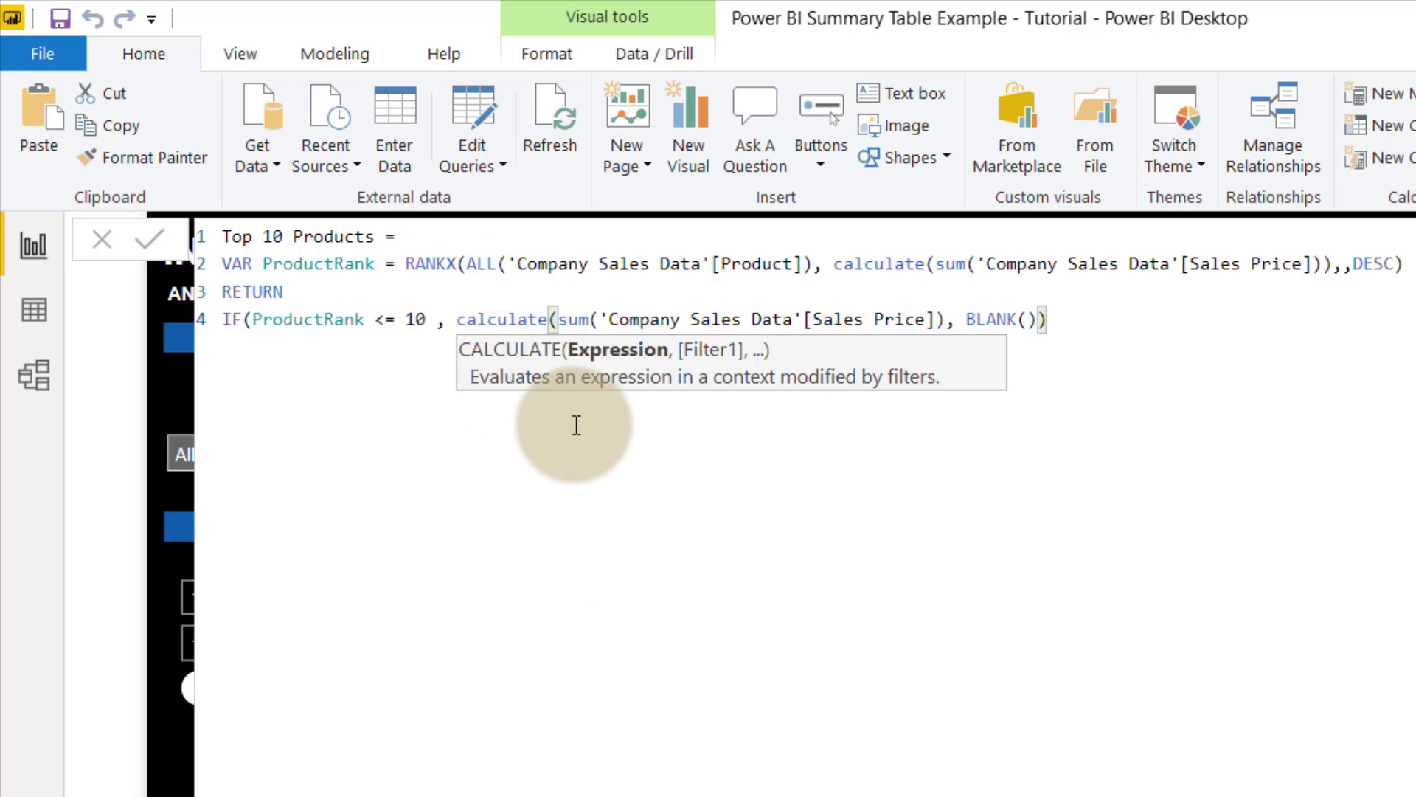
click(947, 323)
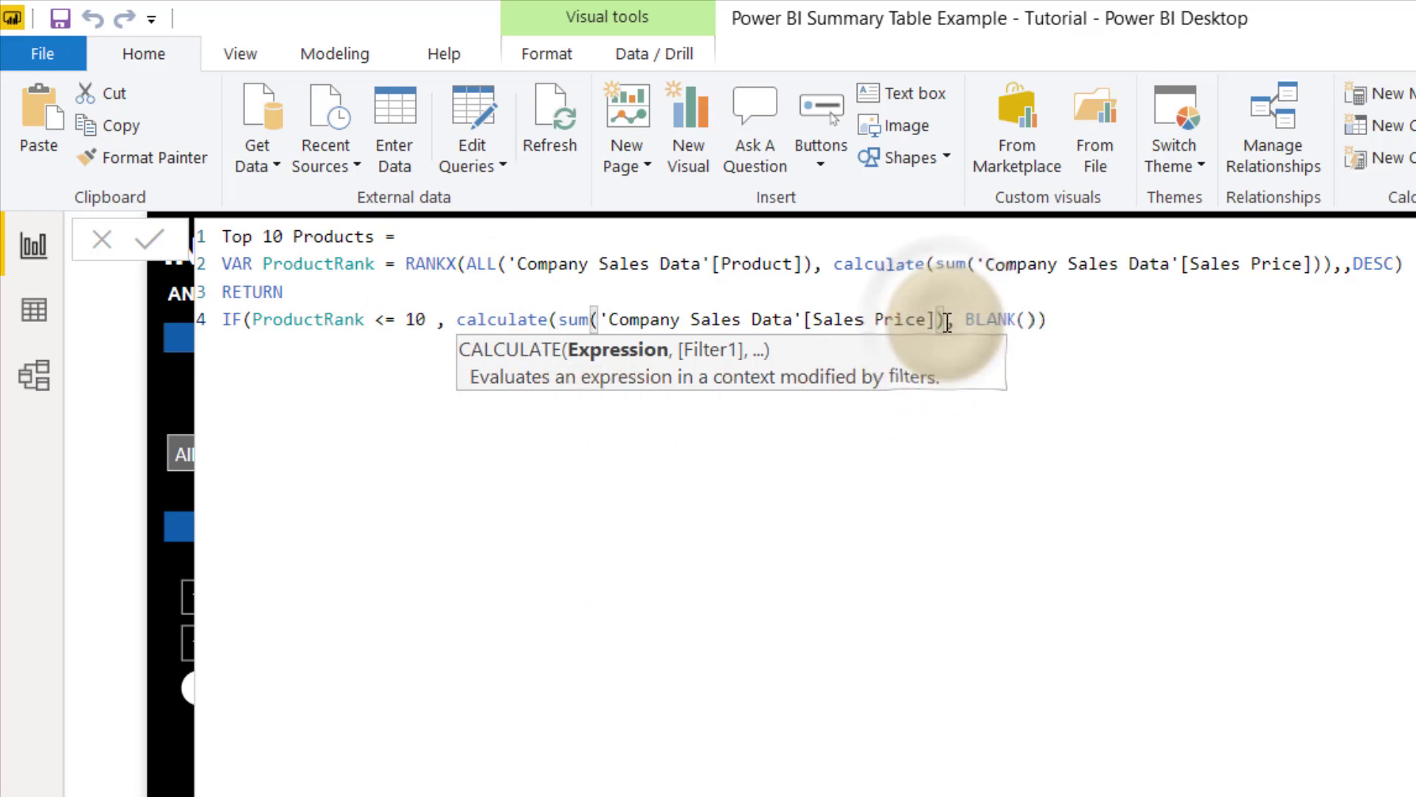
text())
click(1097, 317)
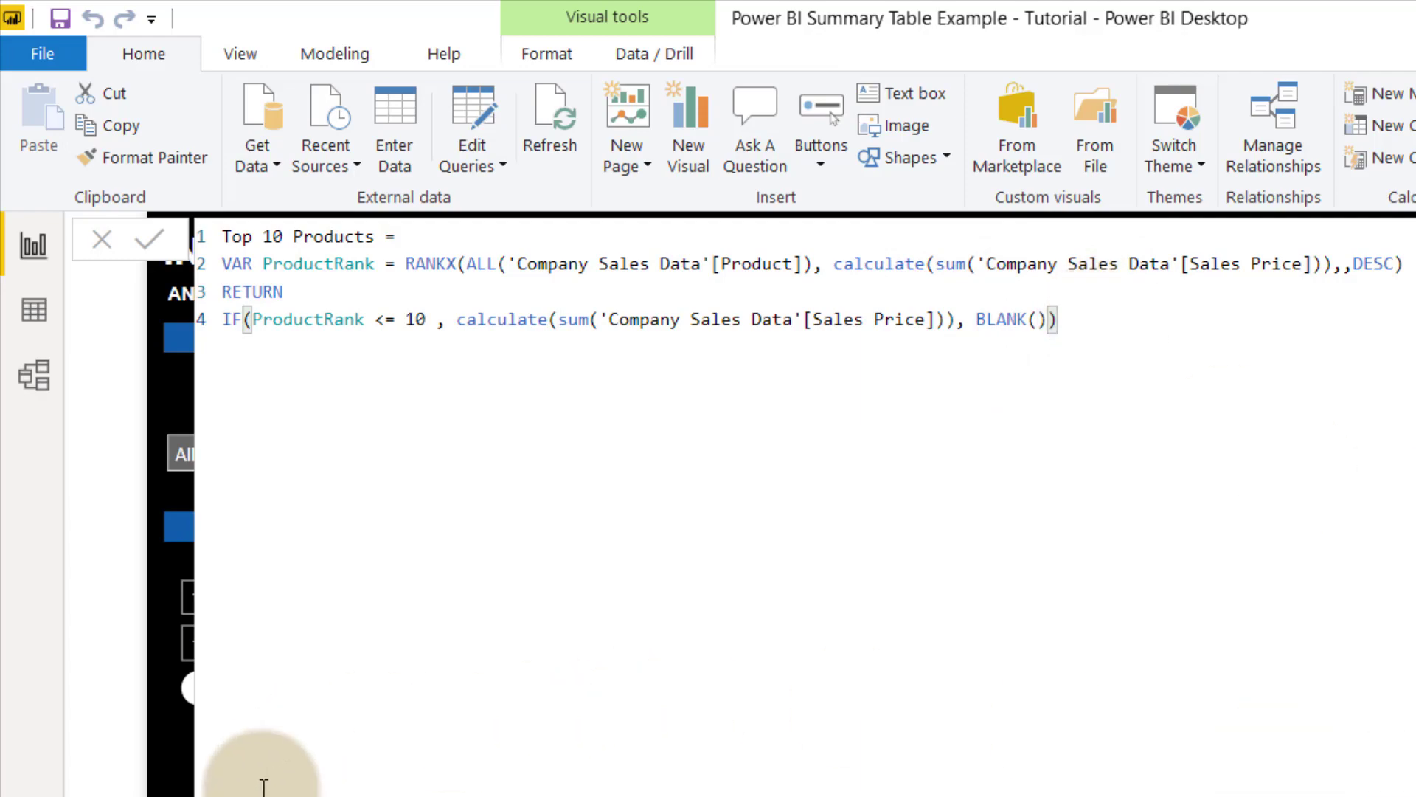
click(149, 238)
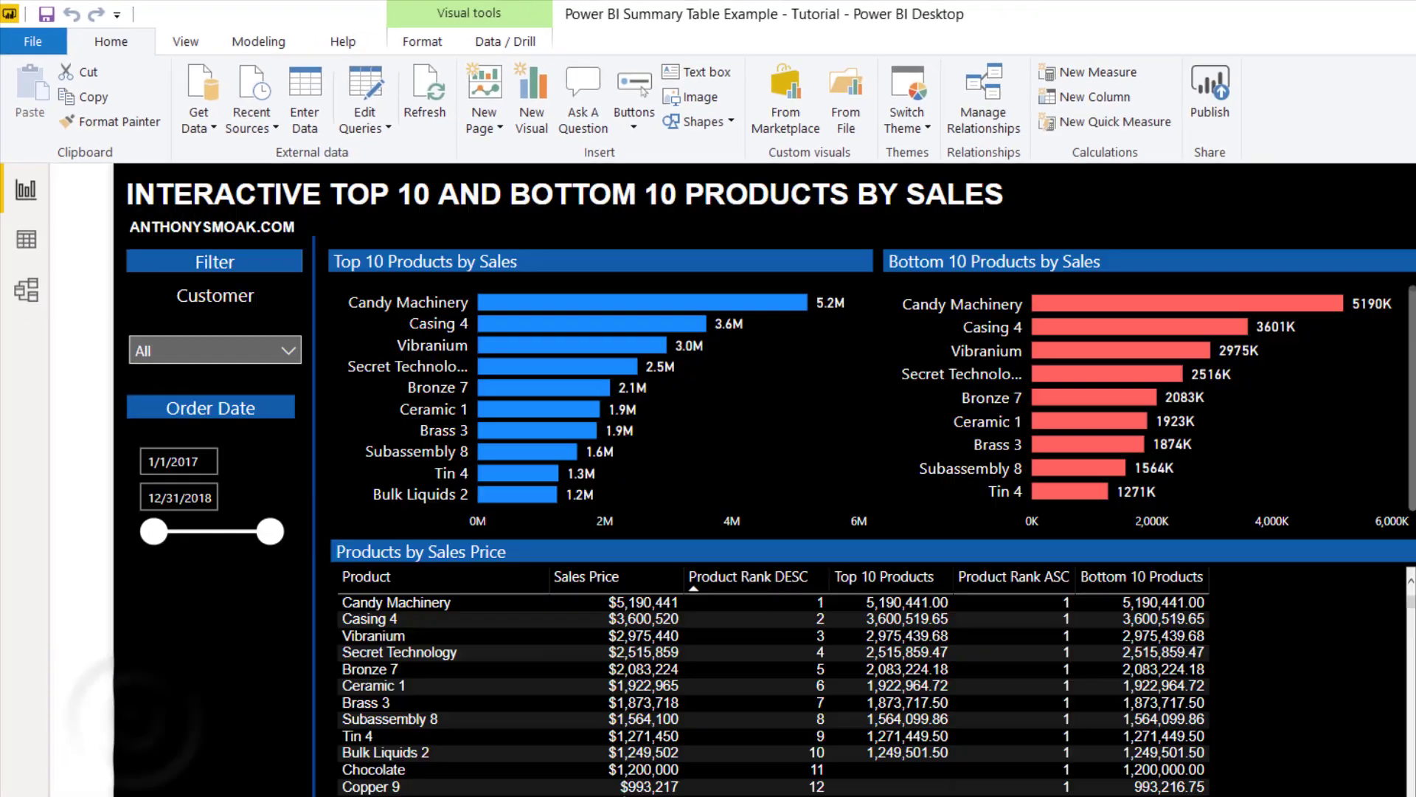
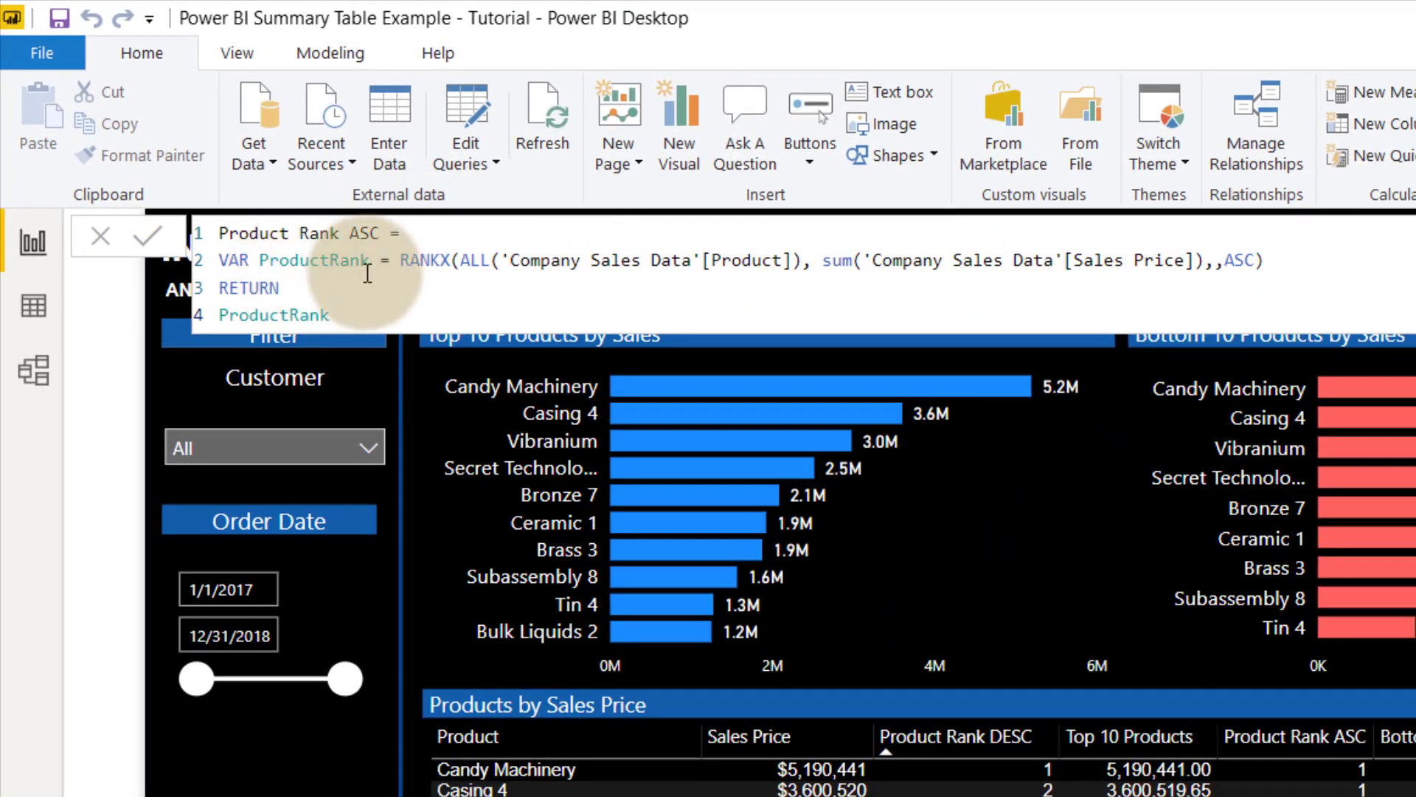
Step: Wrap sum('Company Sales Data'[Sales Price]) in CALCULATE in the Product Rank ASC measure, commit it and check the ascending ranks in the products table
click(824, 264)
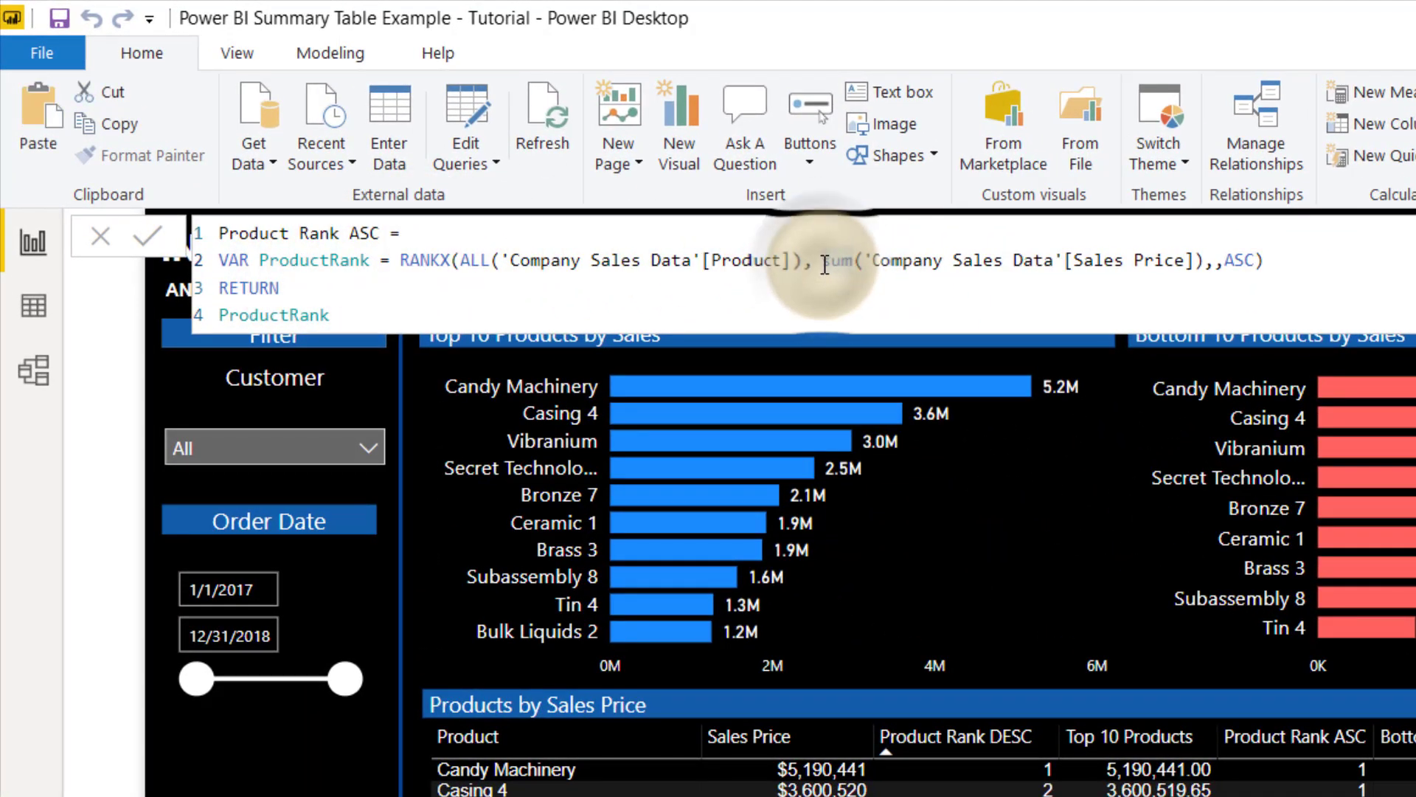
text(calculate()
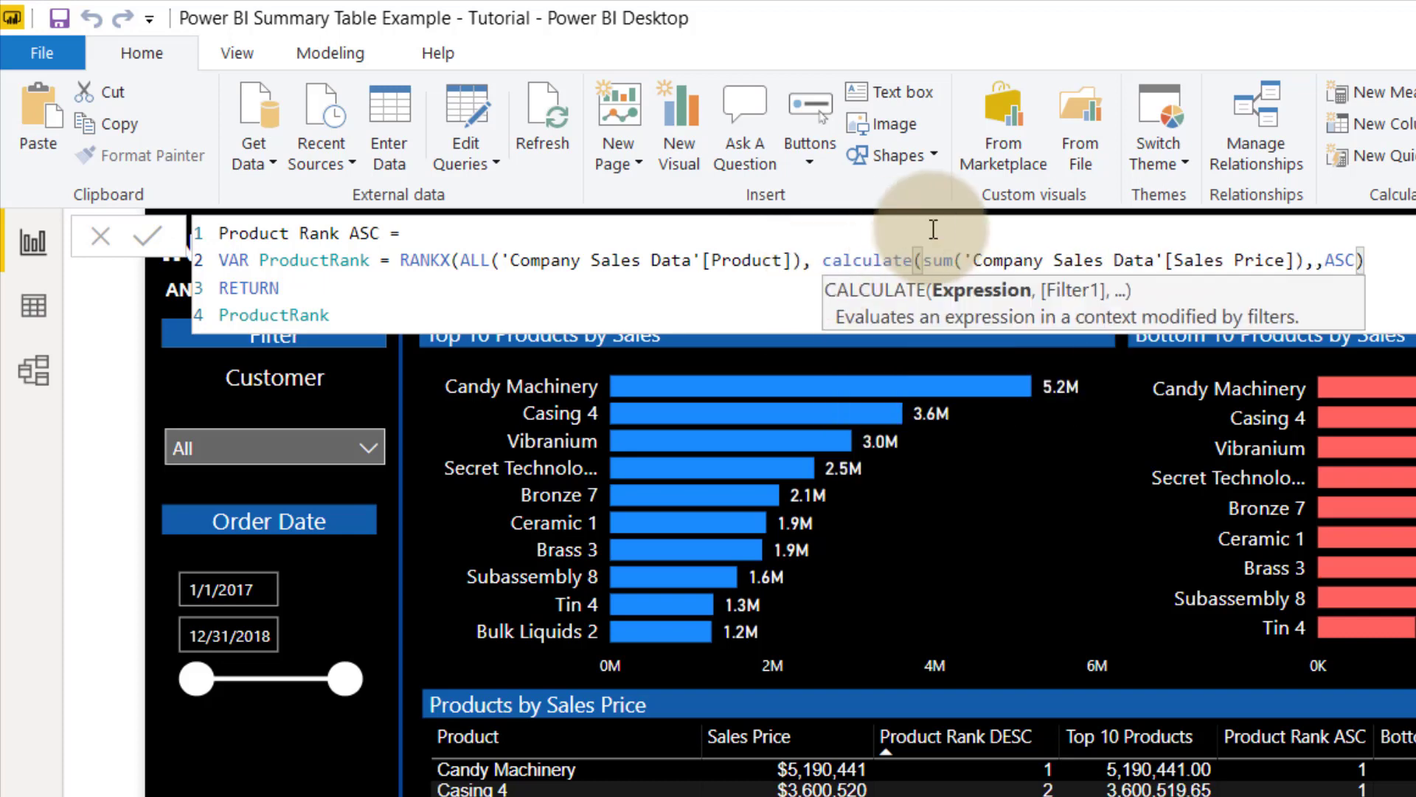
click(1307, 259)
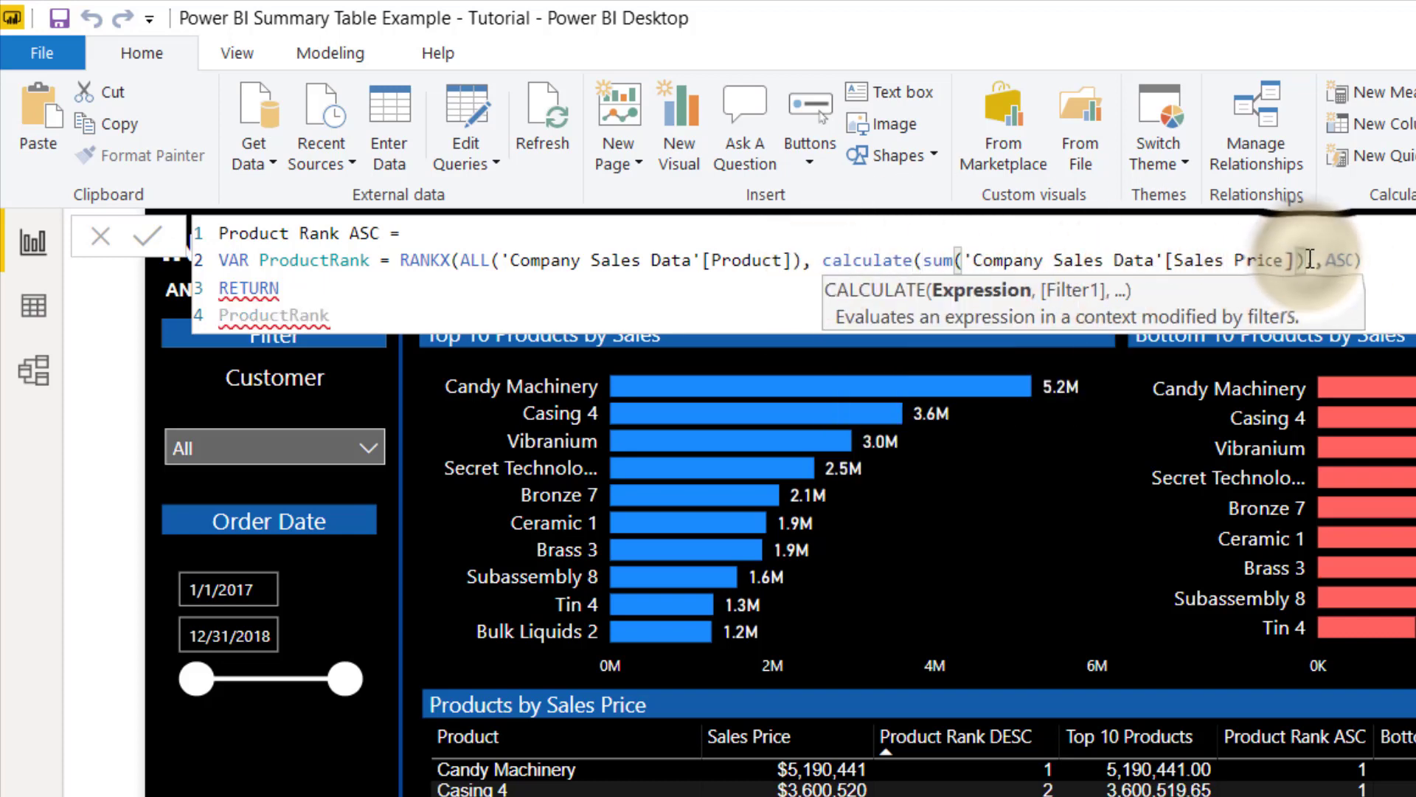
text())
key(Down)
key(Down)
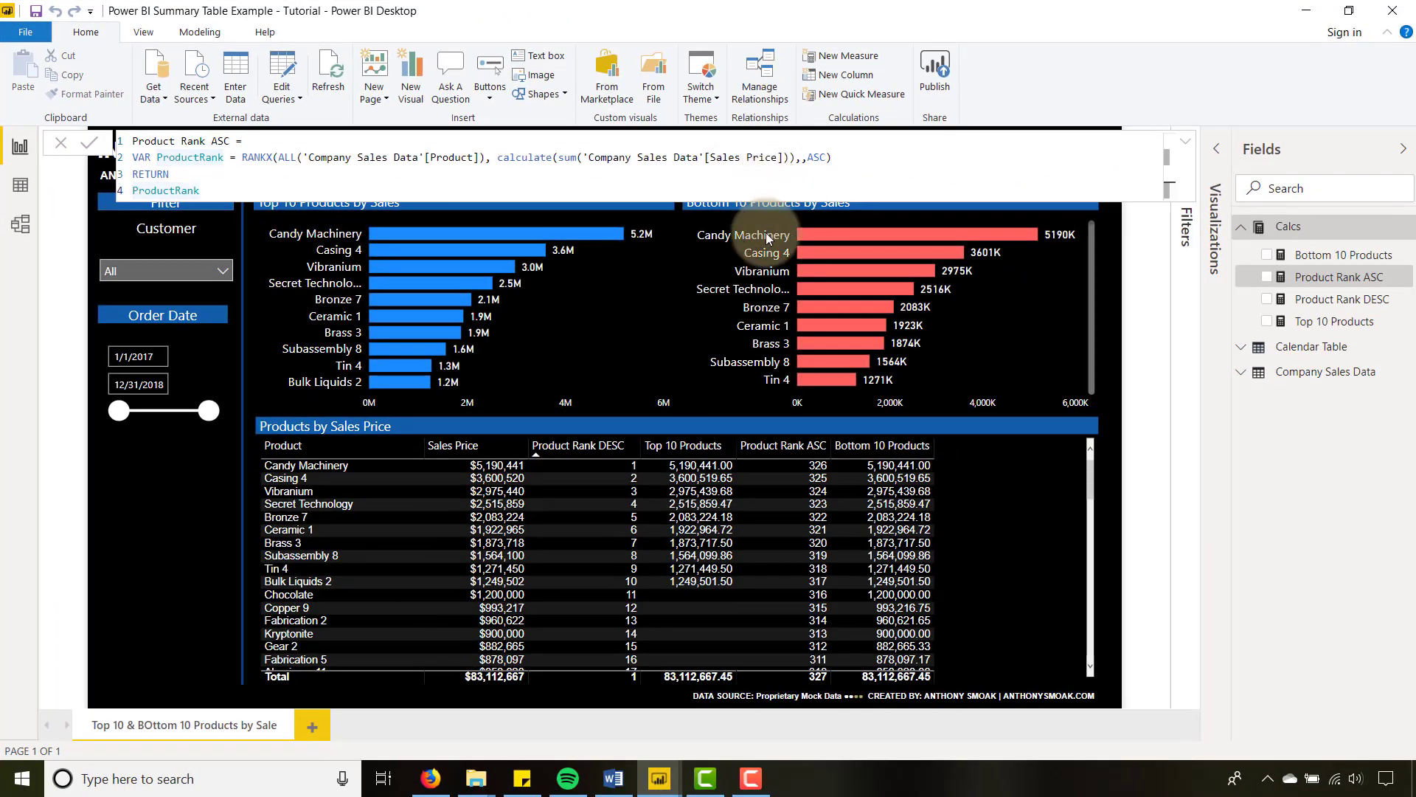
click(860, 540)
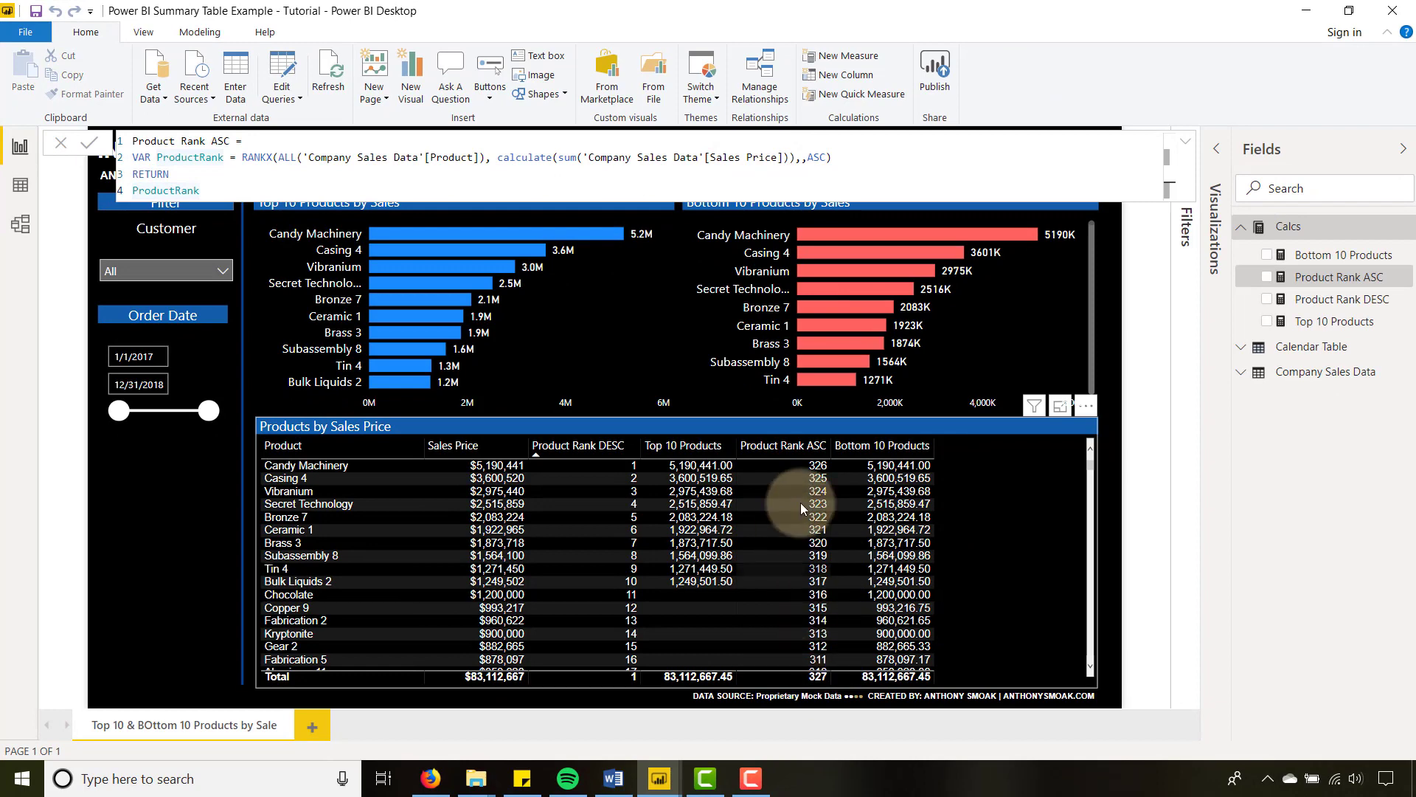
click(1090, 461)
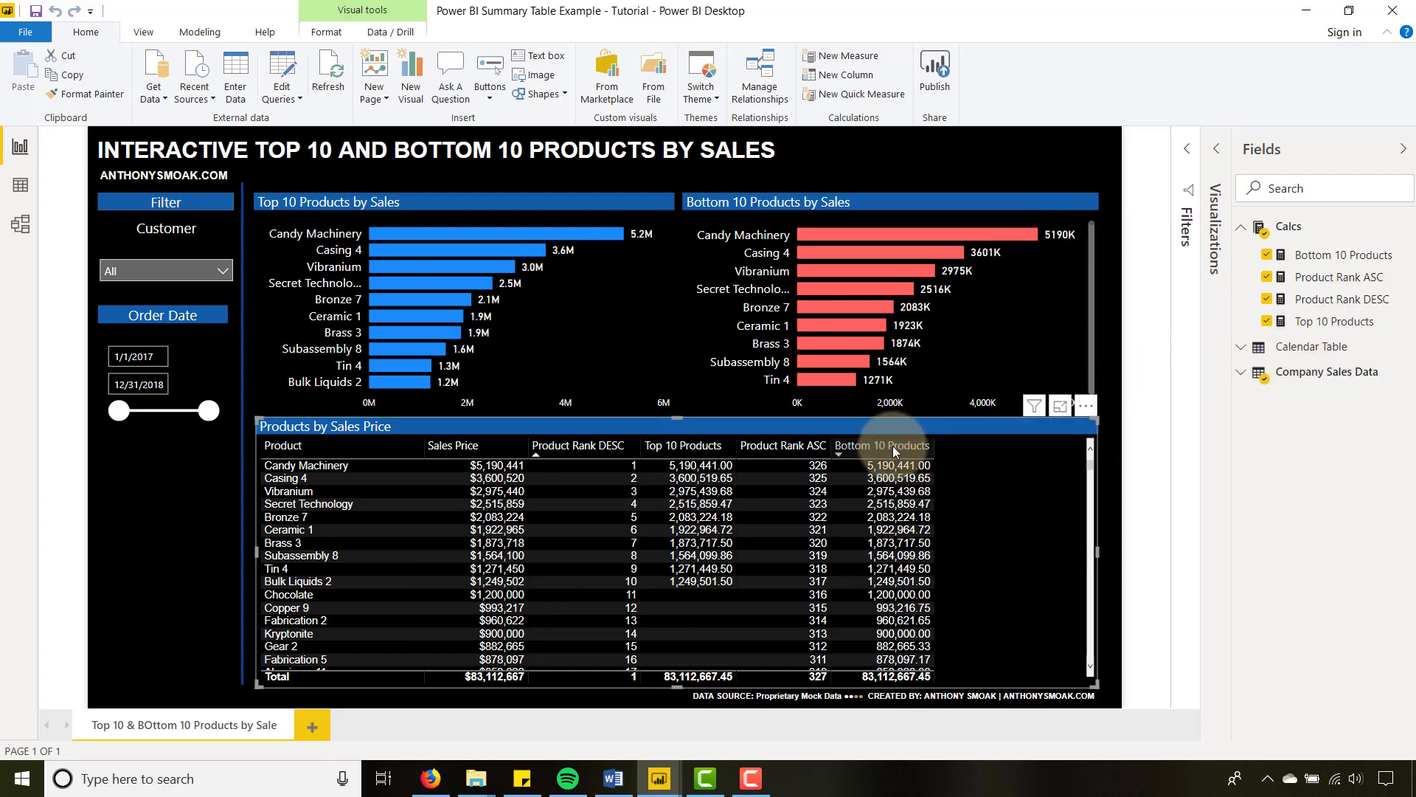
Step: Open the Bottom 10 Products measure and wrap the sum inside its RANKX function in CALCULATE
click(1332, 256)
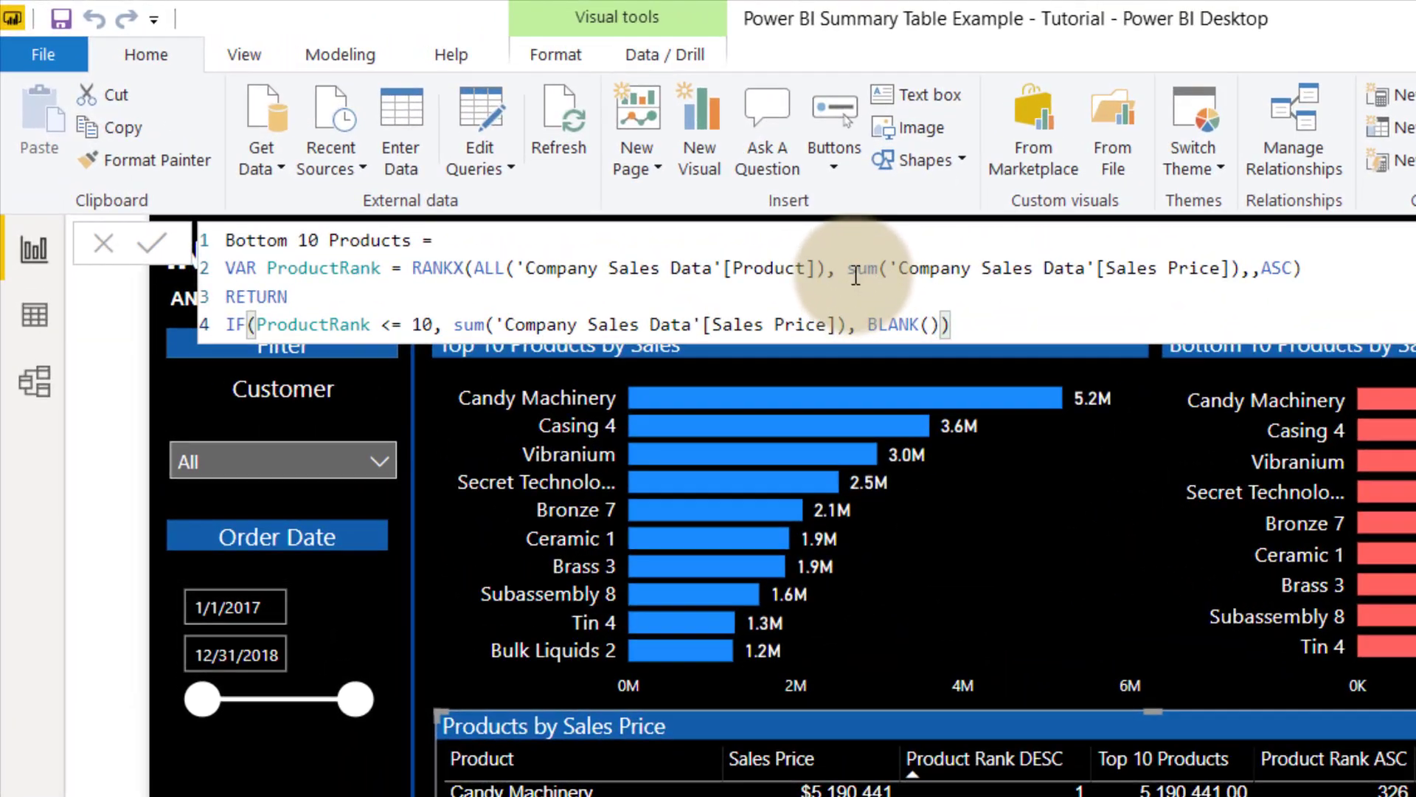
click(499, 159)
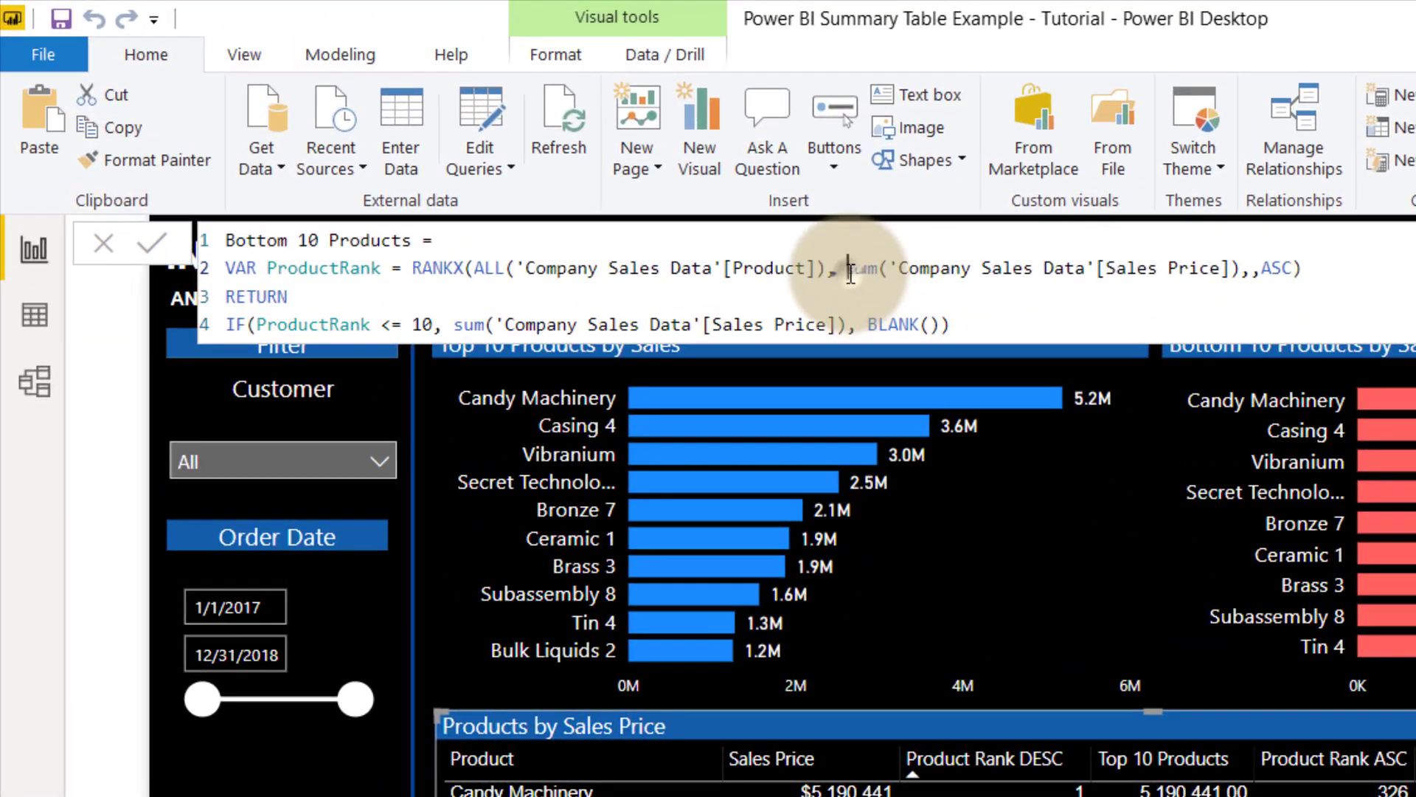
text(calcu)
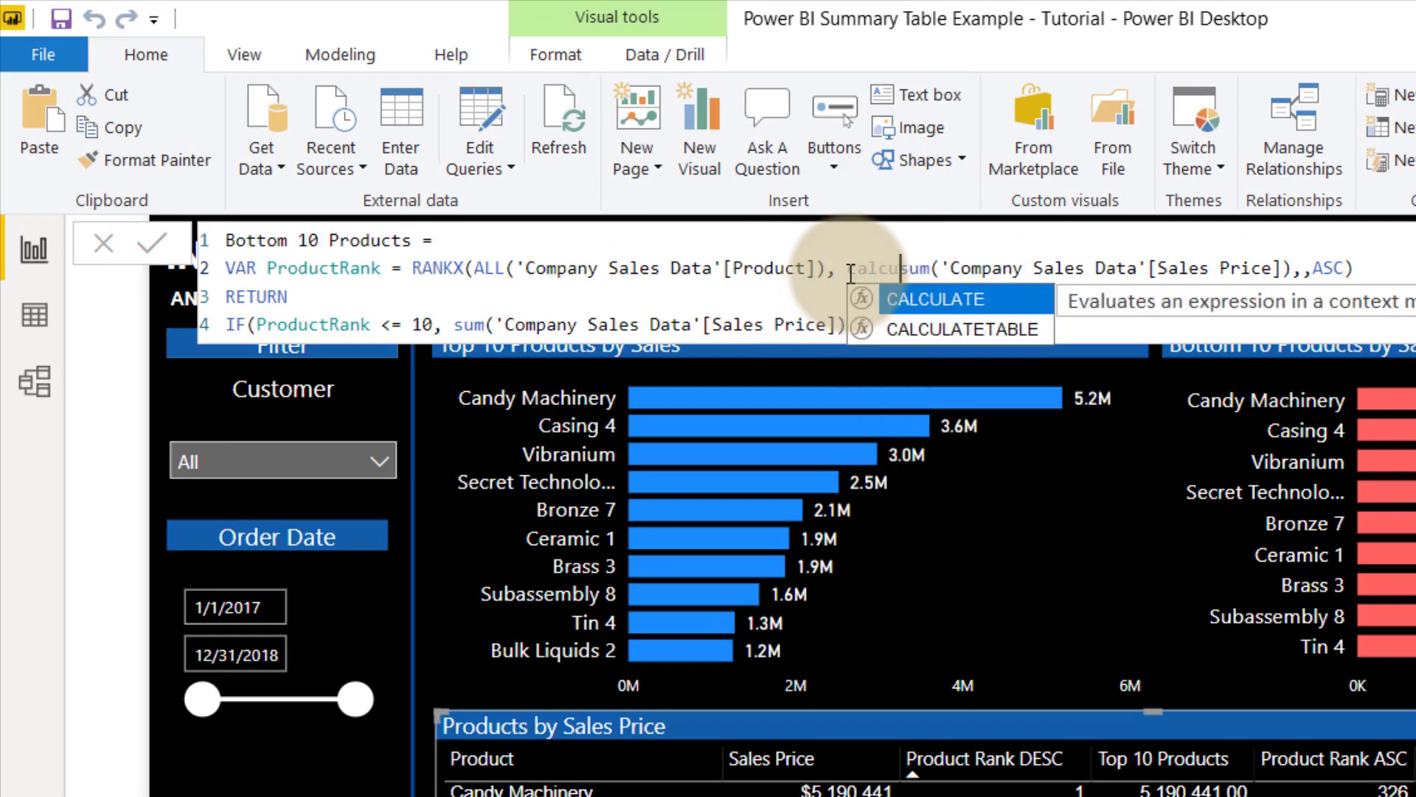
text(late()
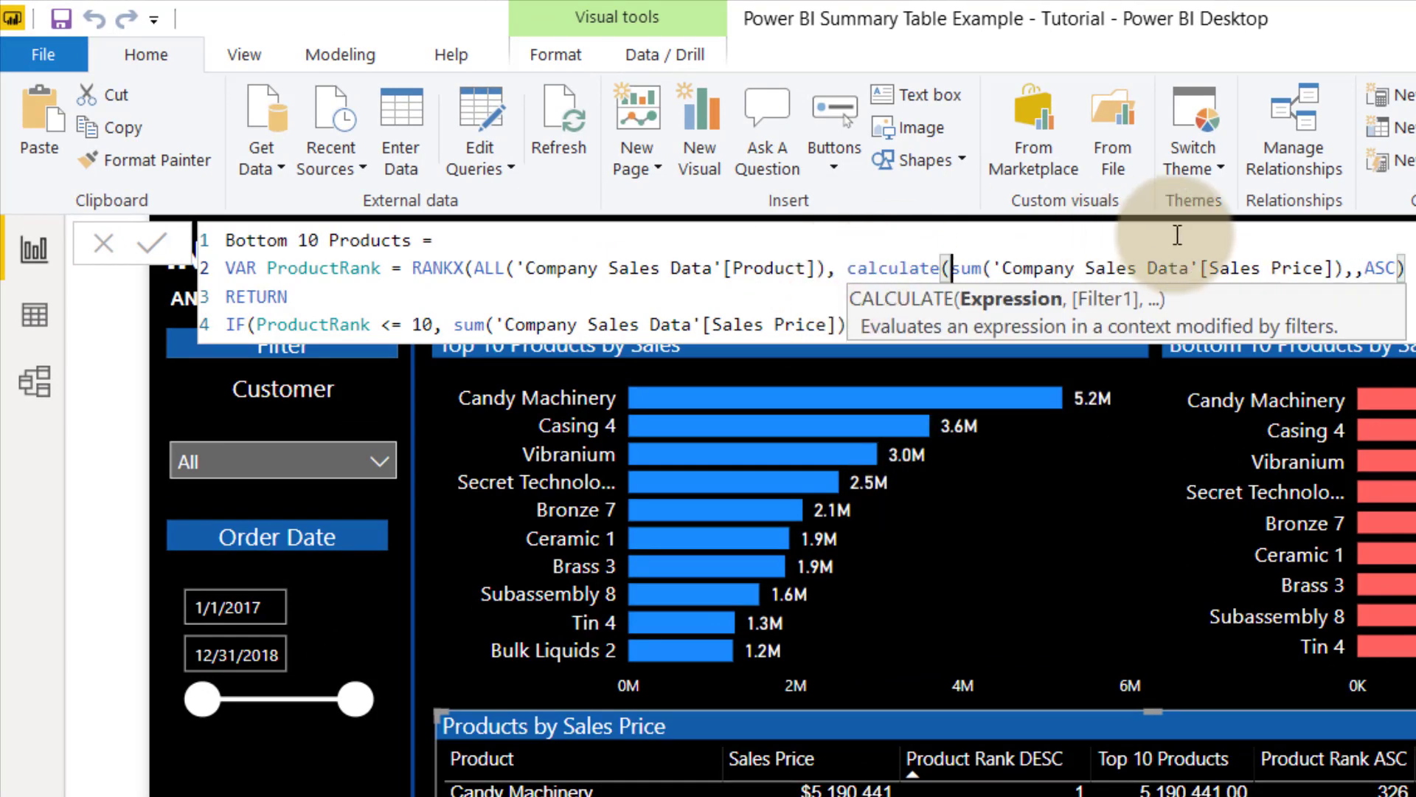
click(1344, 271)
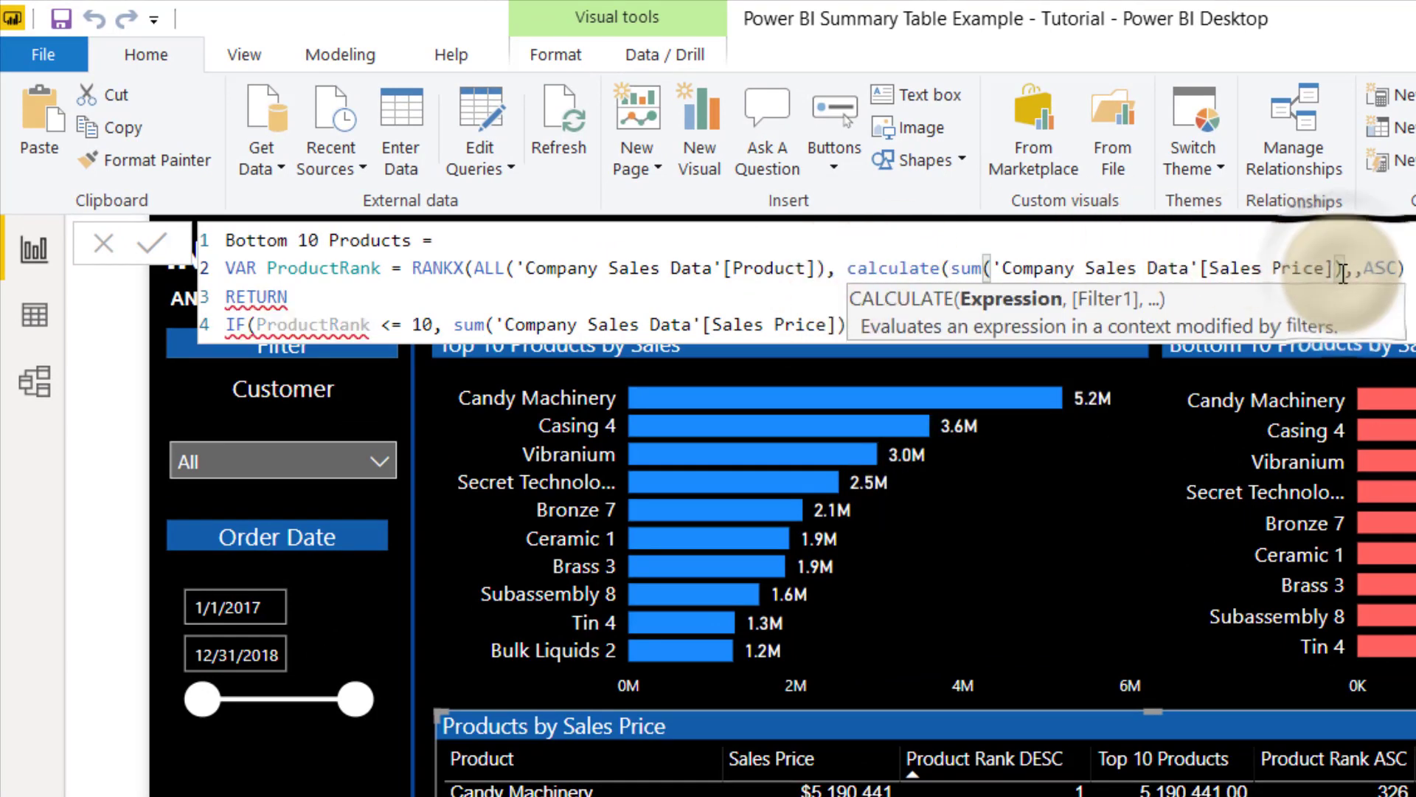
text())
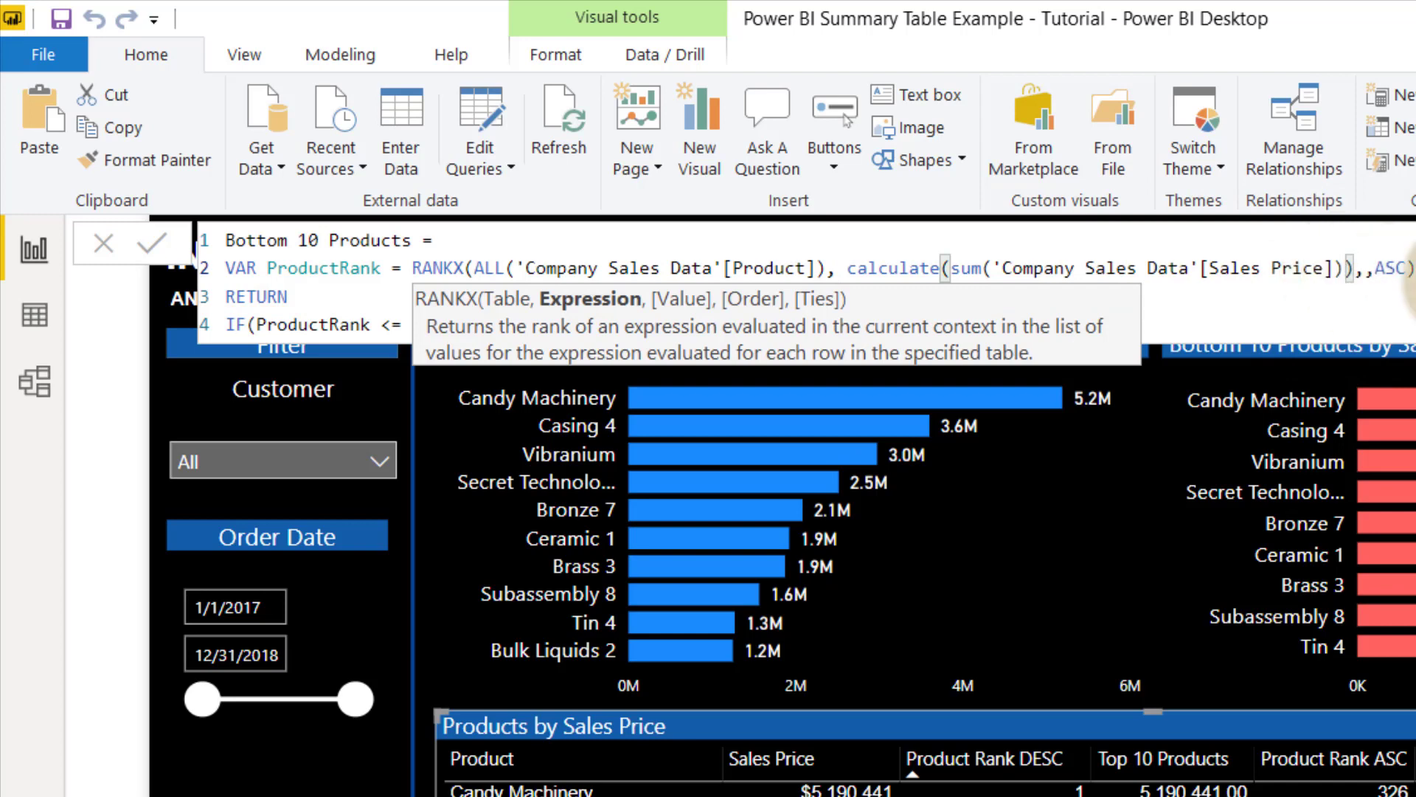
key(End)
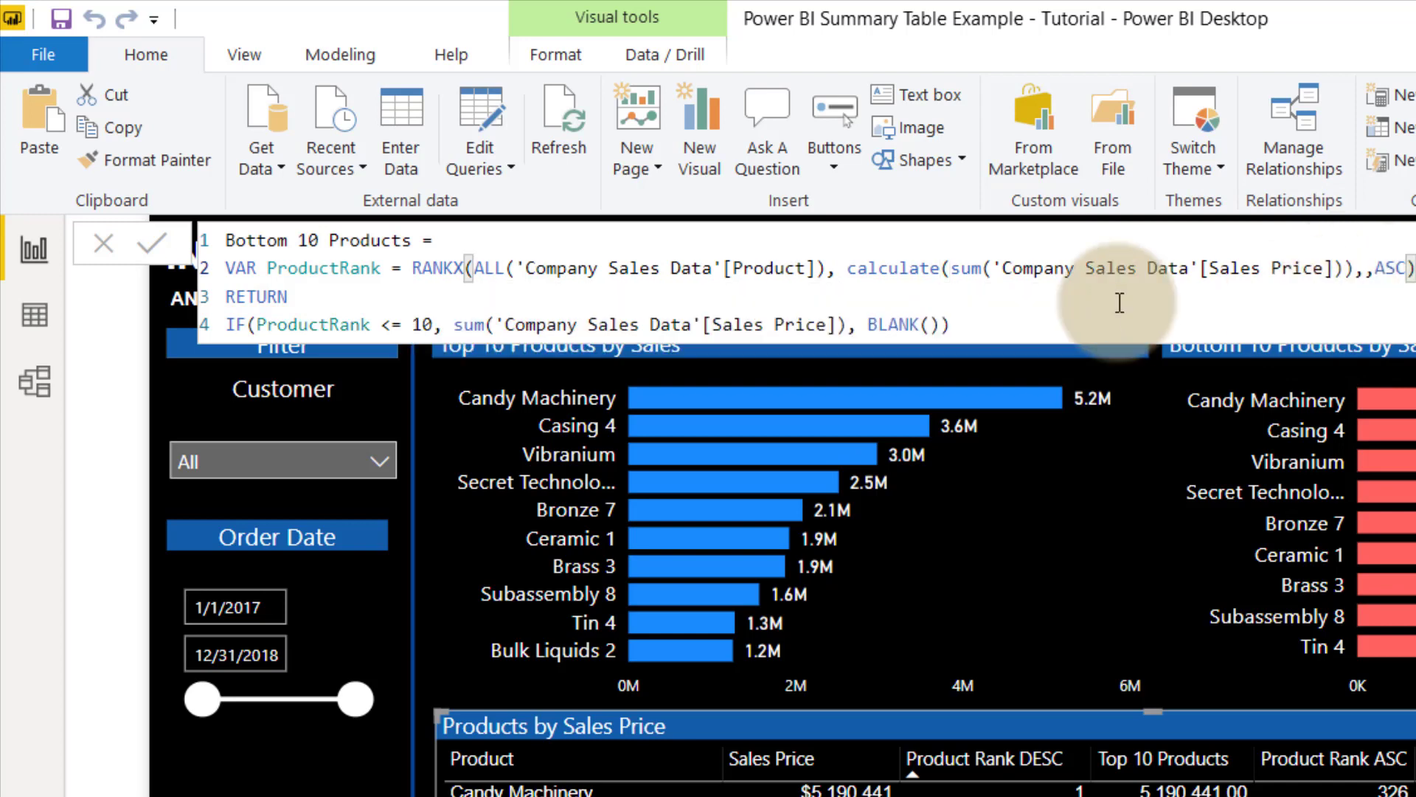
Step: Wrap the sum in the IF result of the Bottom 10 Products measure in CALCULATE, commit it and check the lowest-ranked products in the table
click(455, 323)
text(calculat)
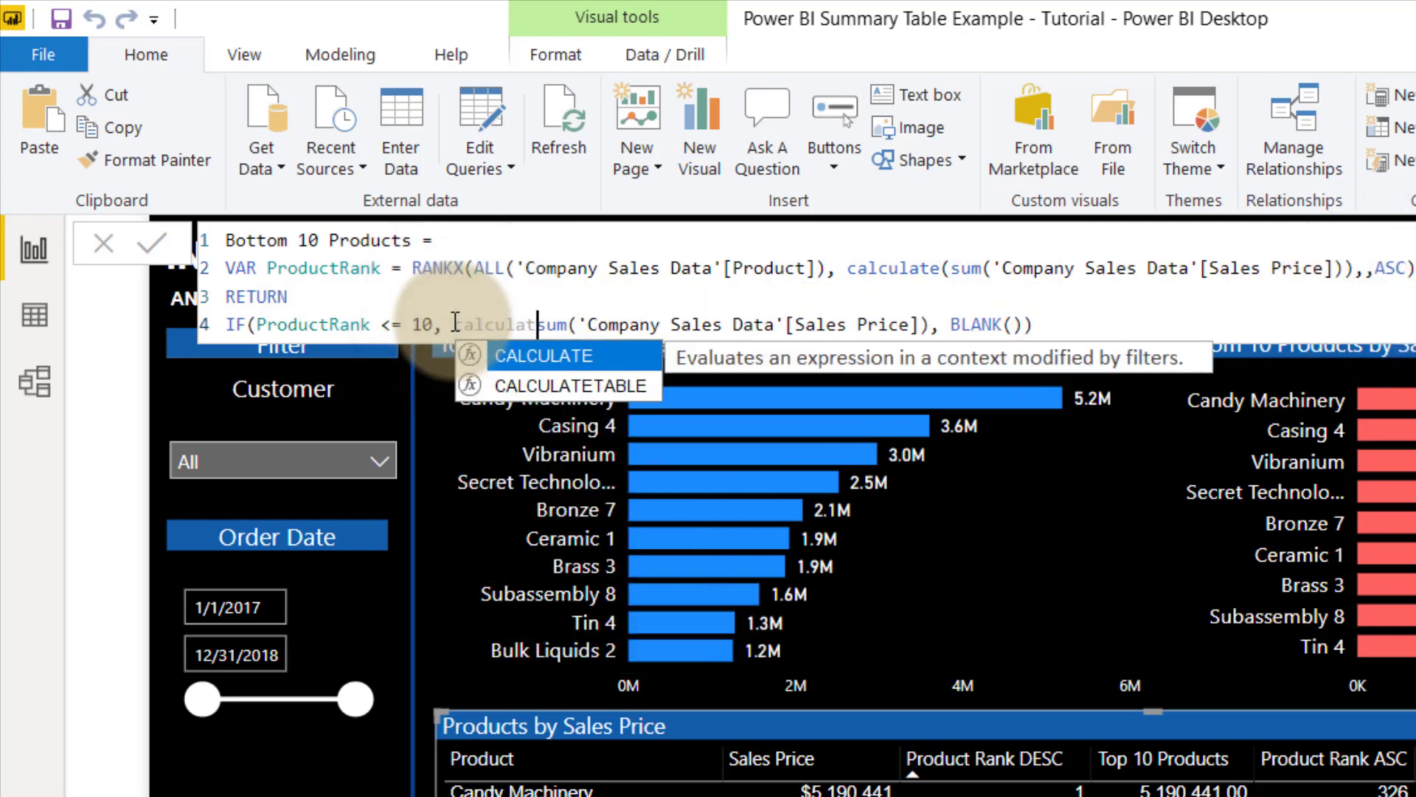
text(e()
click(950, 324)
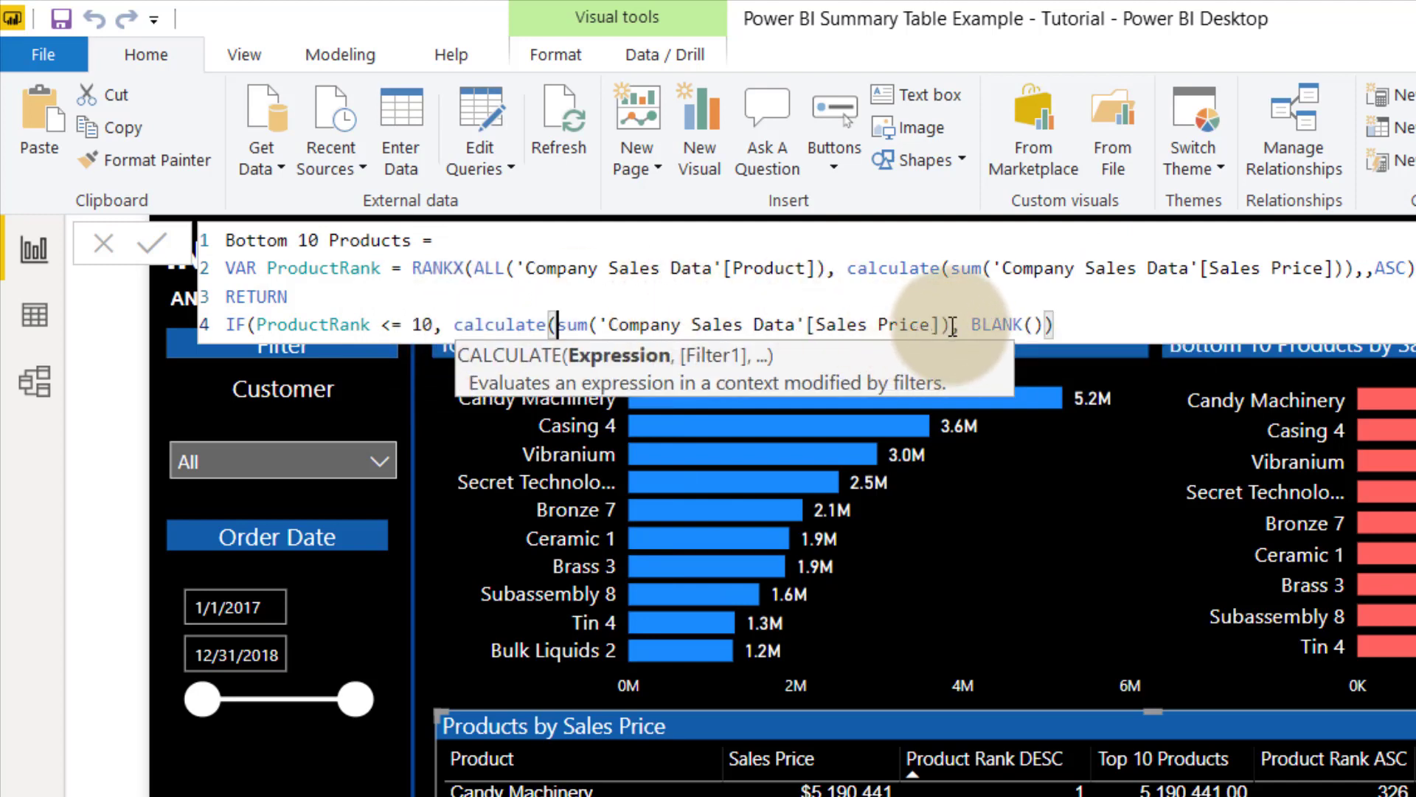
text())
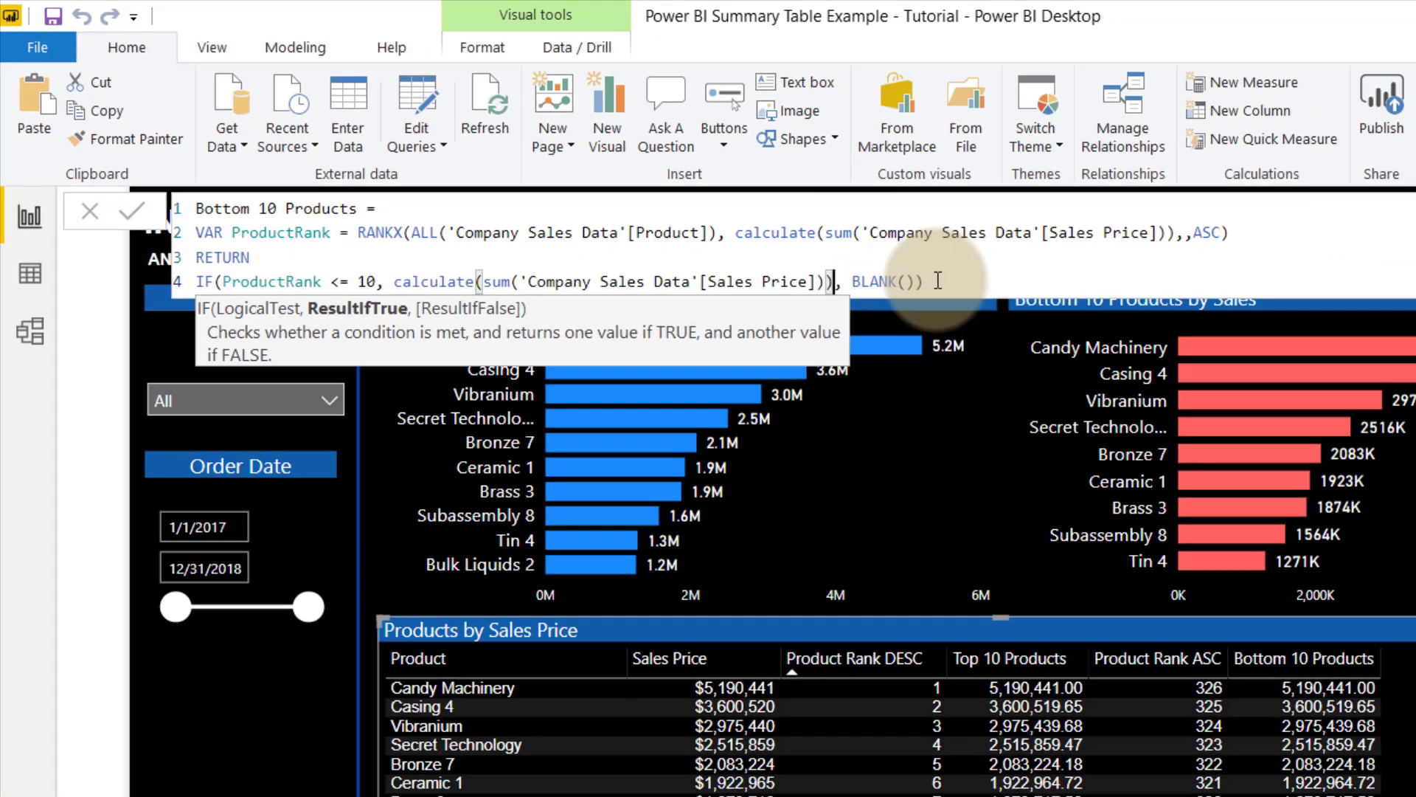
click(1081, 325)
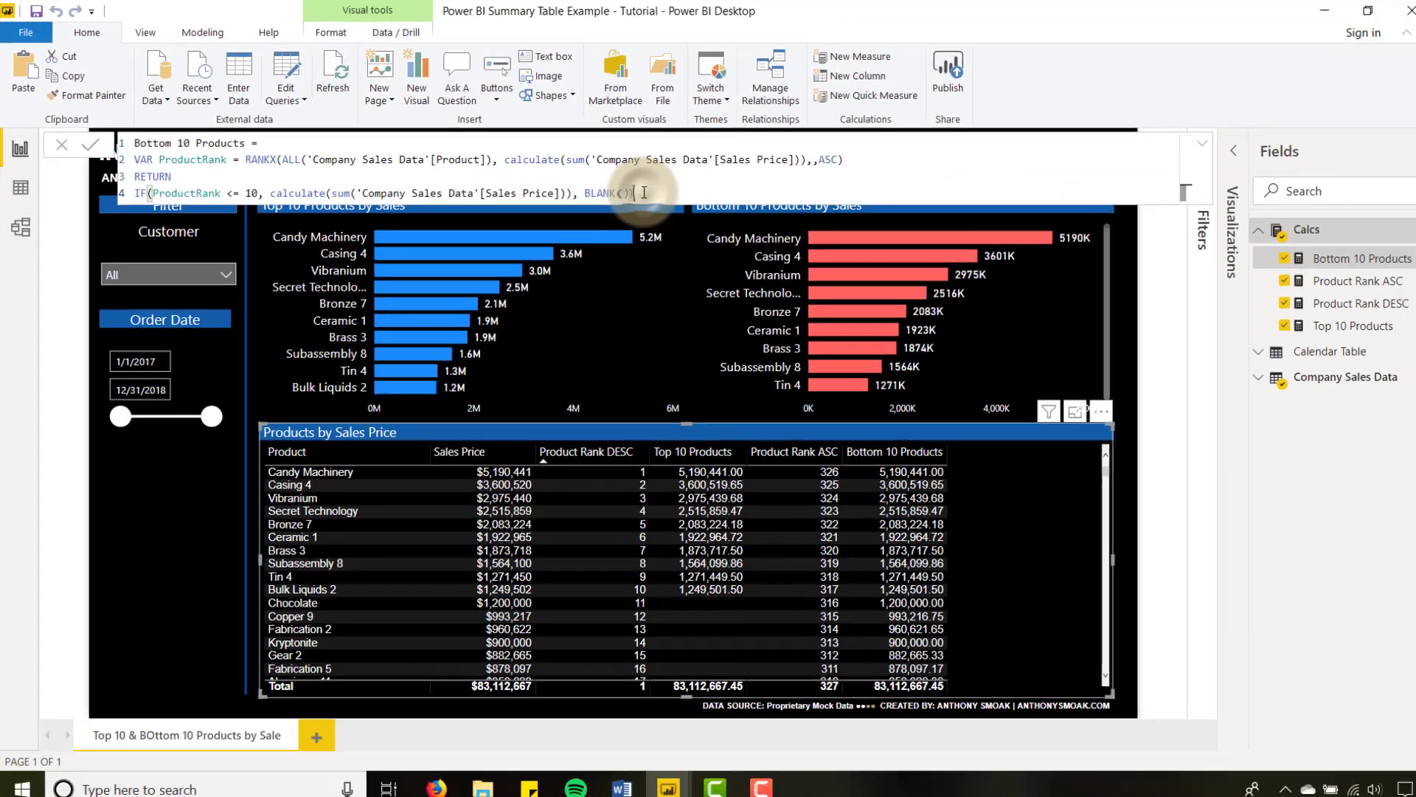
key(Return)
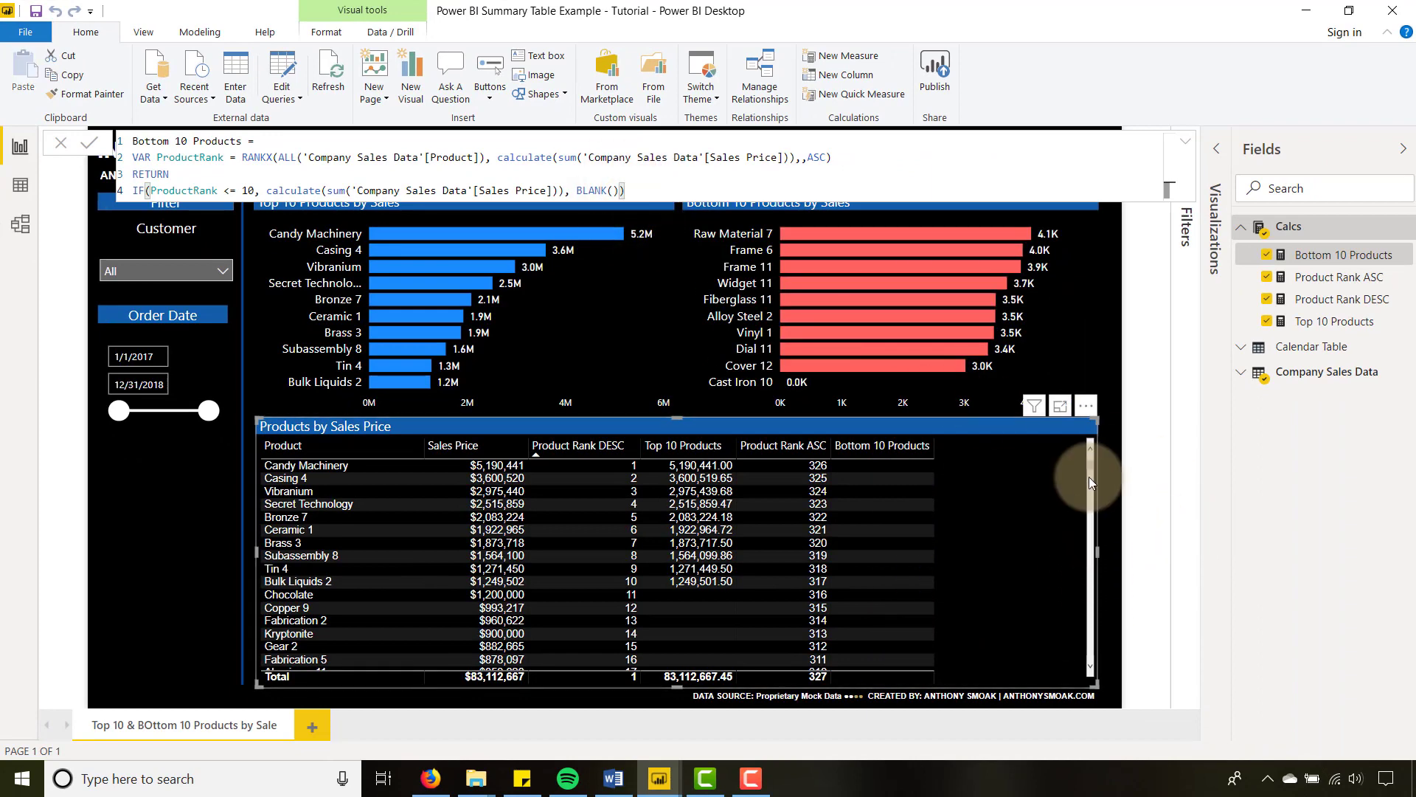
drag(1090, 478, 1093, 665)
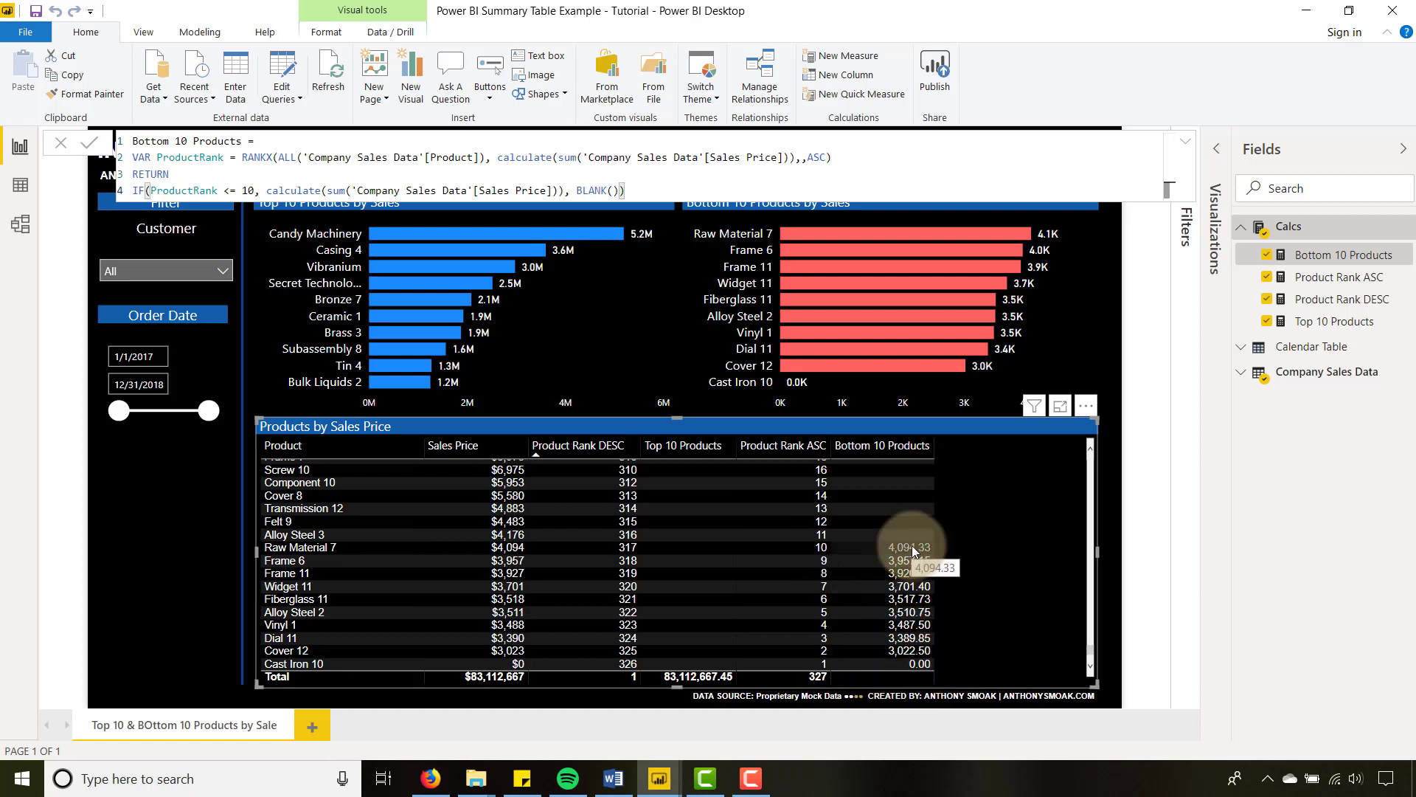
Step: Set the end of the Order Date range to 8/16/2017 and check the ranks of the products without sales
click(197, 515)
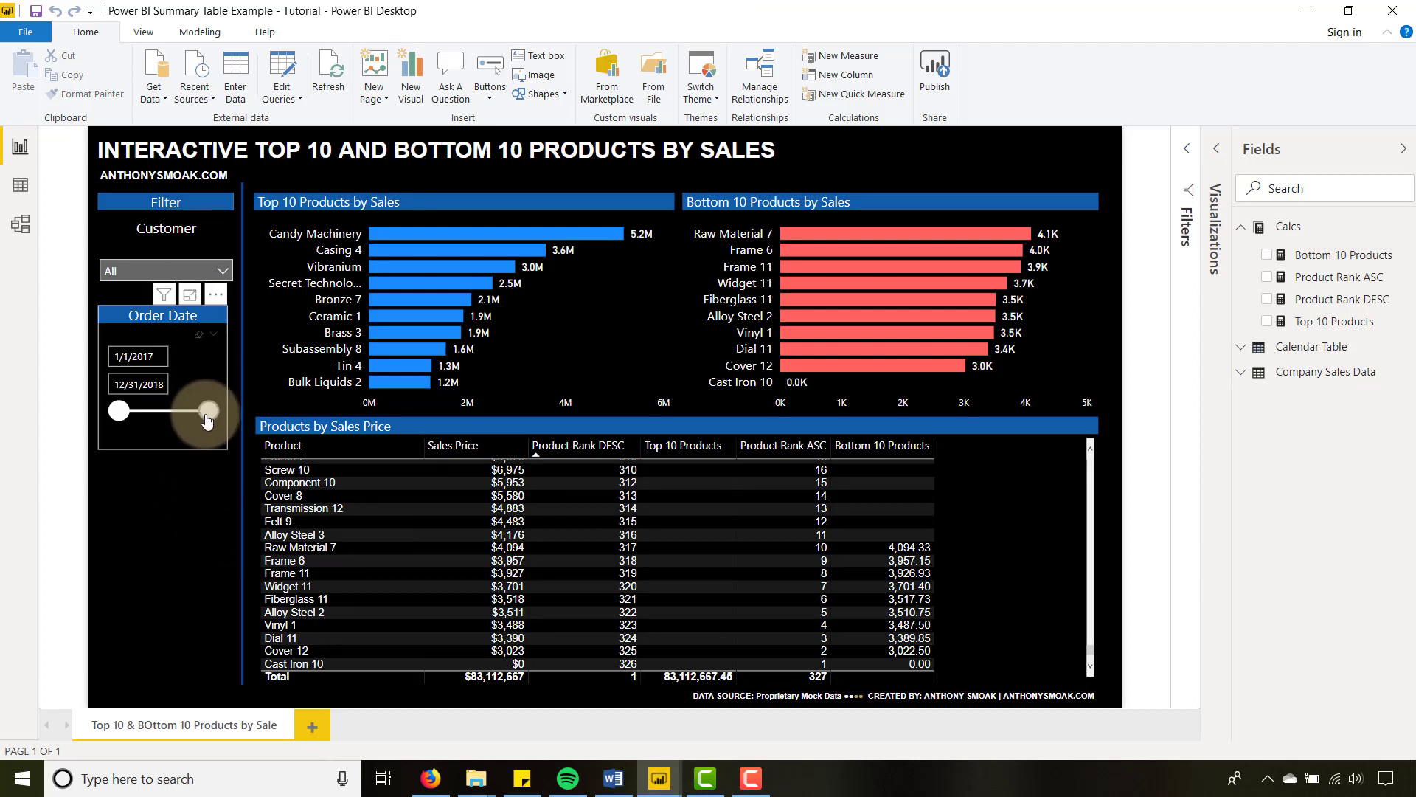
drag(206, 420, 147, 412)
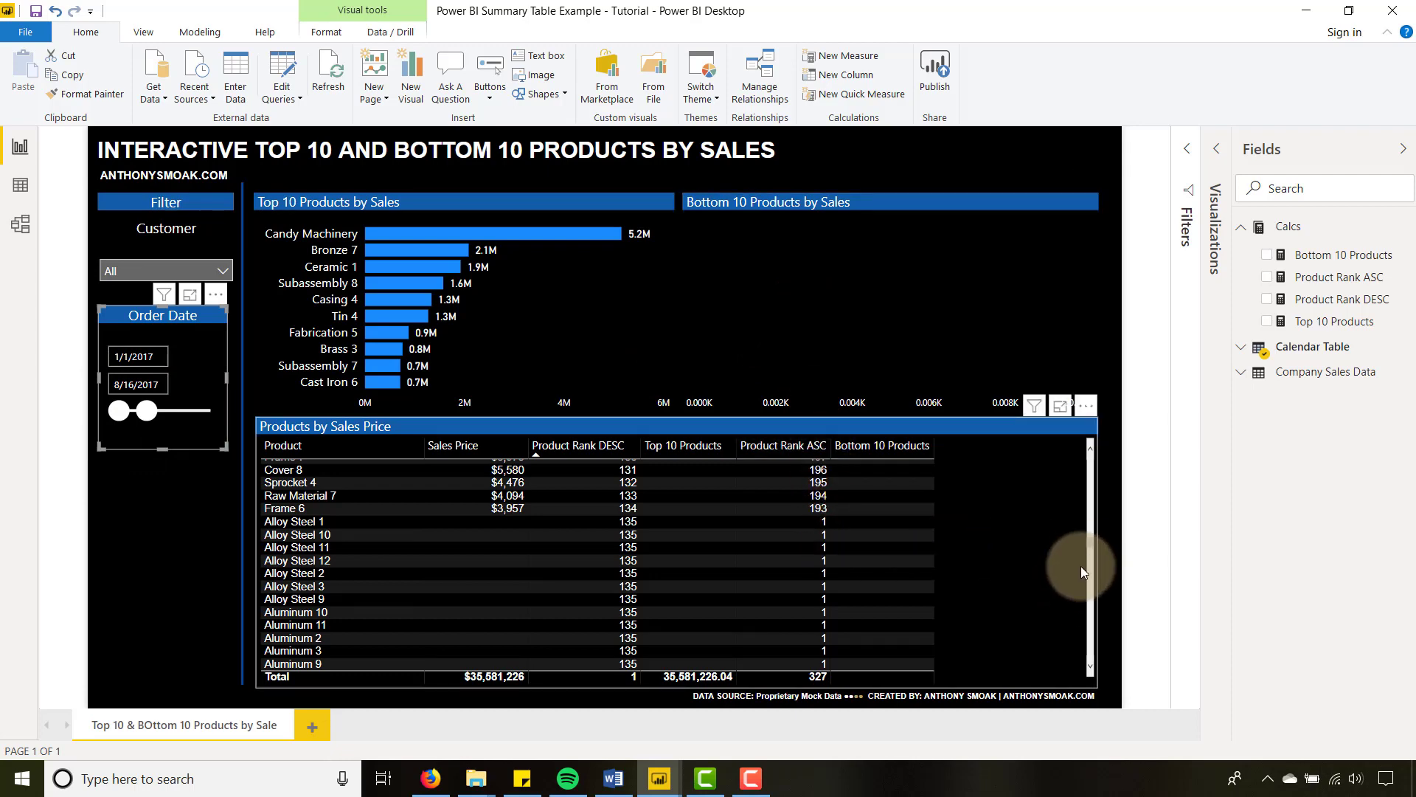
drag(1089, 544, 1128, 691)
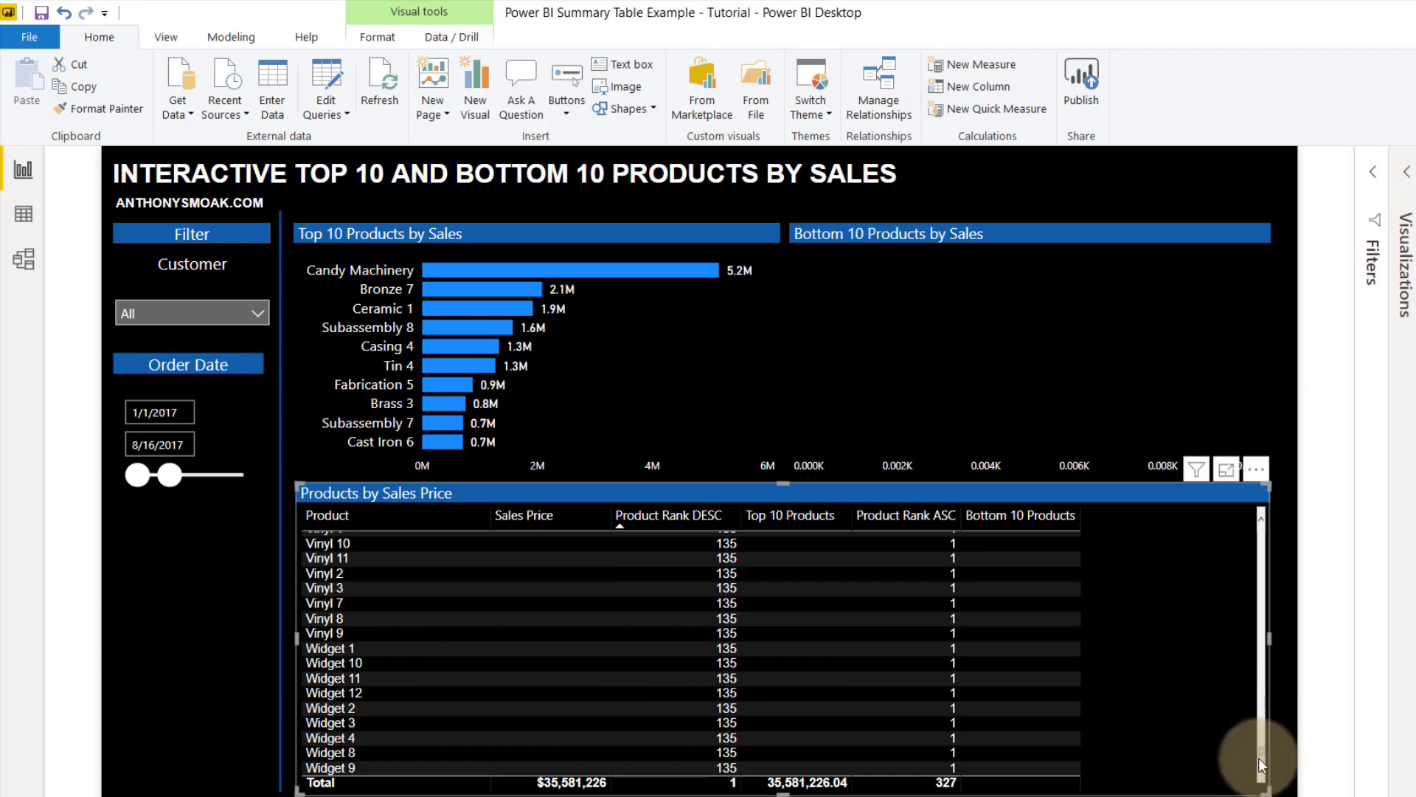
Step: Add dense as the ties argument of RANKX in the Product Rank ASC measure, commit it and check the ascending ranks in the products table
drag(1260, 751, 1261, 627)
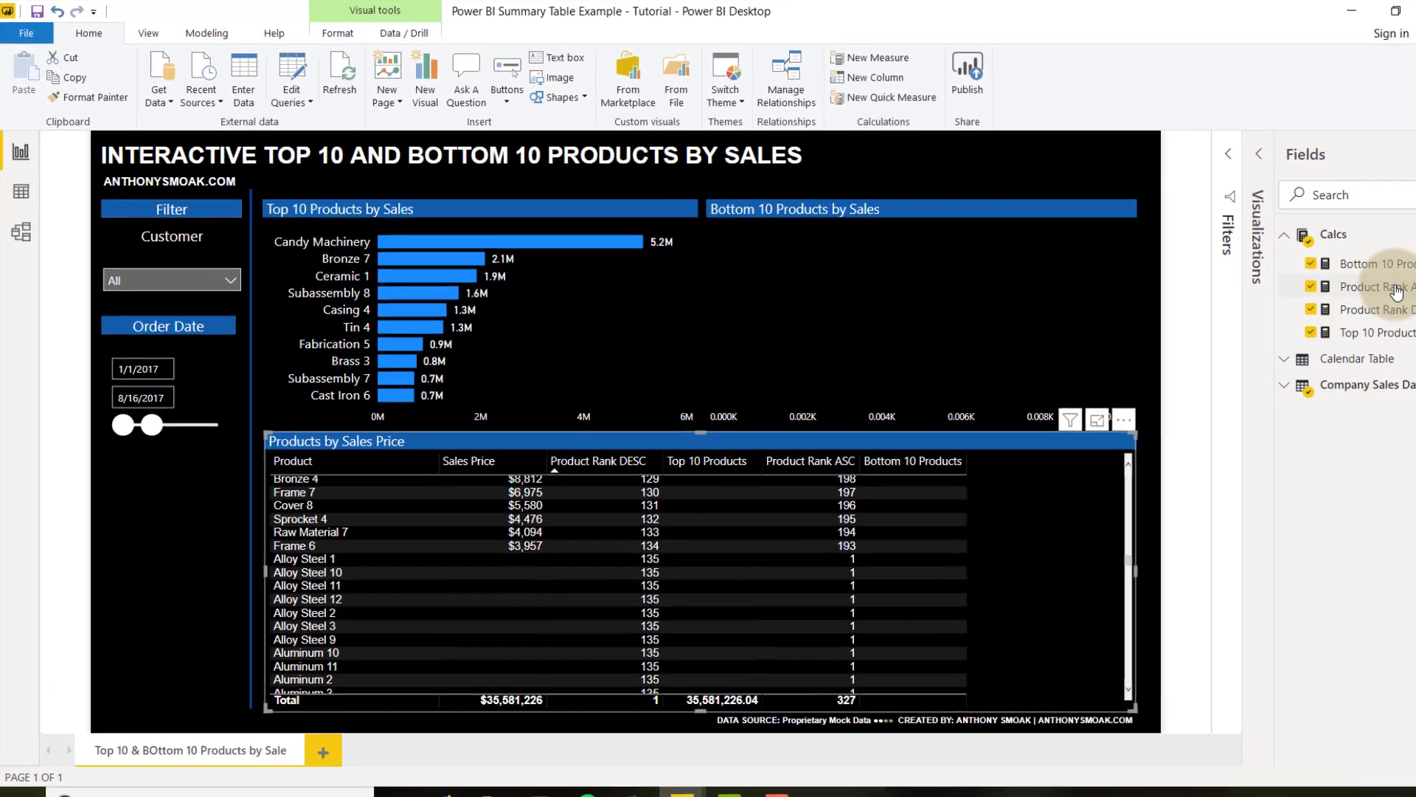
click(1348, 279)
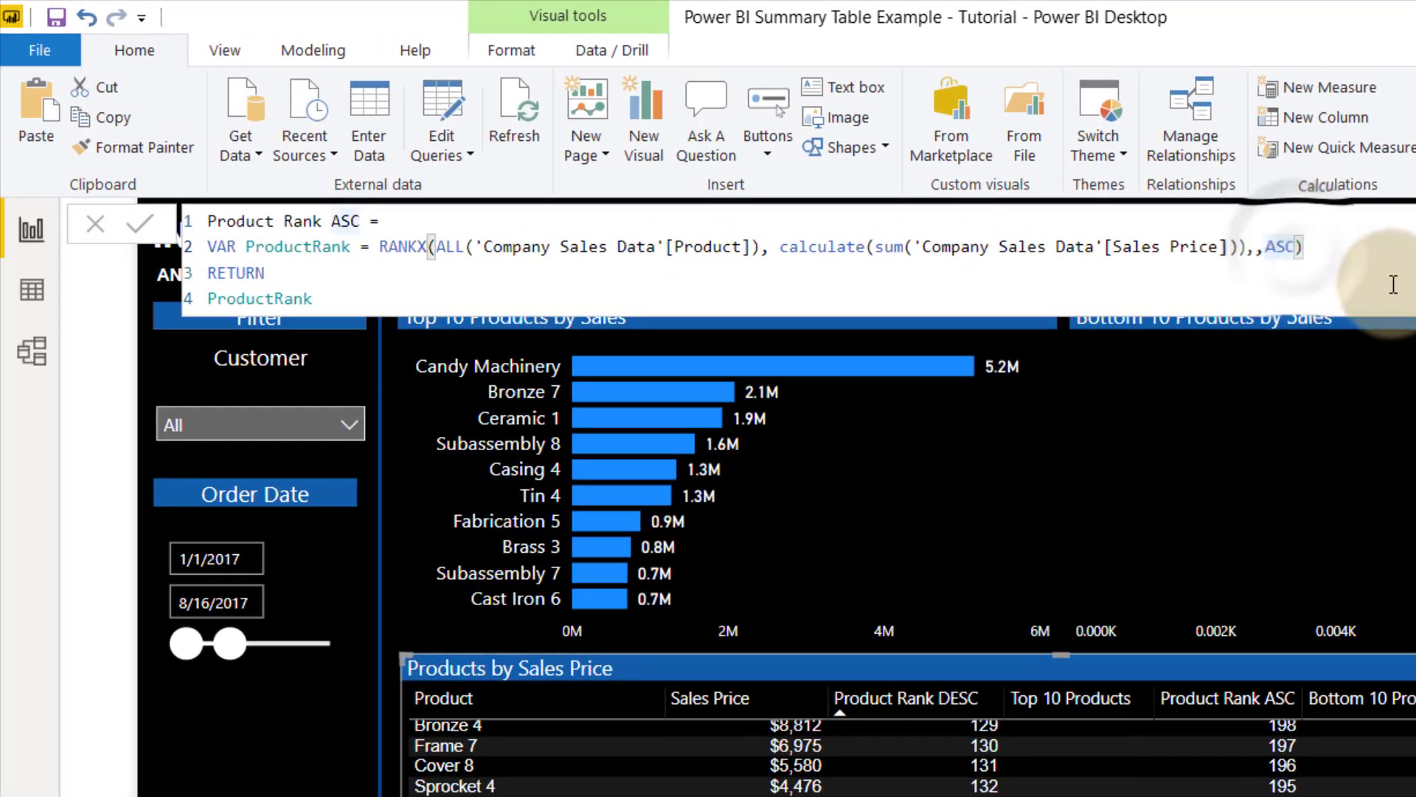
text(,de)
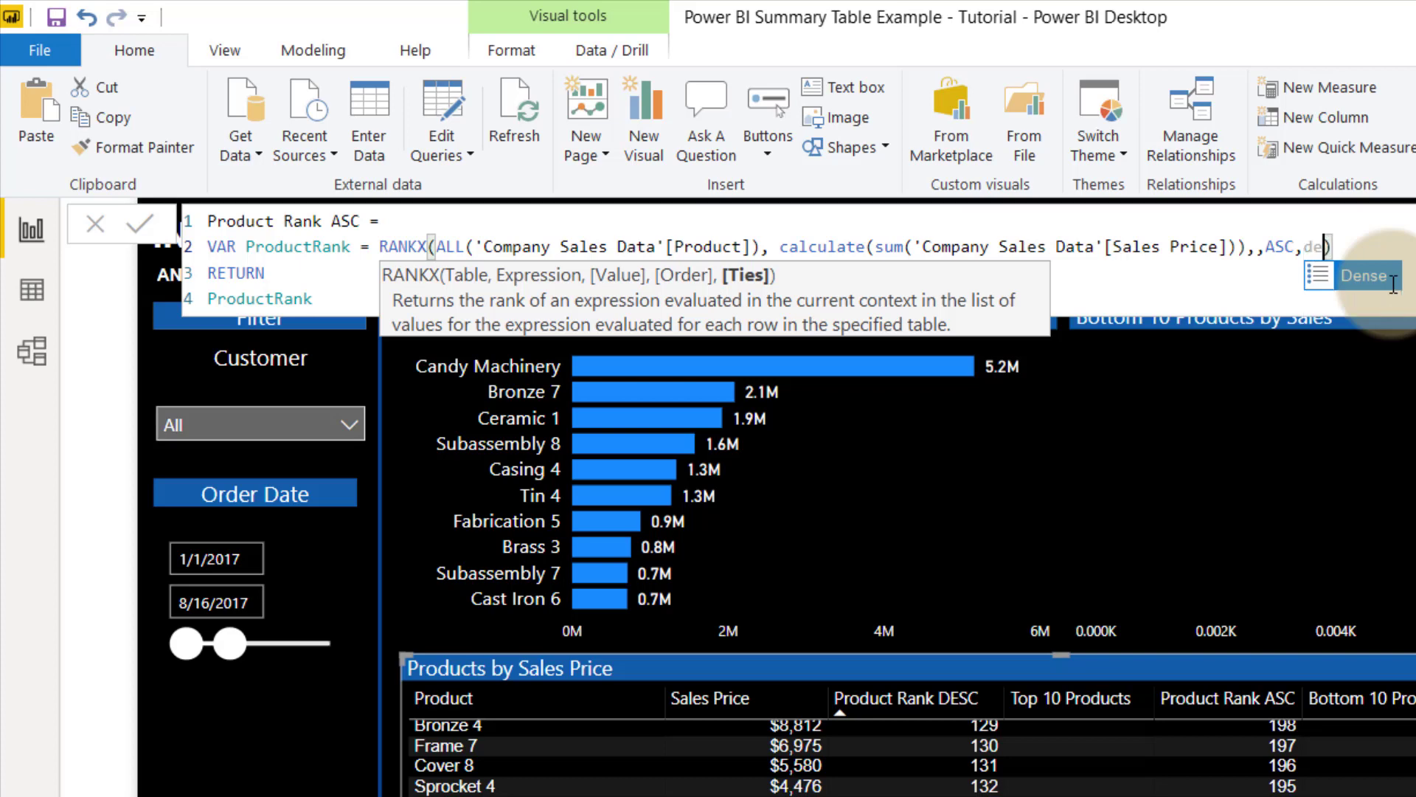
text(nse)
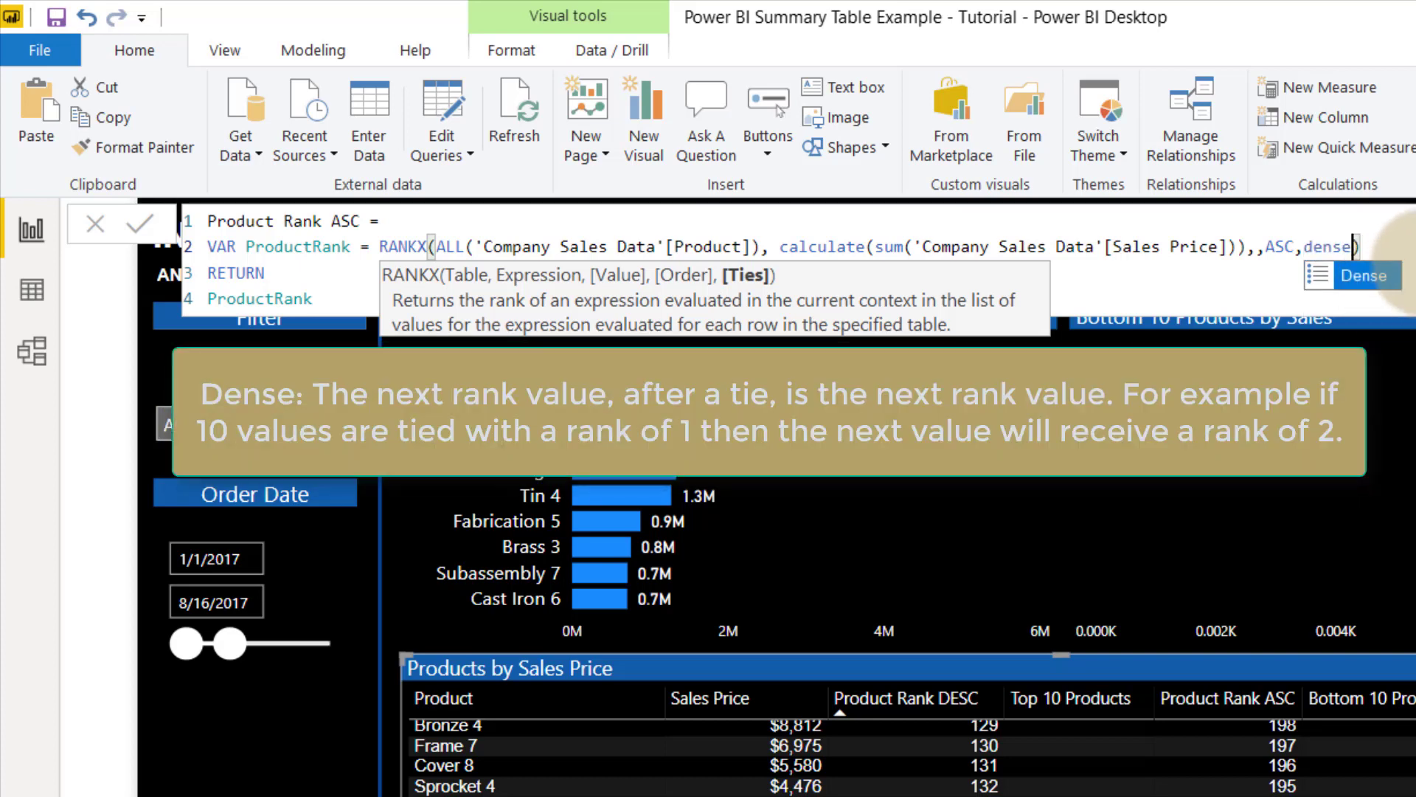
key(Escape)
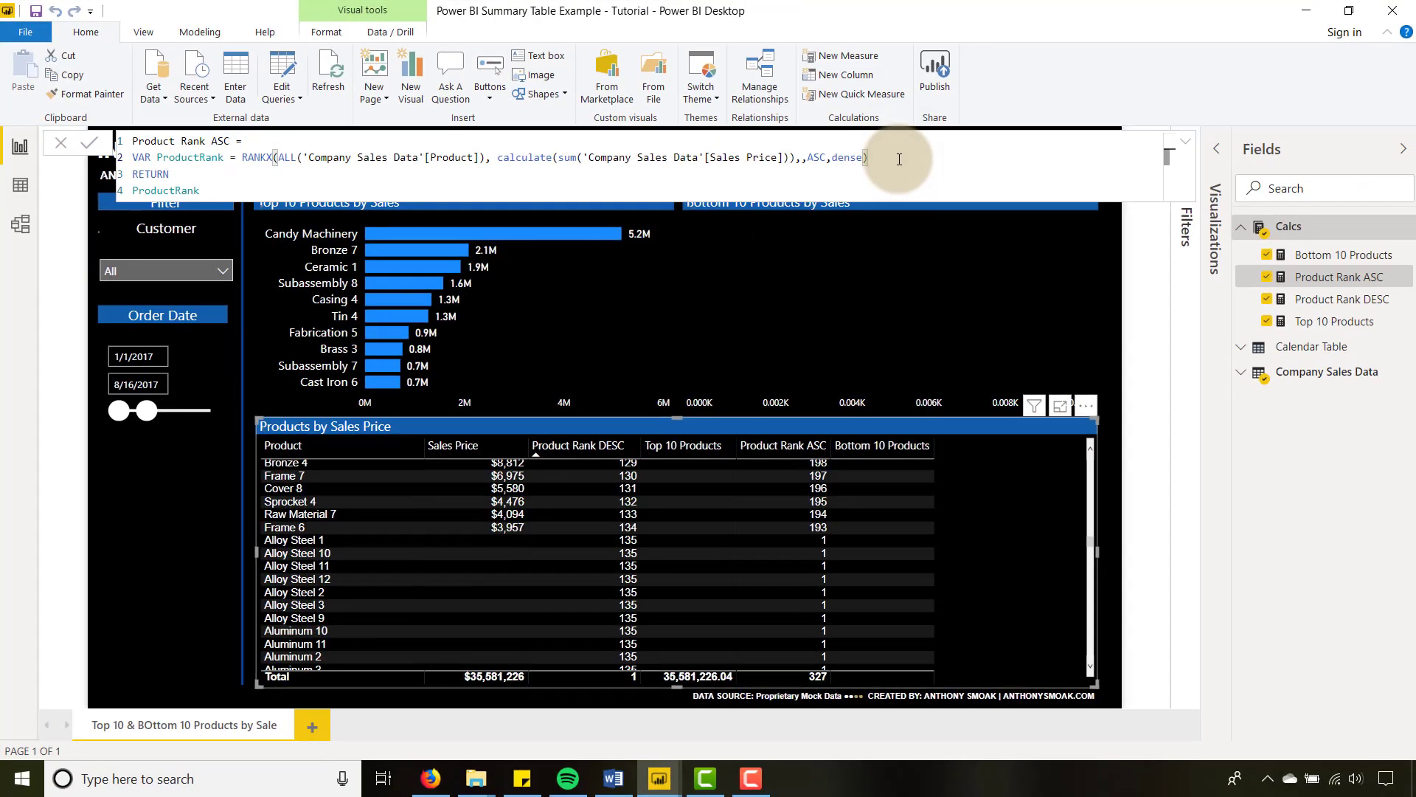
key(Return)
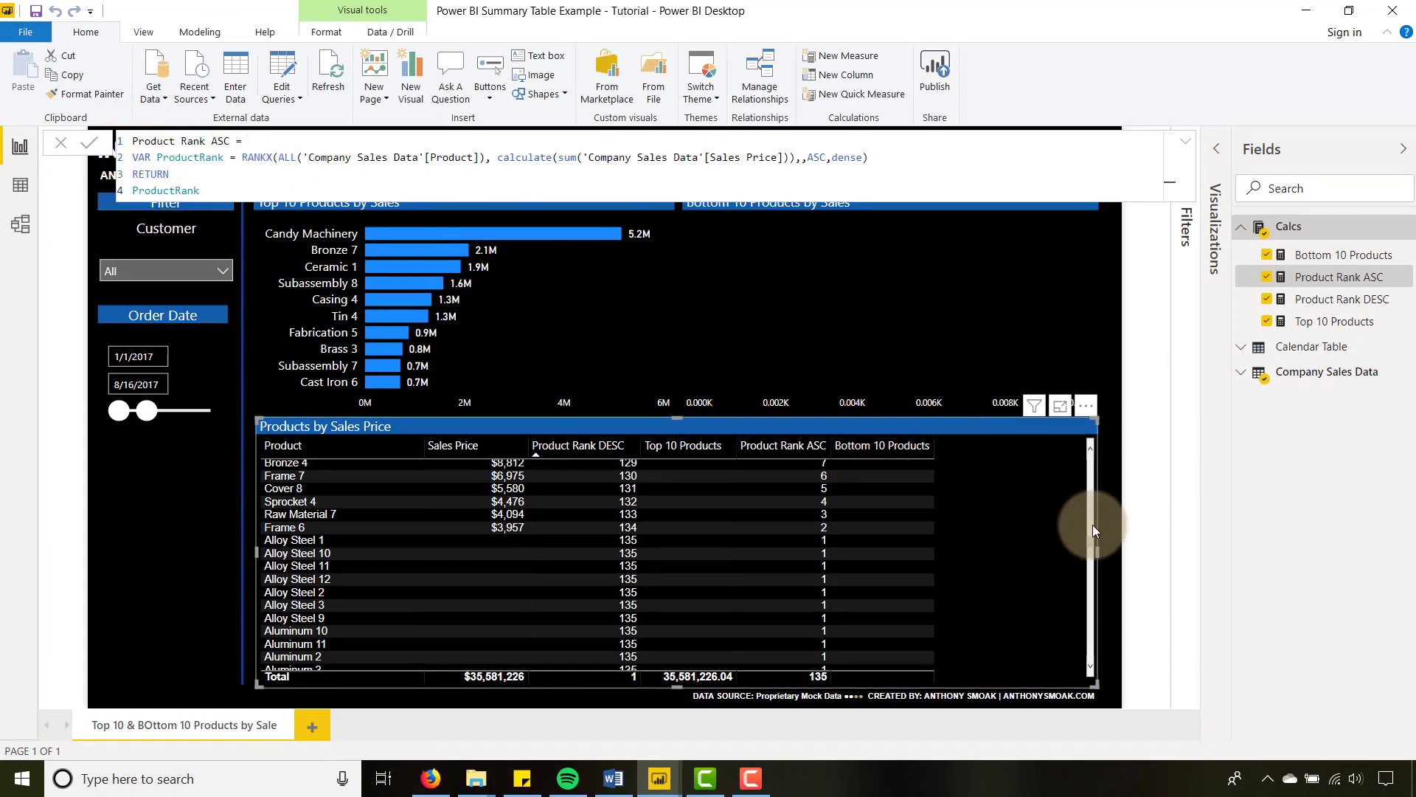
mouse_move(1092, 544)
mouse_down()
mouse_move(1085, 675)
mouse_move(1078, 541)
mouse_up()
scroll(1078, 541, down, 3)
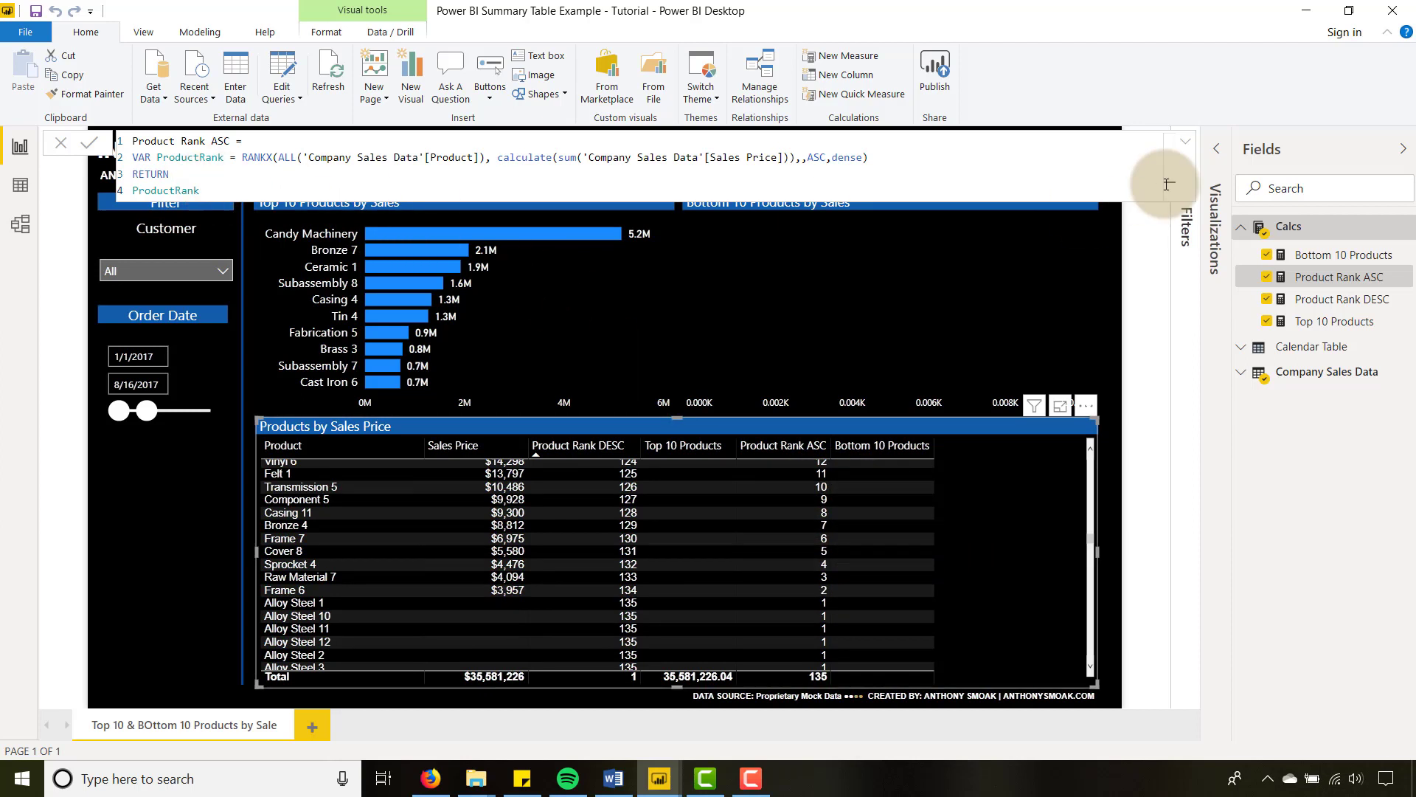
Step: Add Dense as the ties argument of RANKX in the Bottom 10 Products measure and commit the formula
click(1335, 258)
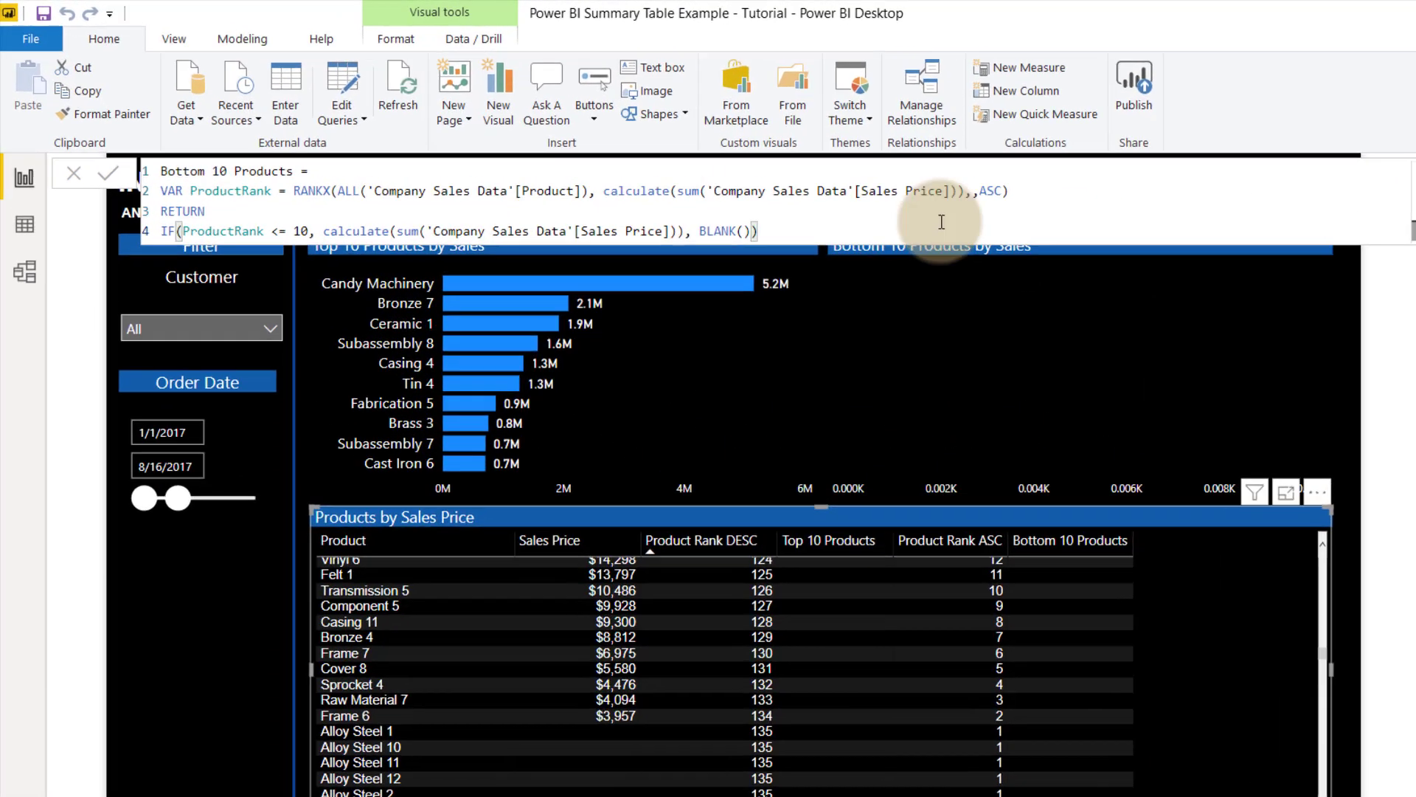
click(1001, 190)
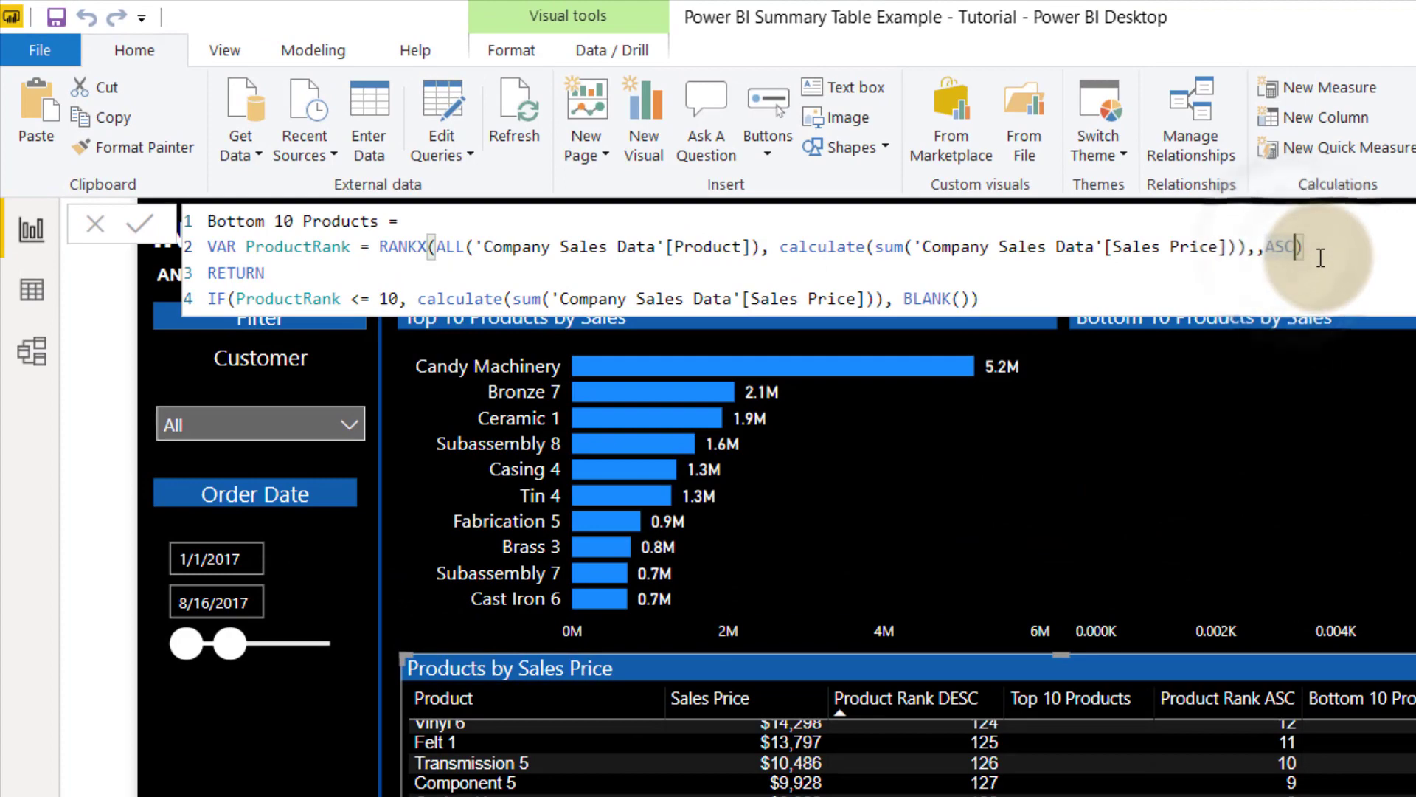
text(,dense)
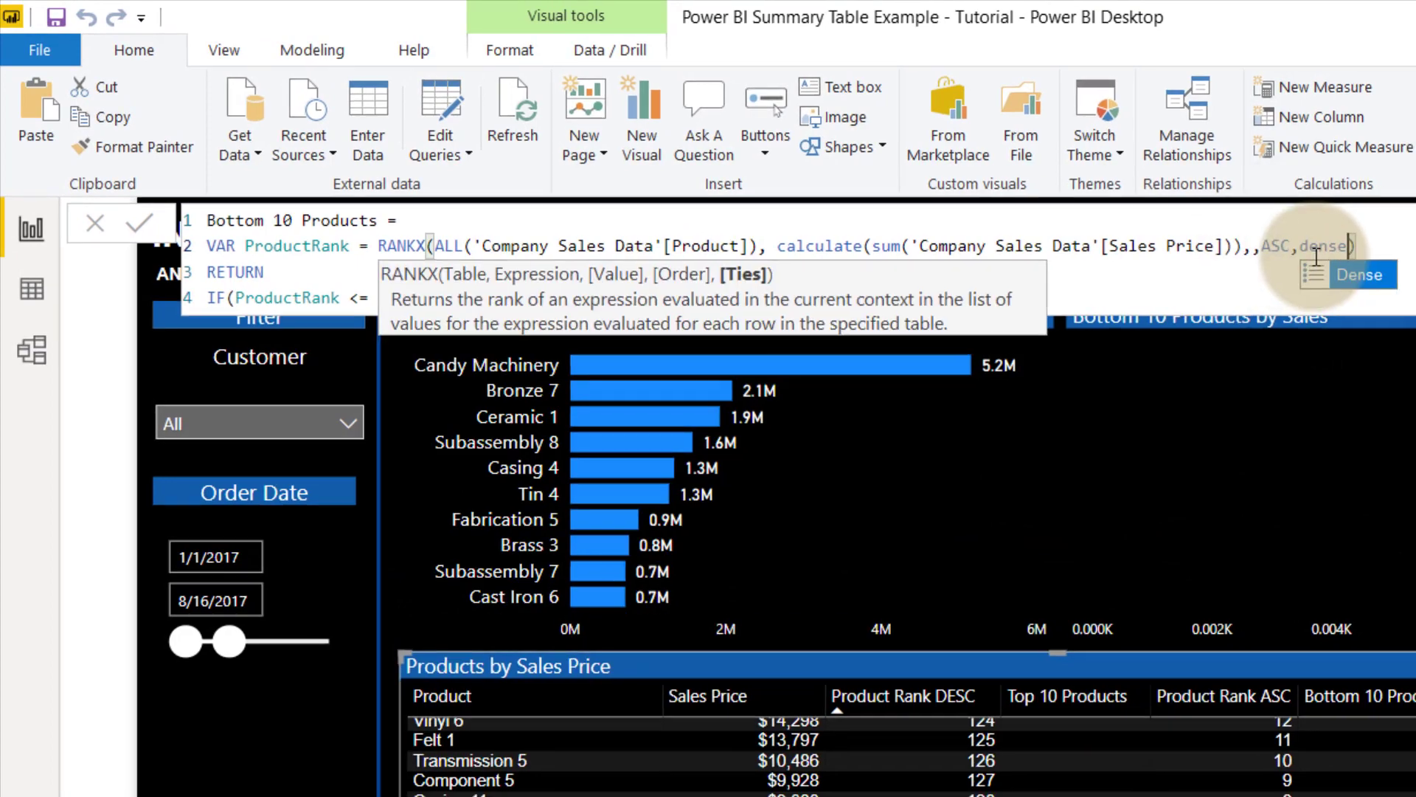
key(Tab)
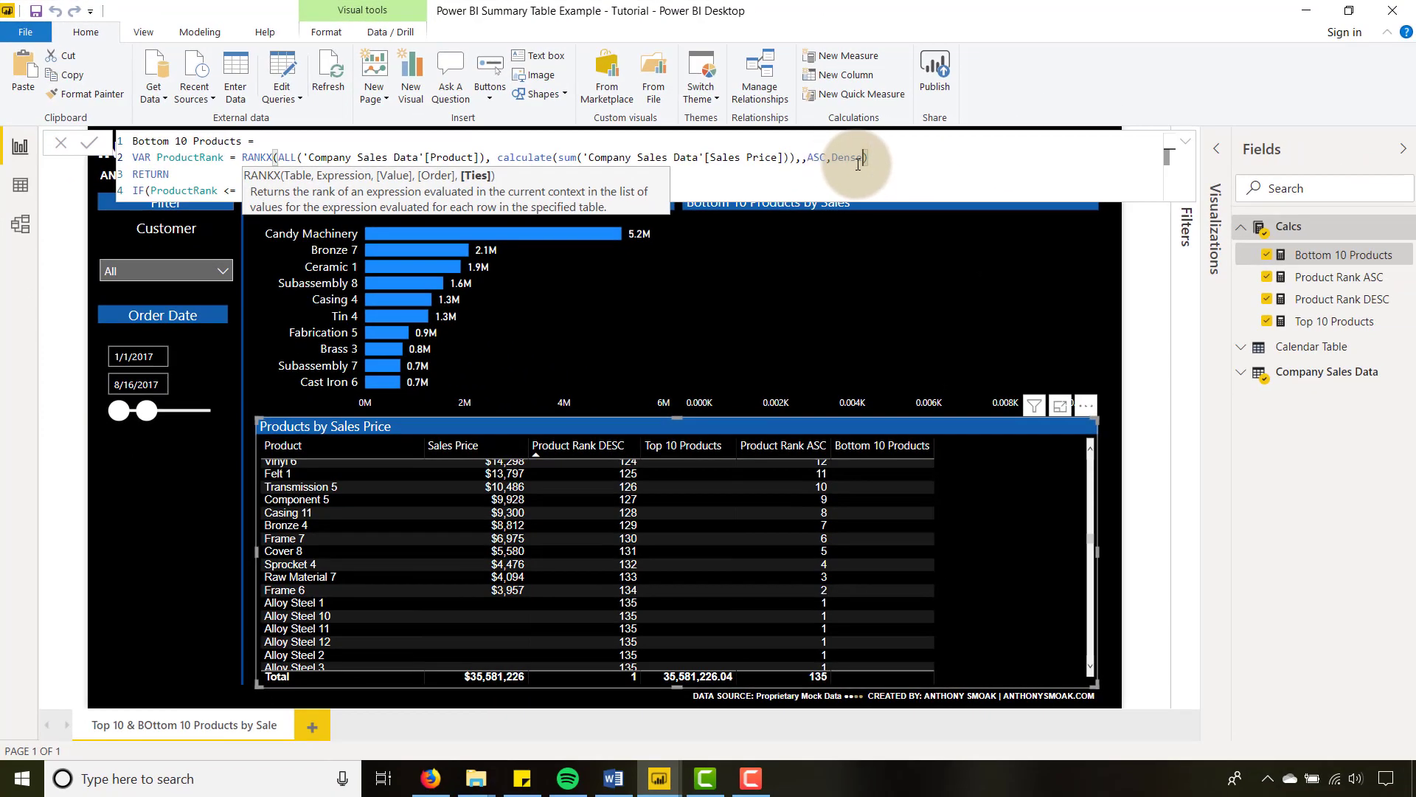
click(878, 159)
key(Return)
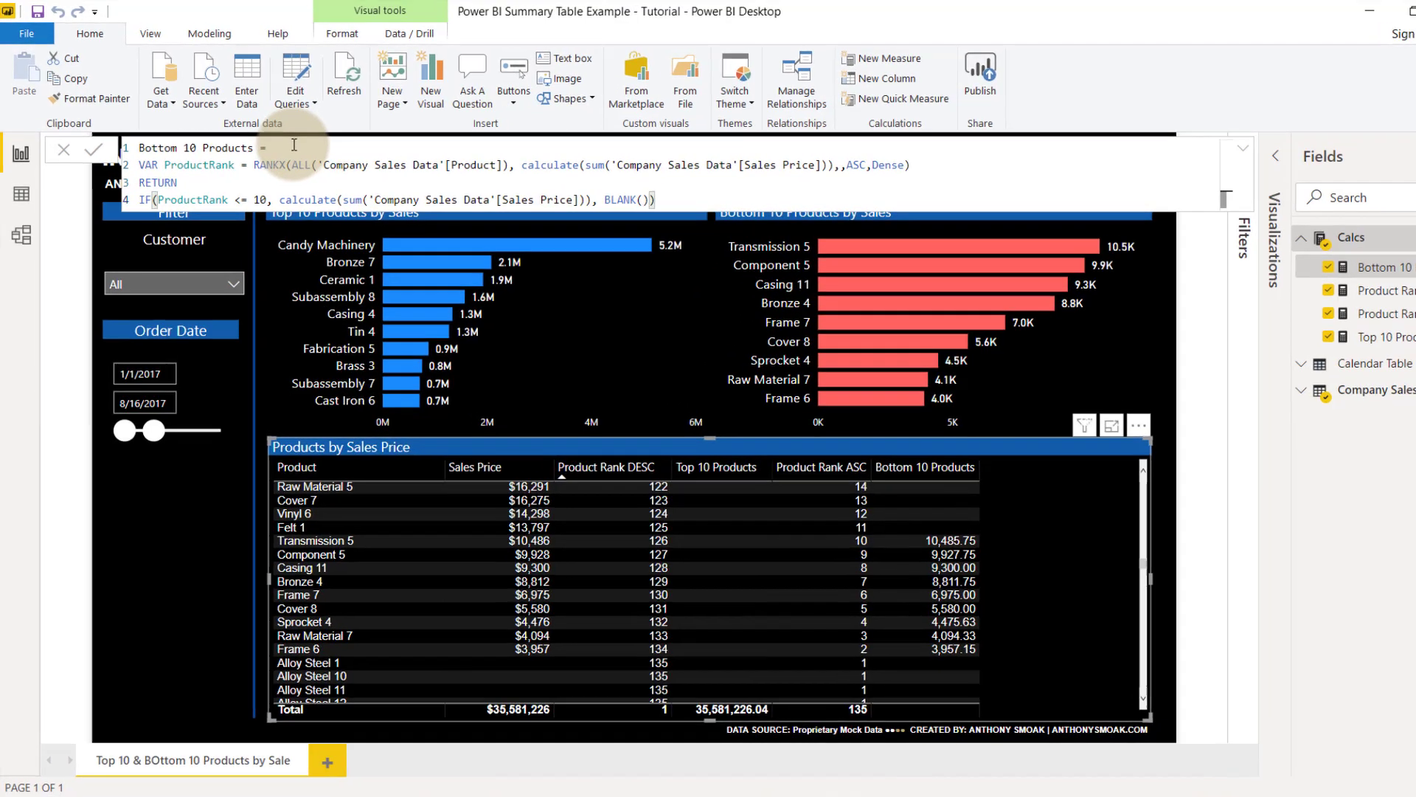
Step: Insert VAR FilterNum = IF(ISFILTERED('Calendar Table'[Date]),11,10) above the ProductRank variable in the Bottom 10 Products measure
click(293, 146)
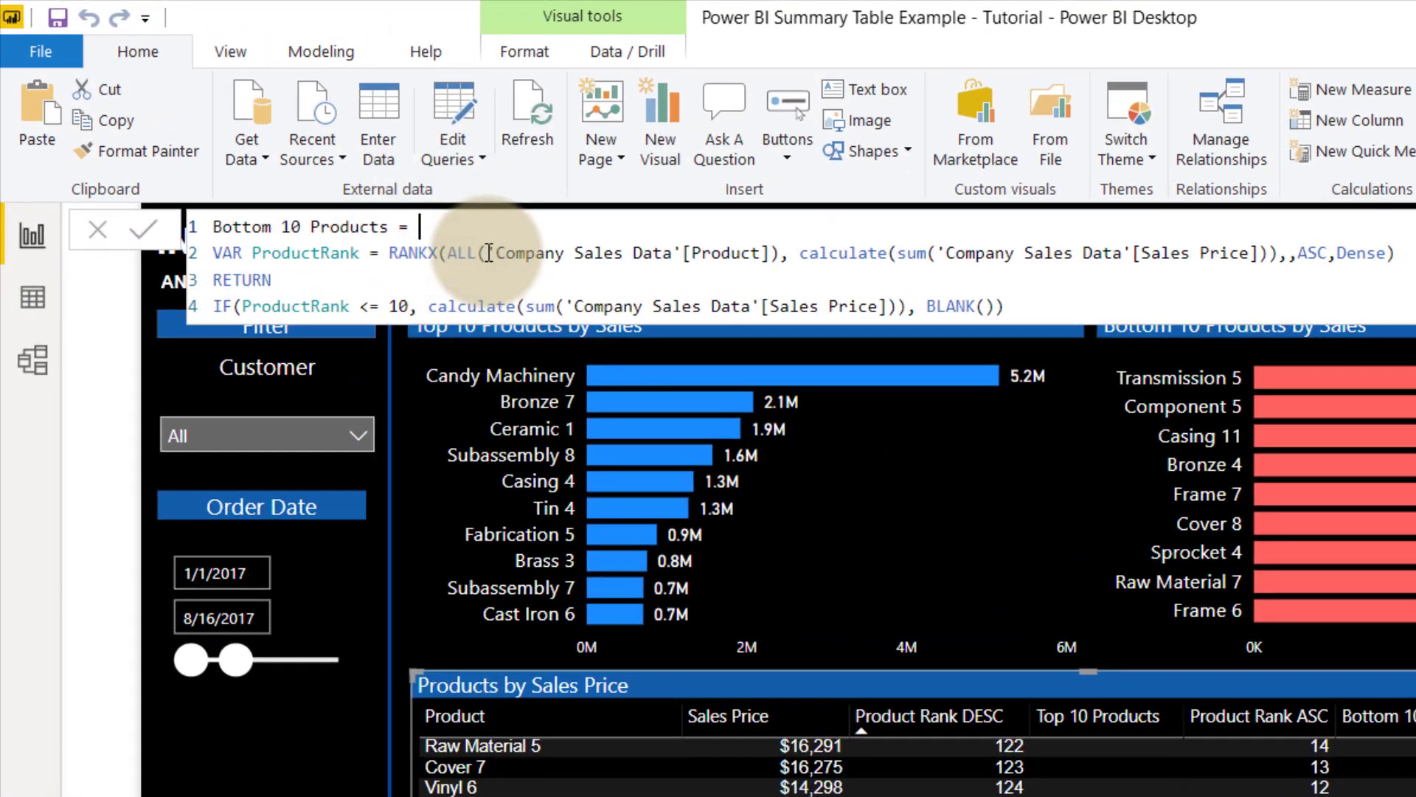
key(shift+Return)
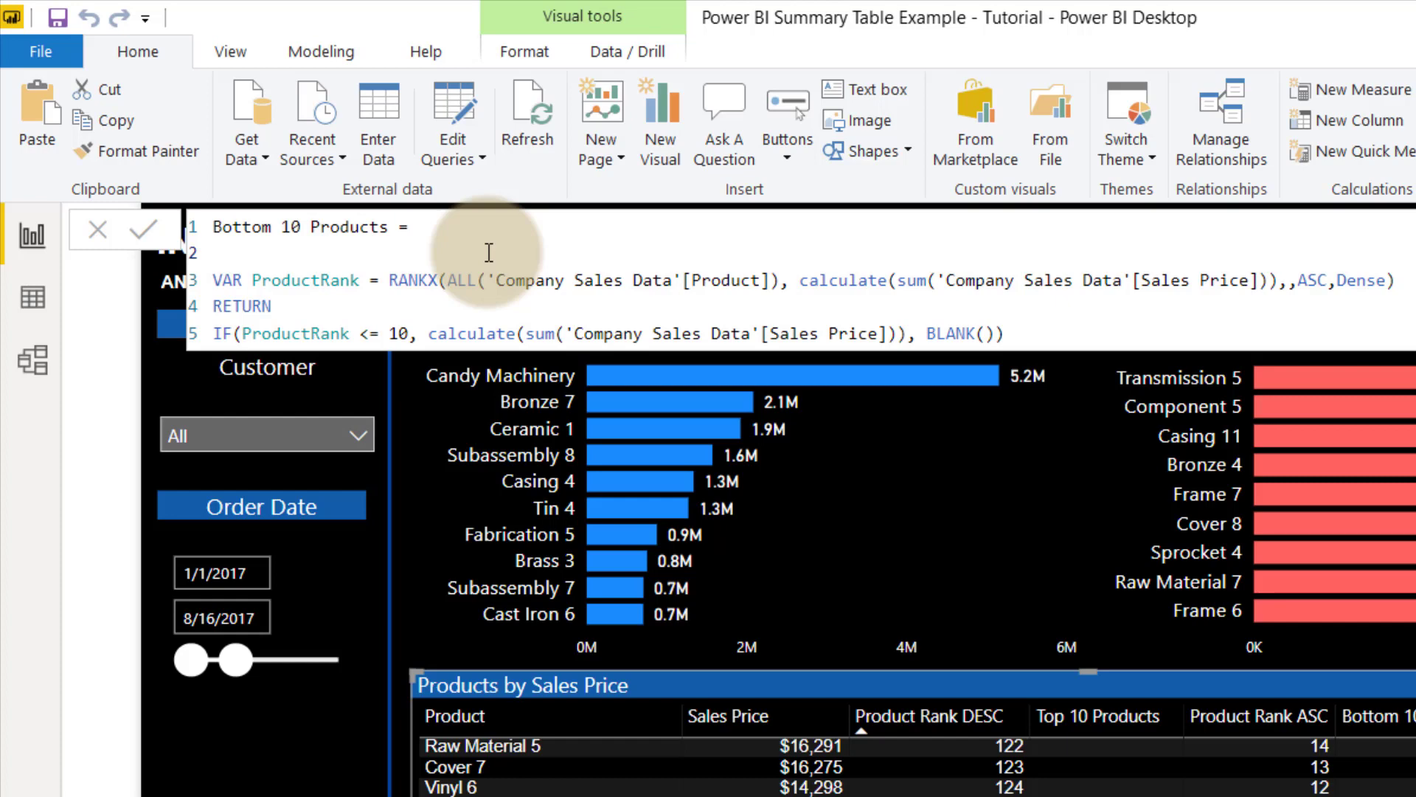
text(VAR FilterNum = IF(ISFILTERED('Calendar Table'[Date]),11,10))
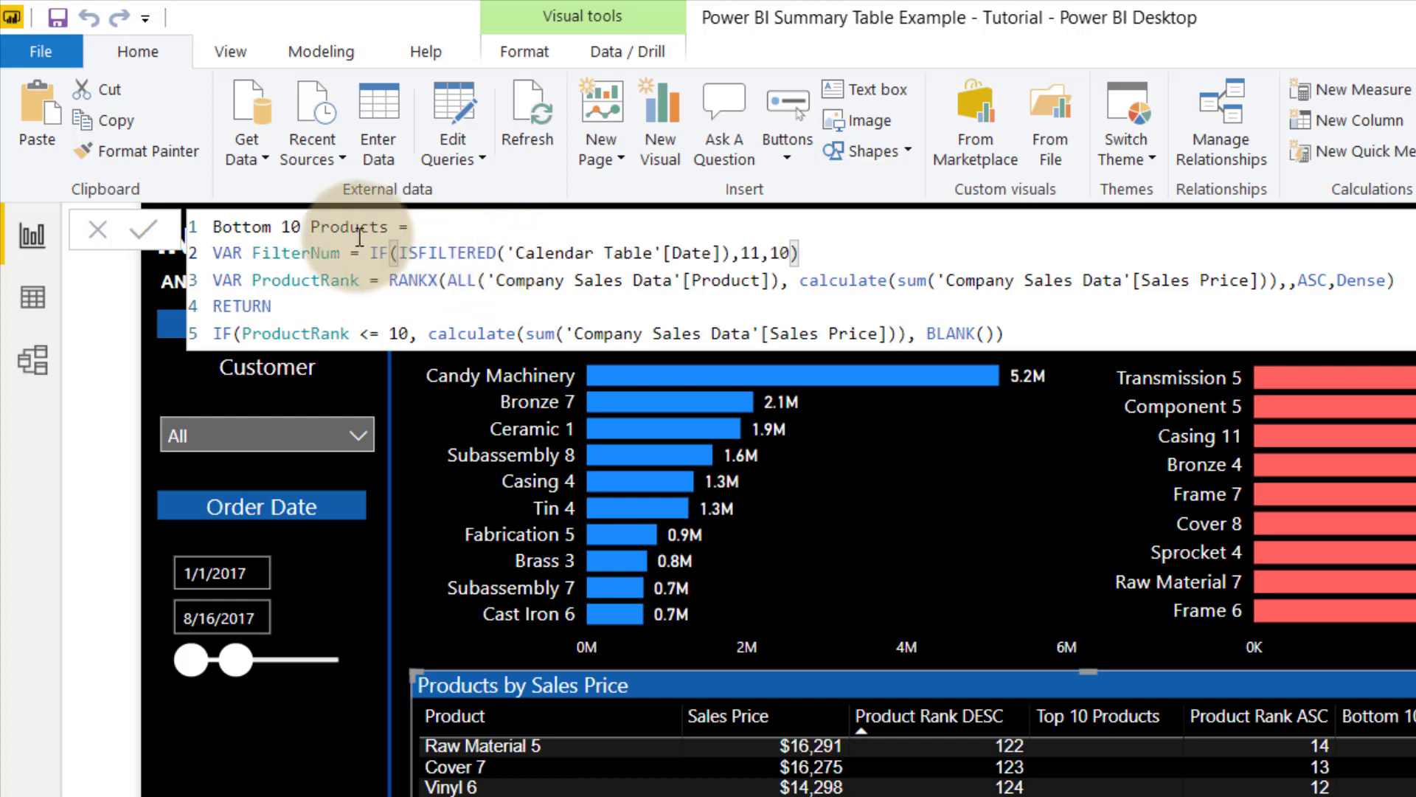
click(244, 279)
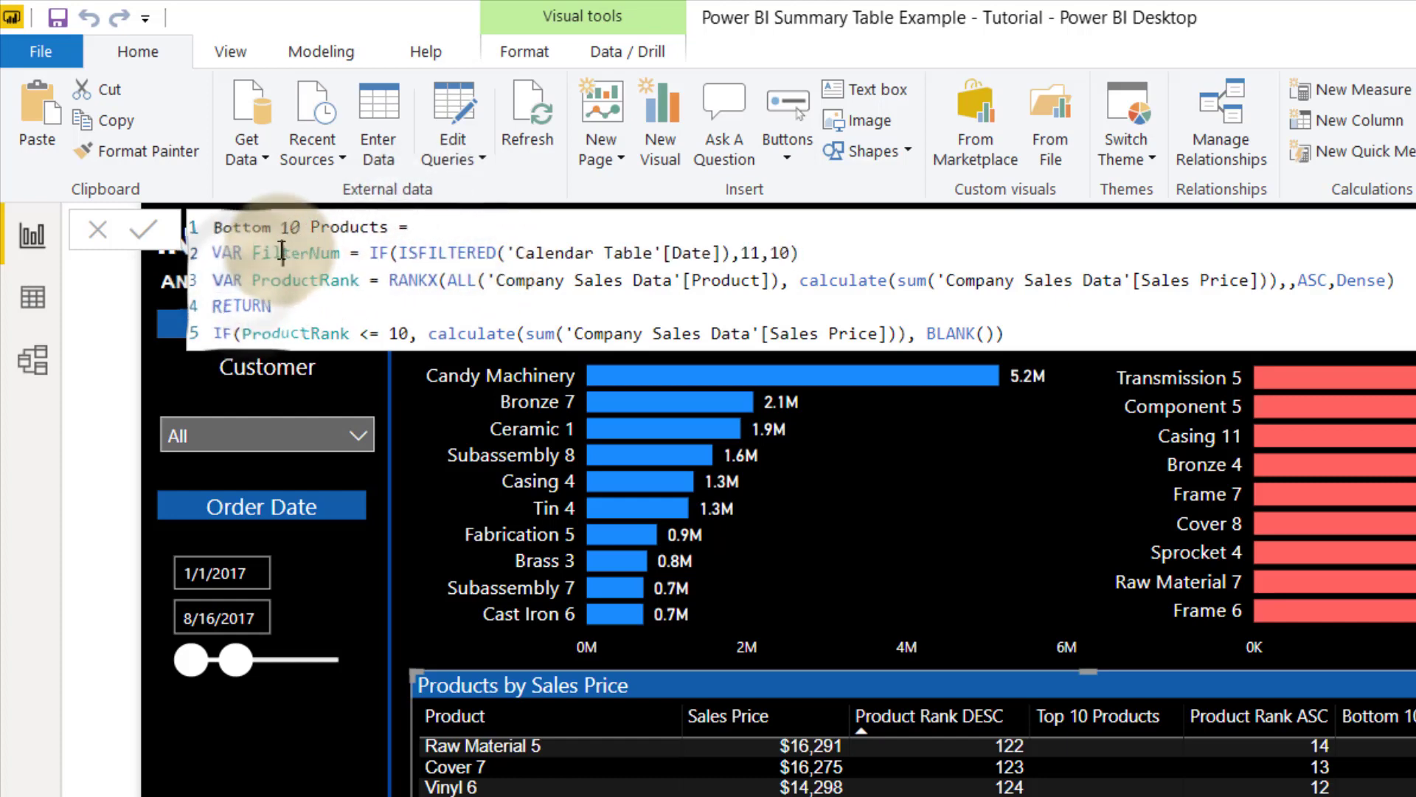
click(295, 253)
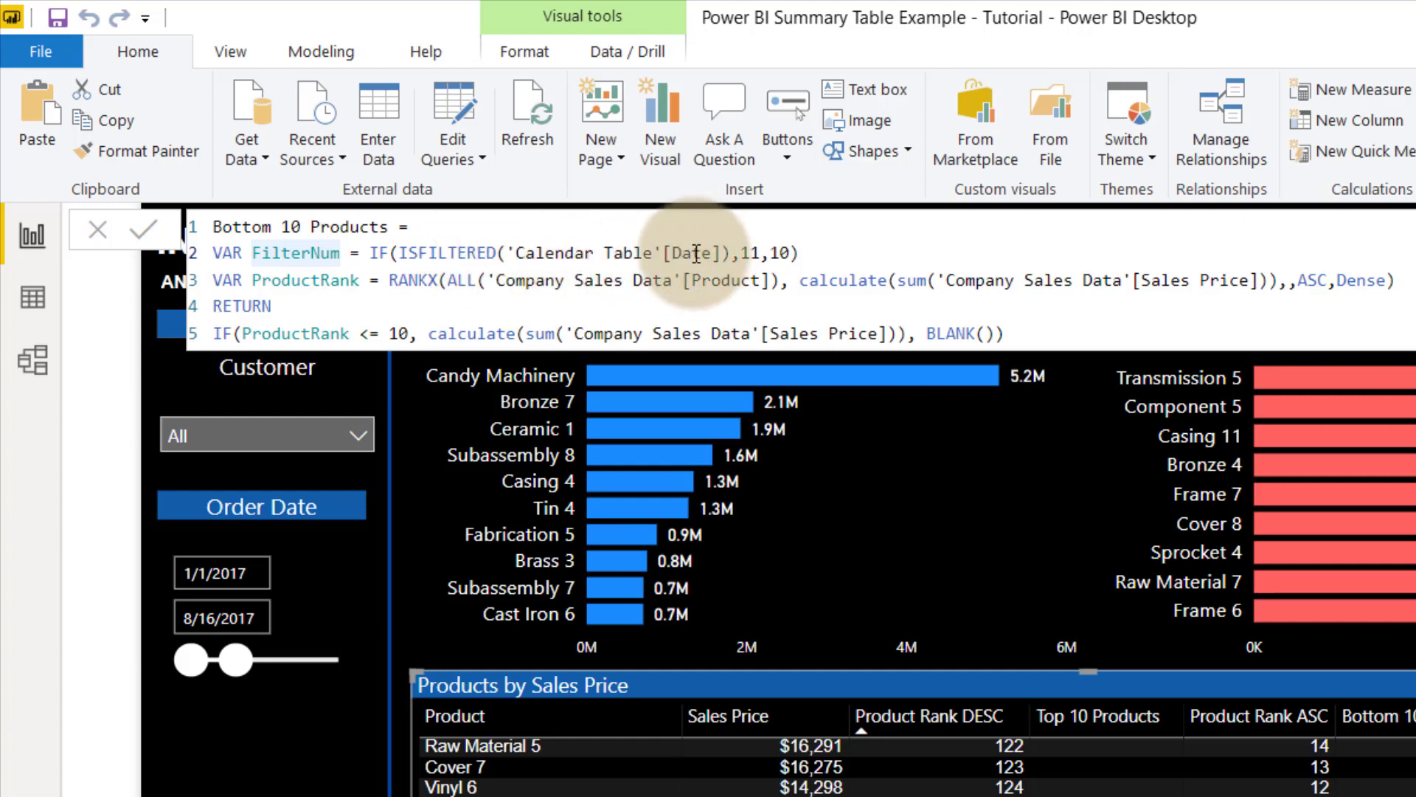
click(762, 254)
double_click(762, 254)
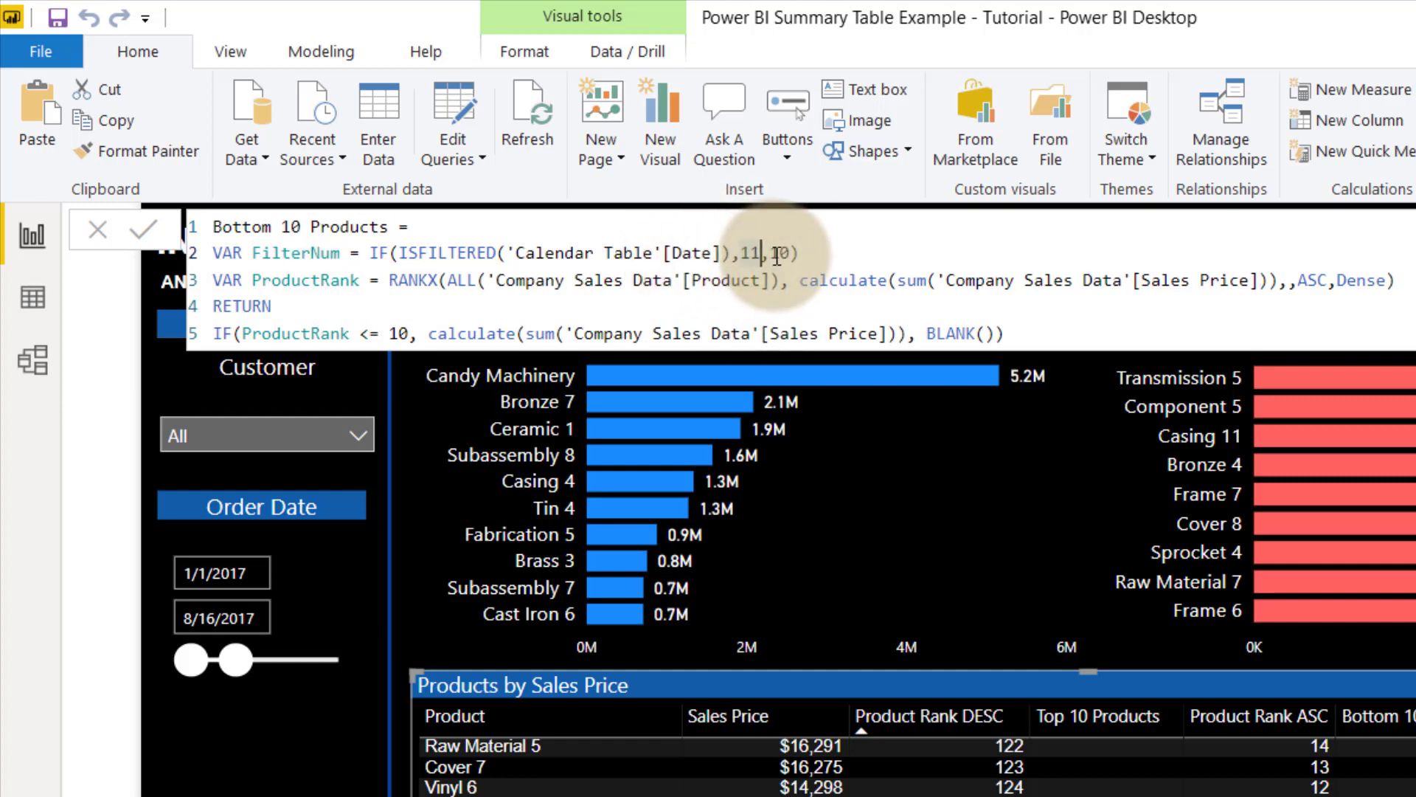
click(792, 255)
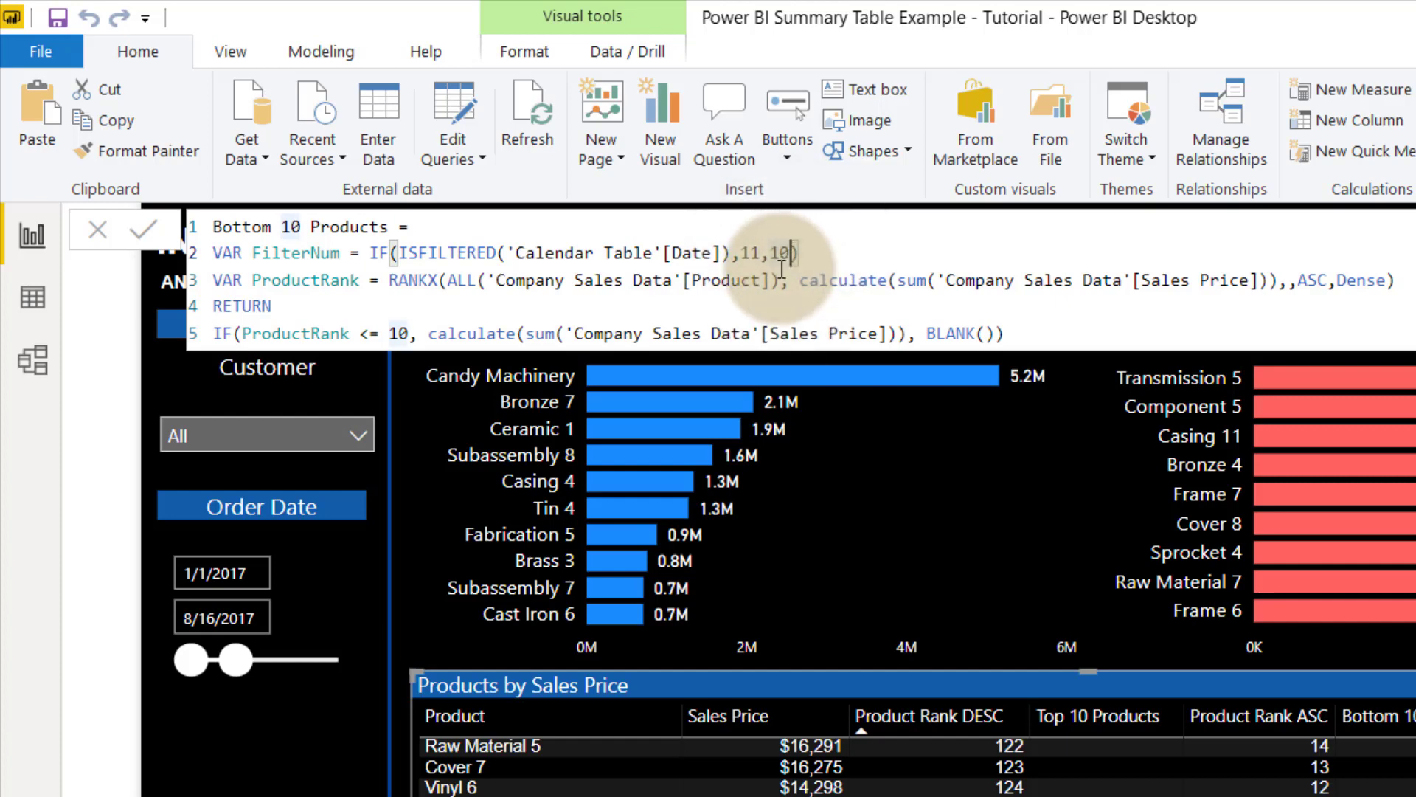
click(275, 253)
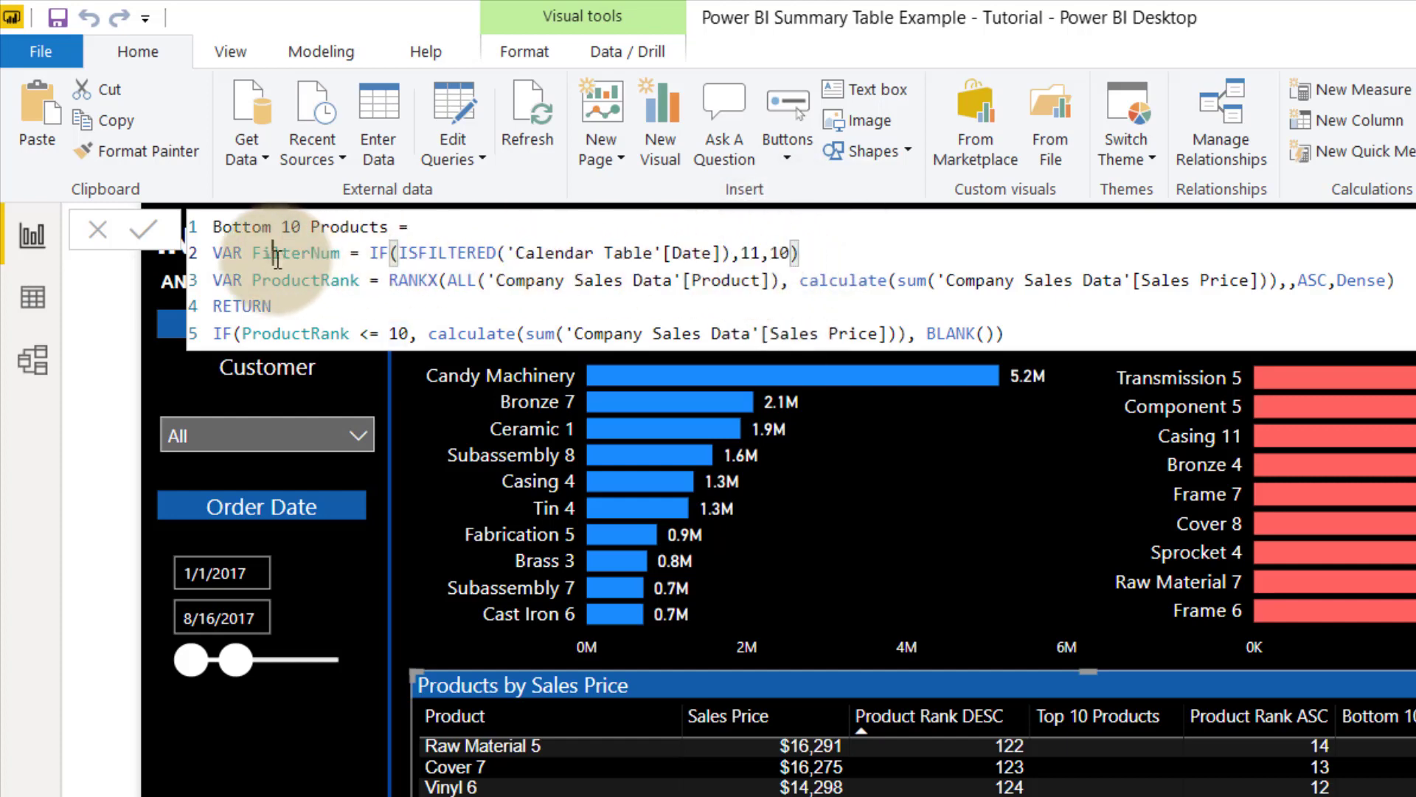
Step: Replace the fixed 10 in the IF condition of the Bottom 10 Products measure with FilterNum and commit the formula
click(403, 333)
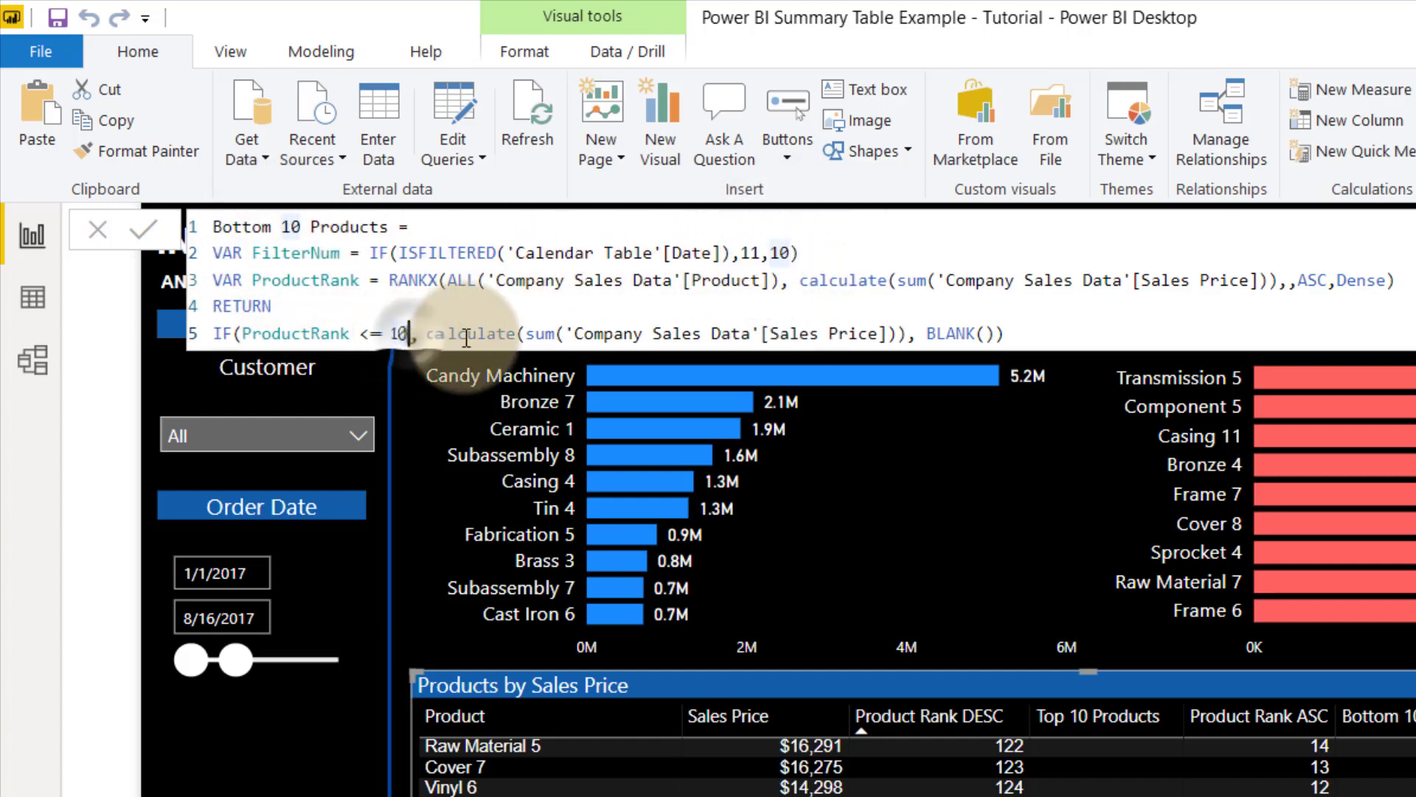
key(BackSpace)
key(BackSpace)
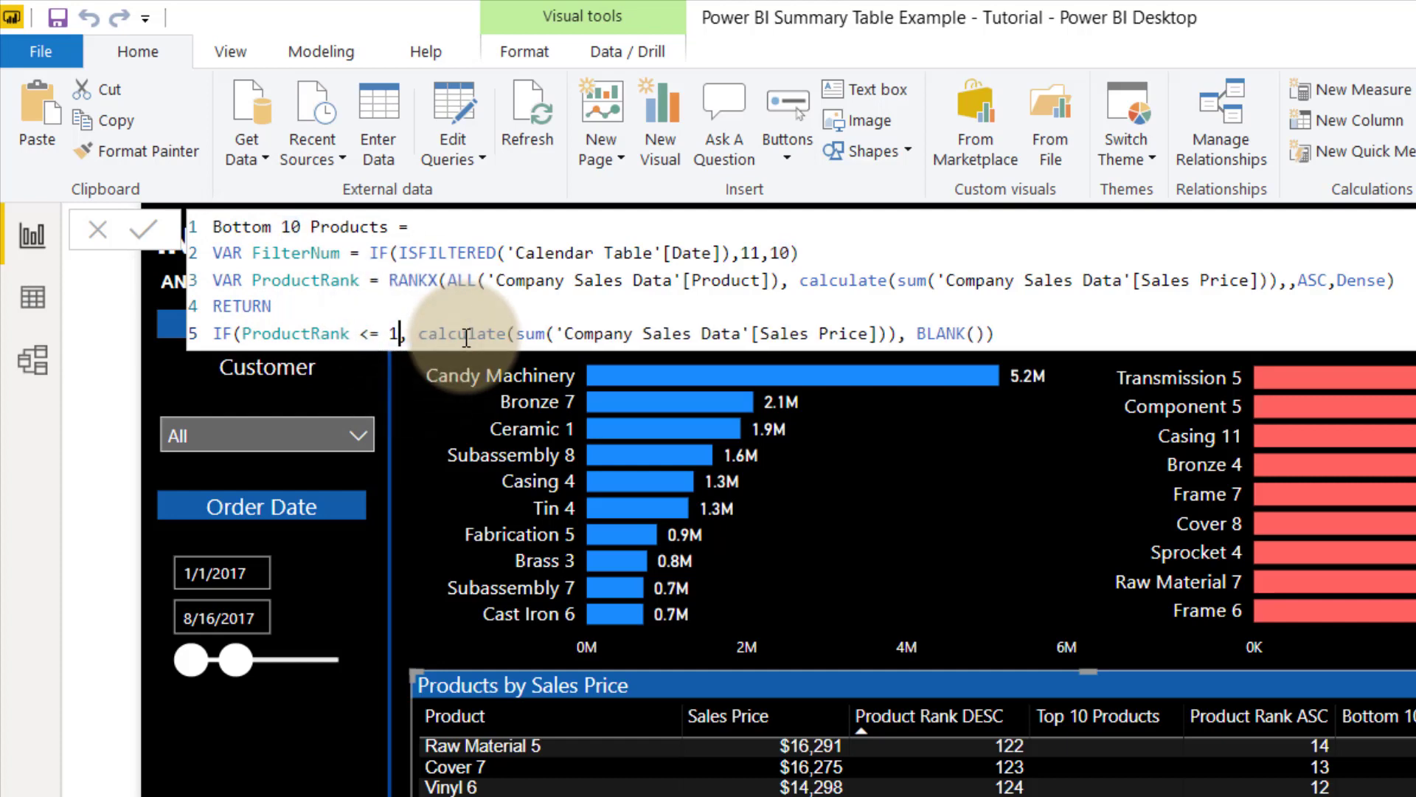
text(Fi)
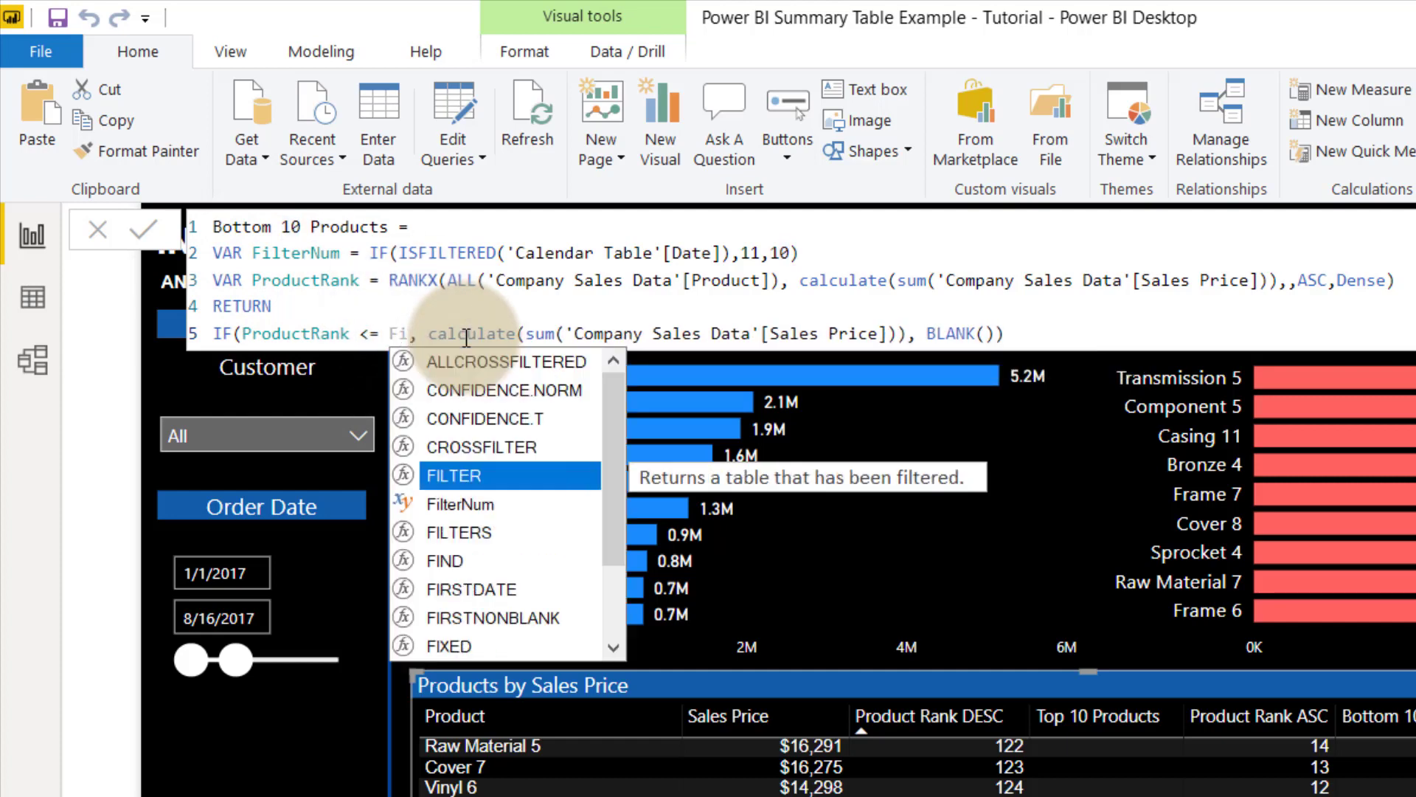
text(lter)
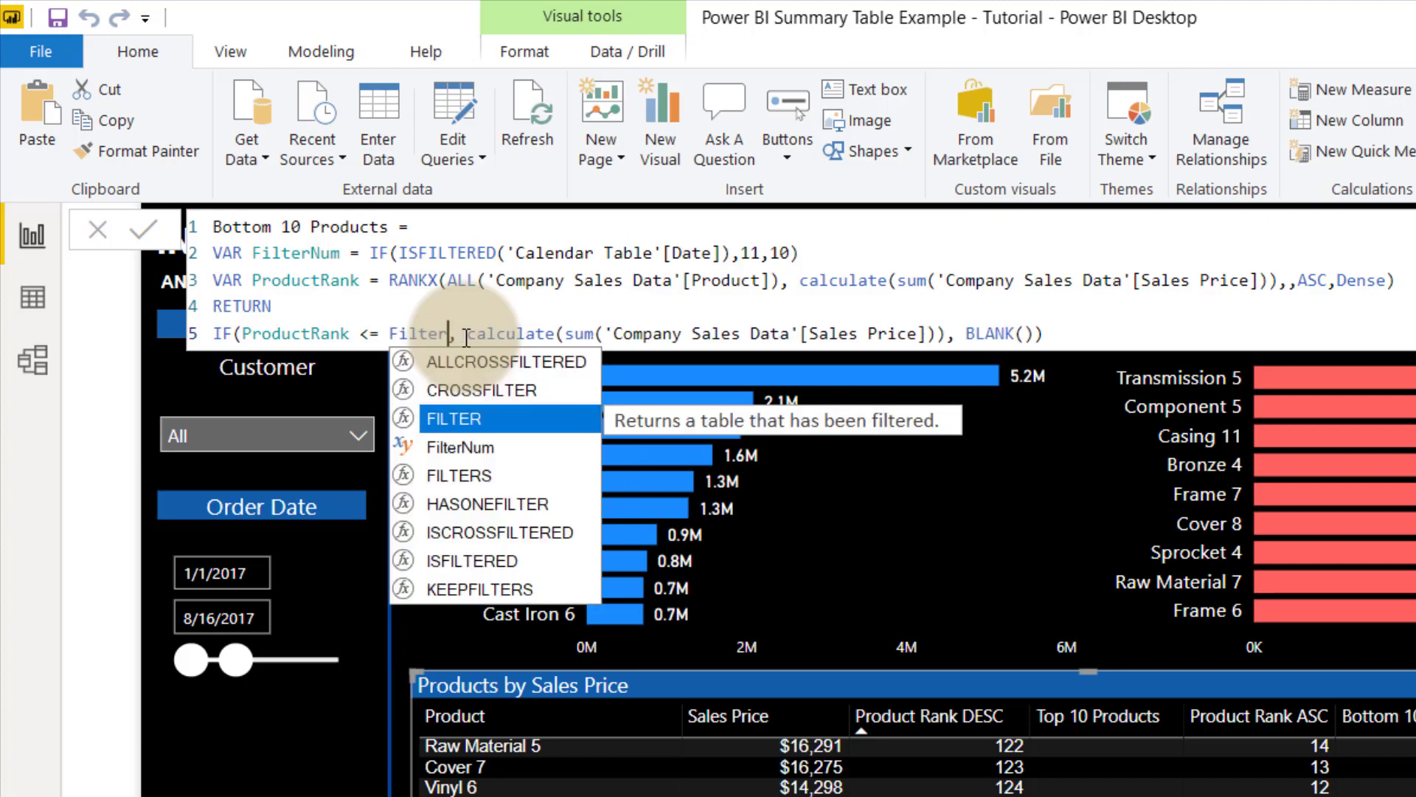
text(Num)
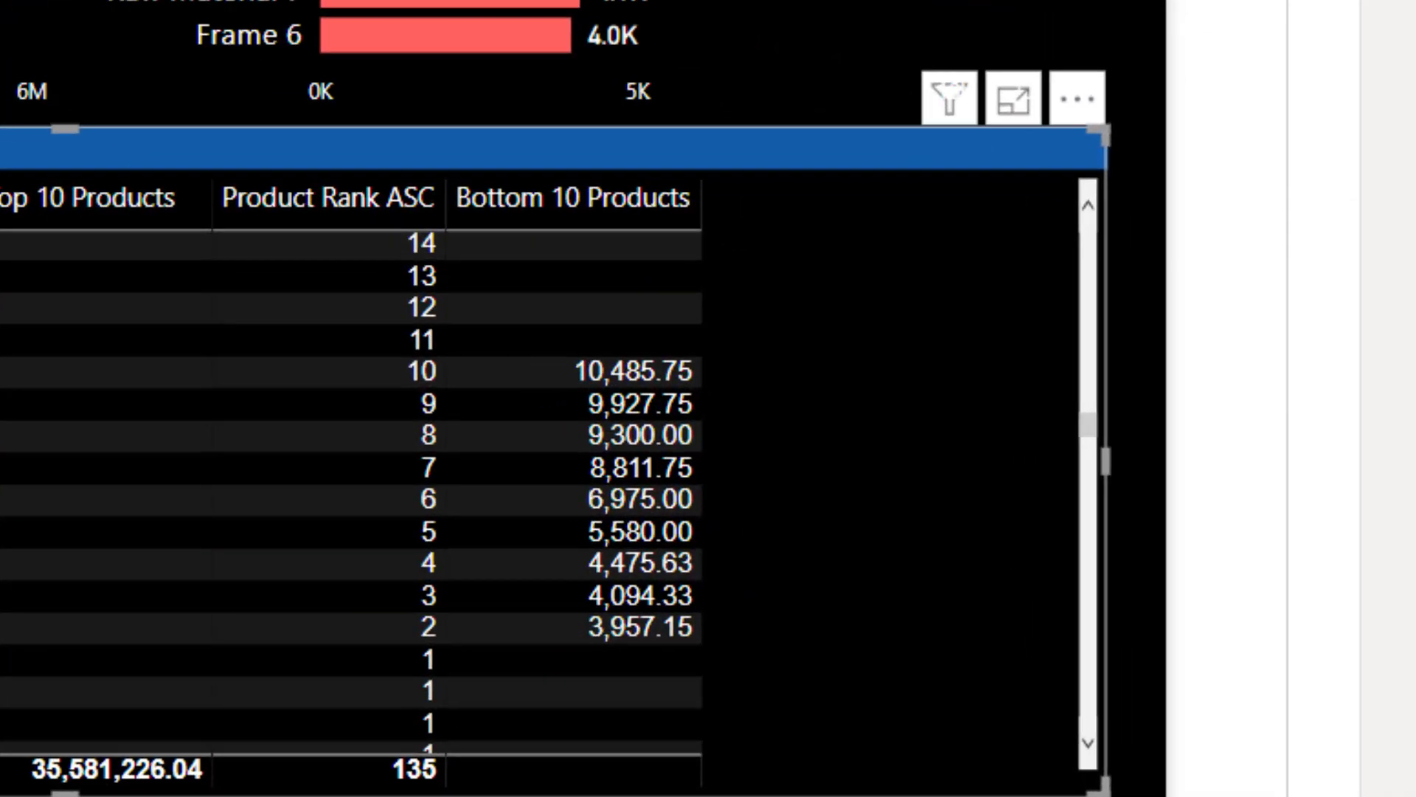
click(564, 358)
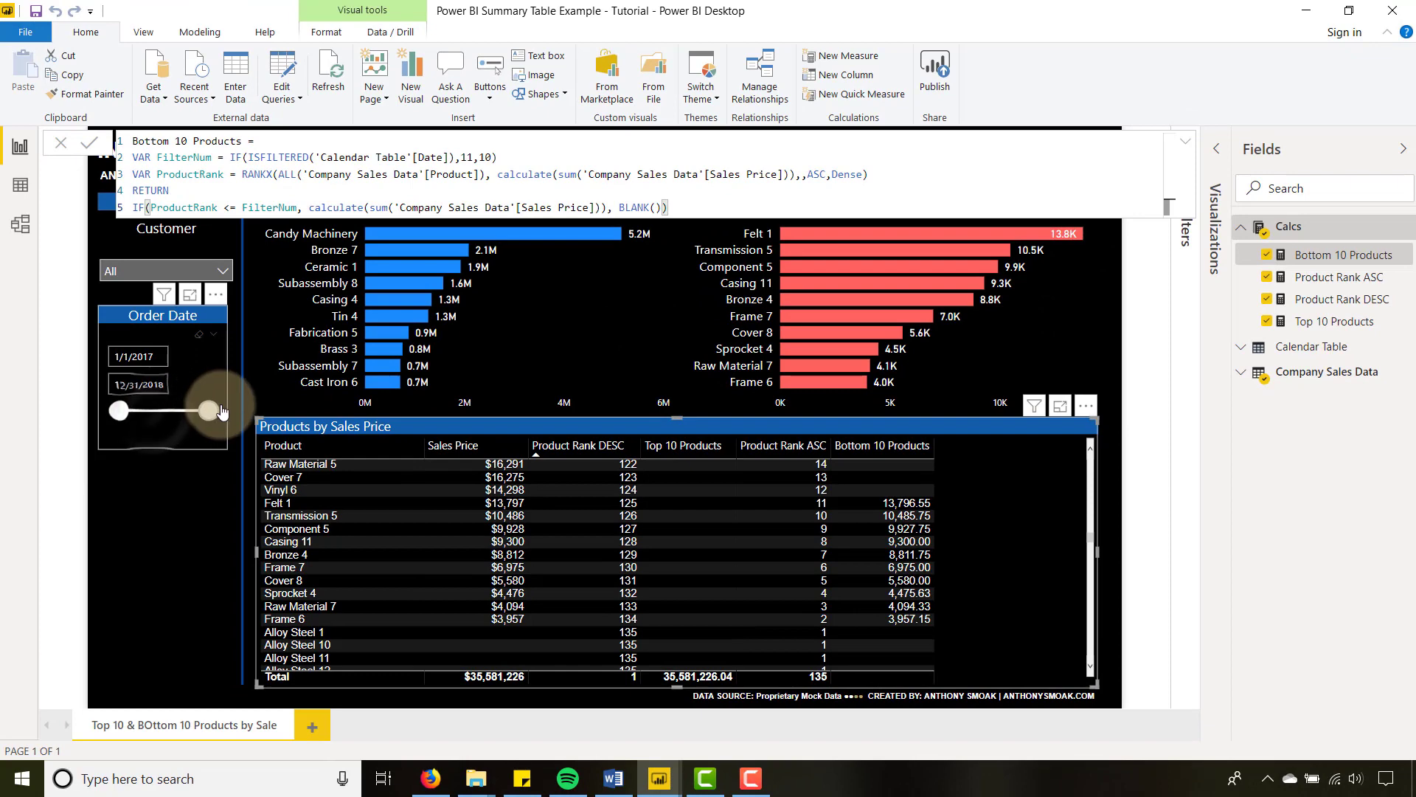
Step: Extend the end of the Order Date range to 12/31/2018 and check the lowest-ranked products in the table
click(219, 411)
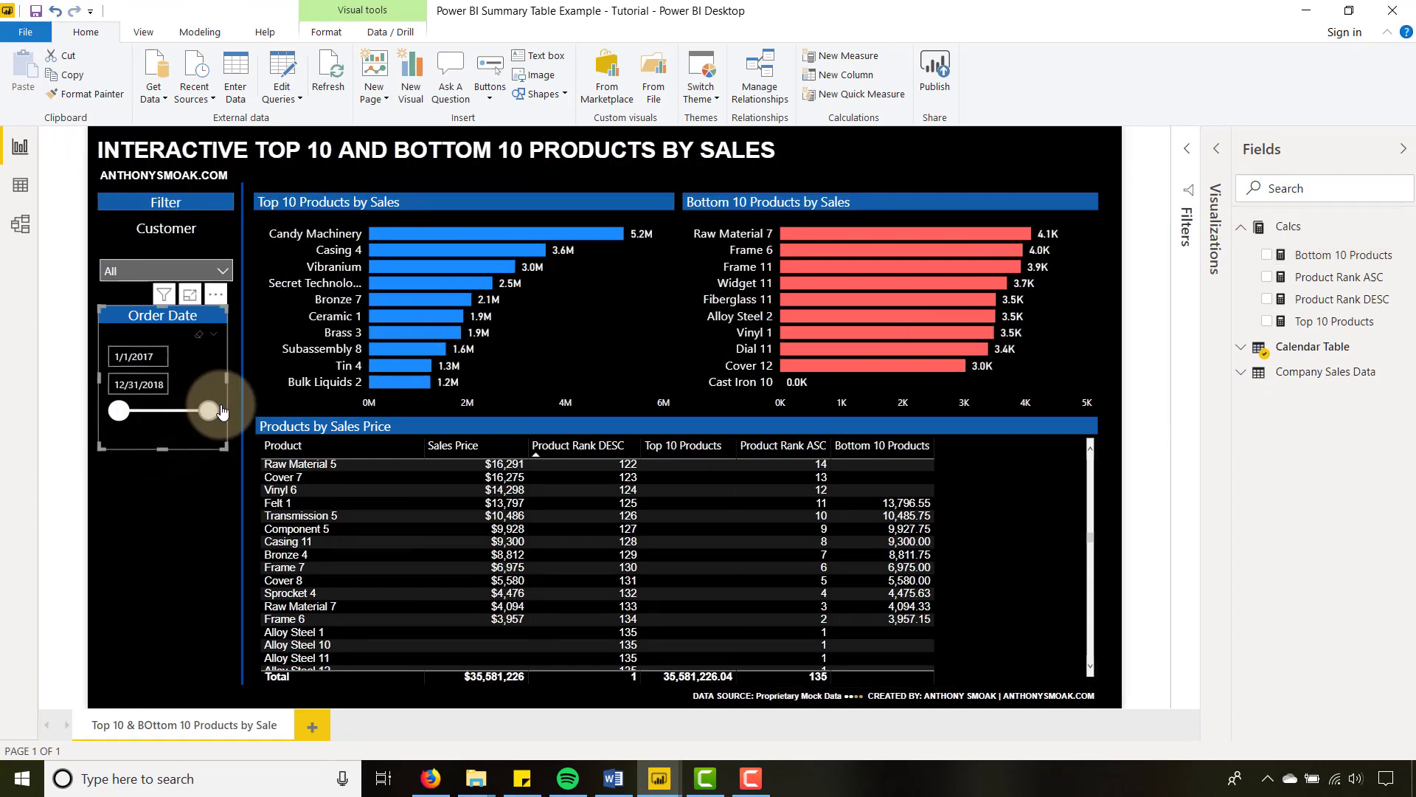
click(1090, 469)
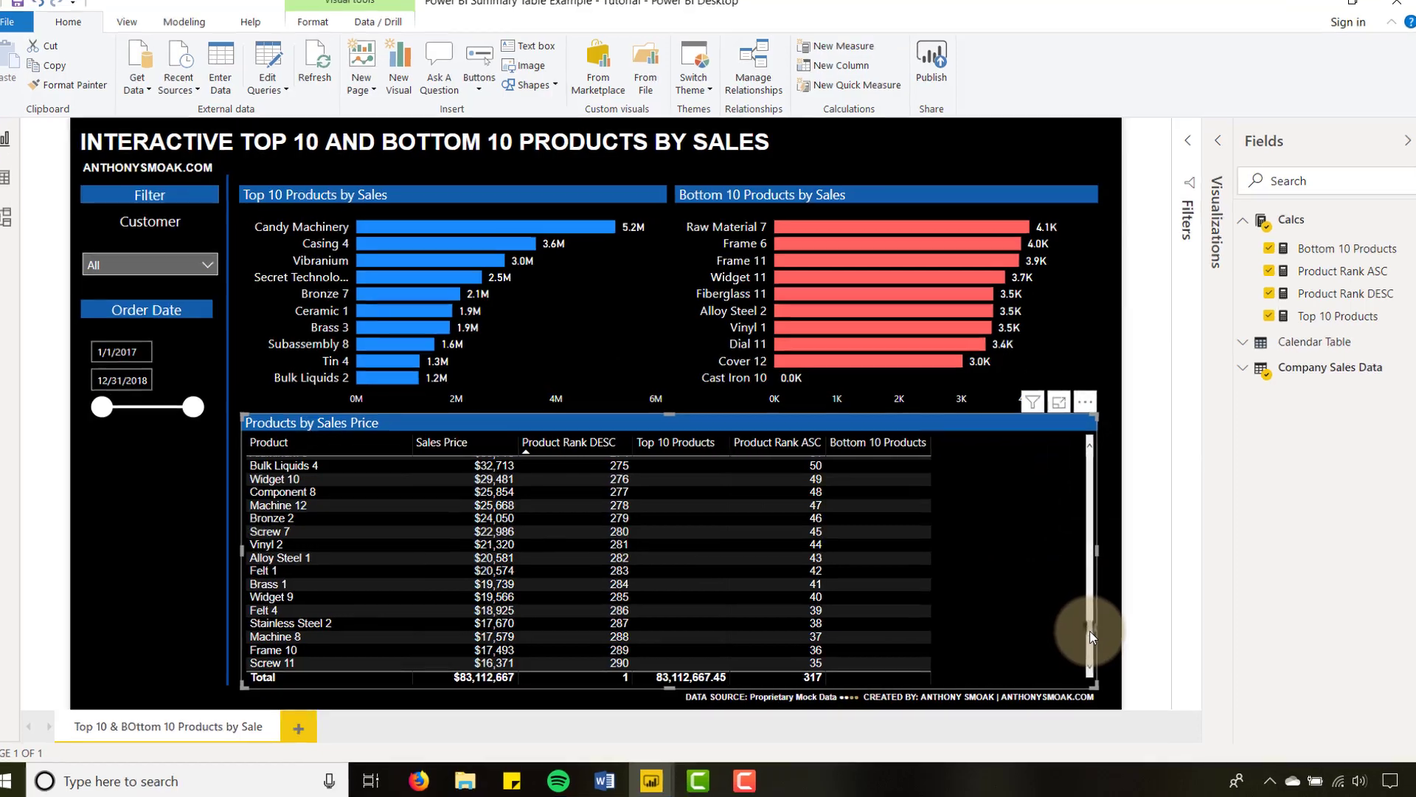
click(1090, 635)
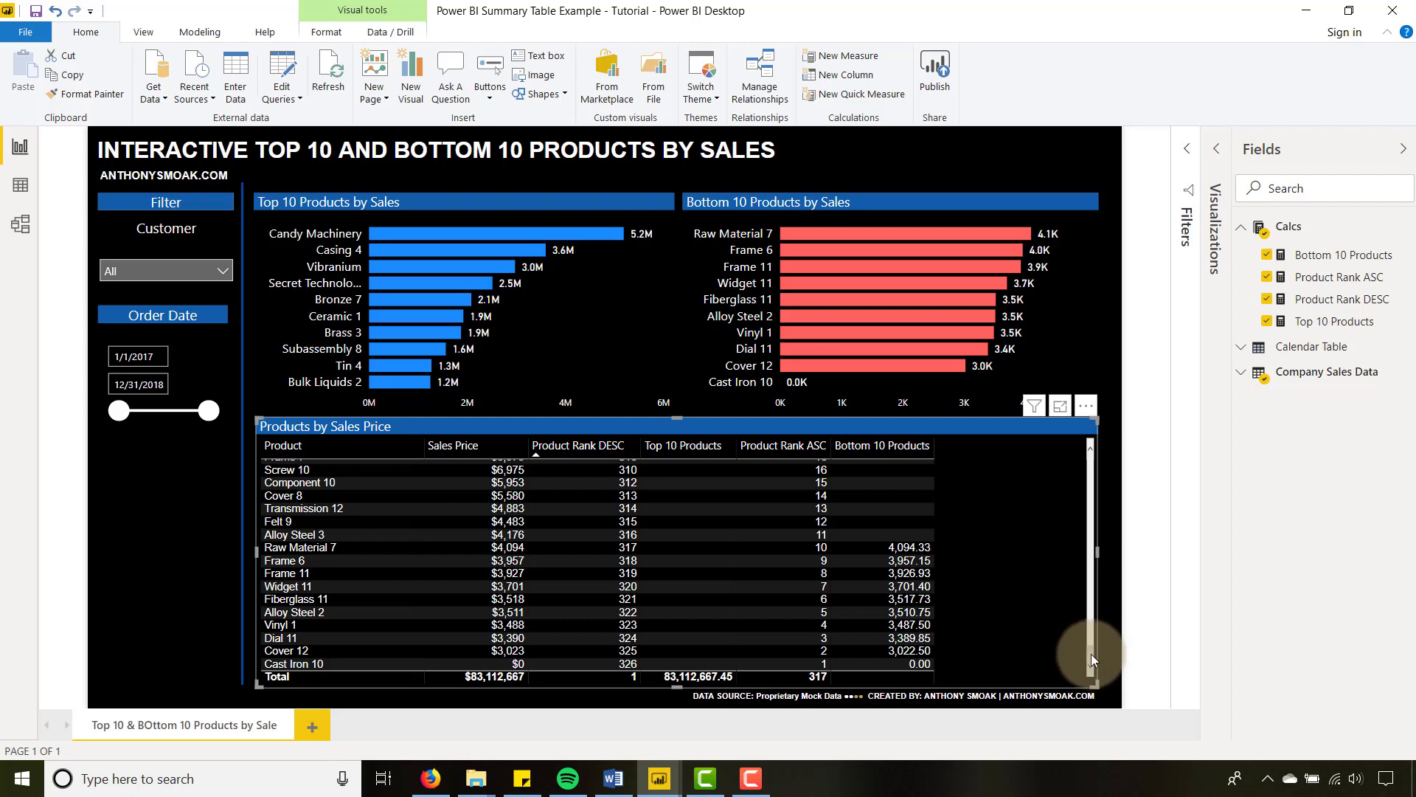
Step: Return to the highest-ranked products in the table and collapse the Fields pane and the ribbon to enlarge the report
drag(1091, 649, 1095, 450)
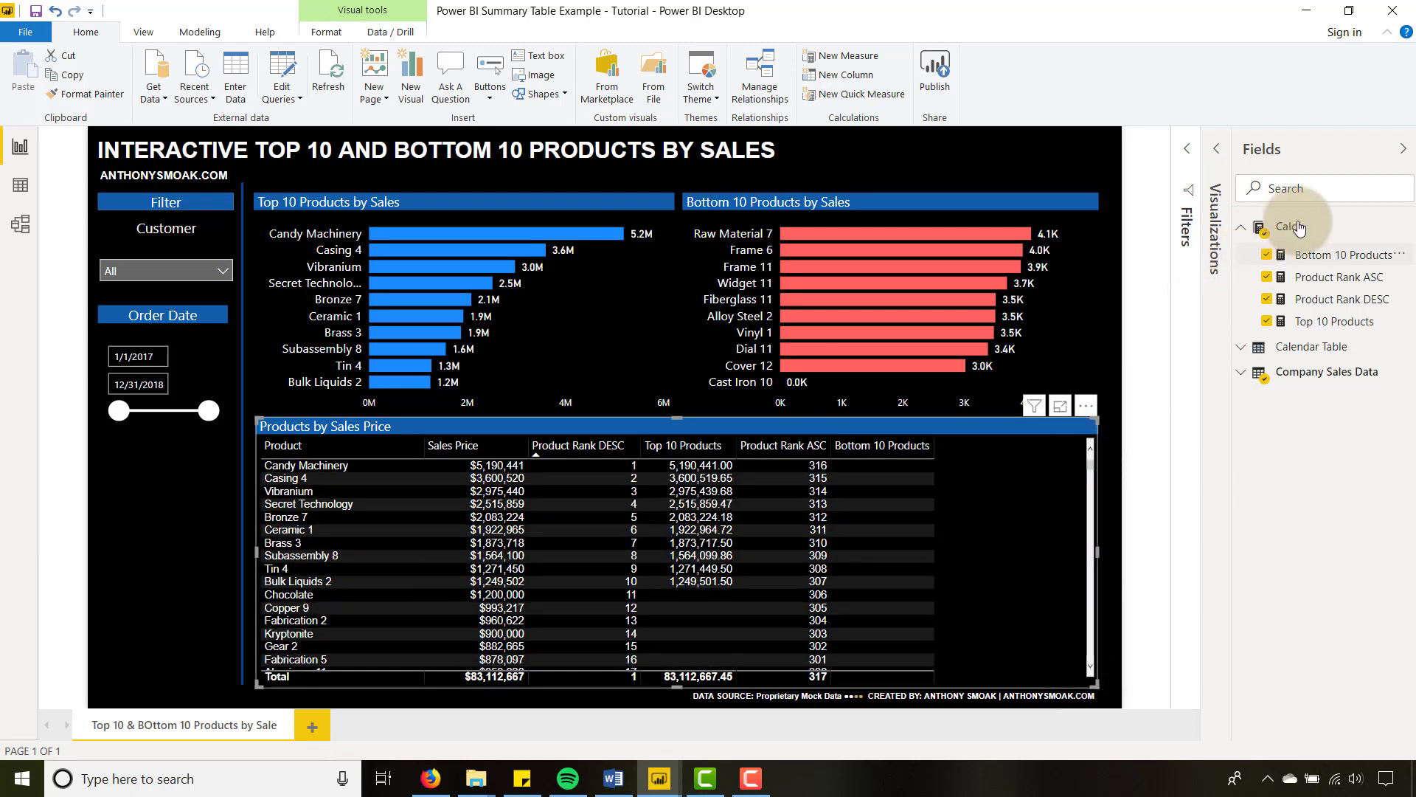
click(1403, 148)
click(1386, 32)
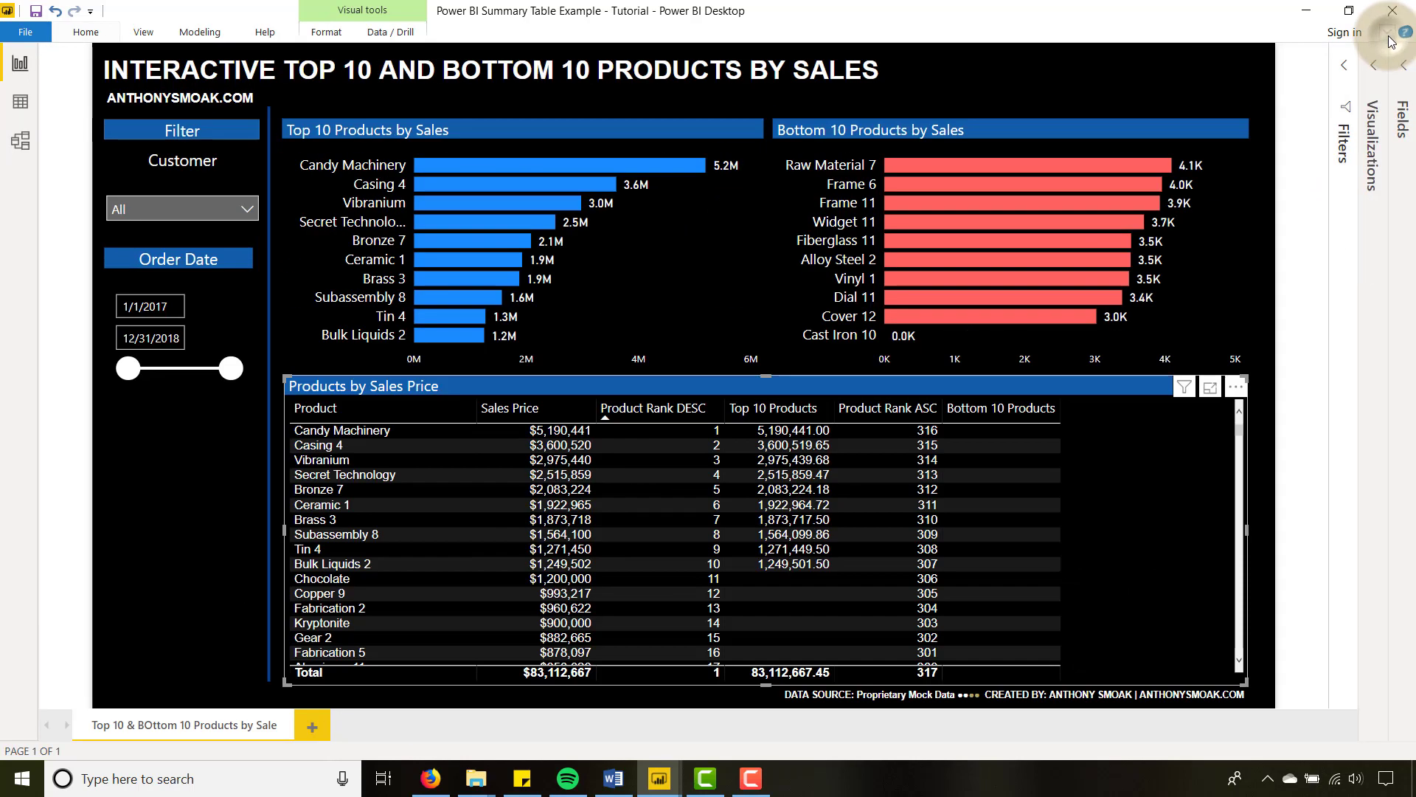